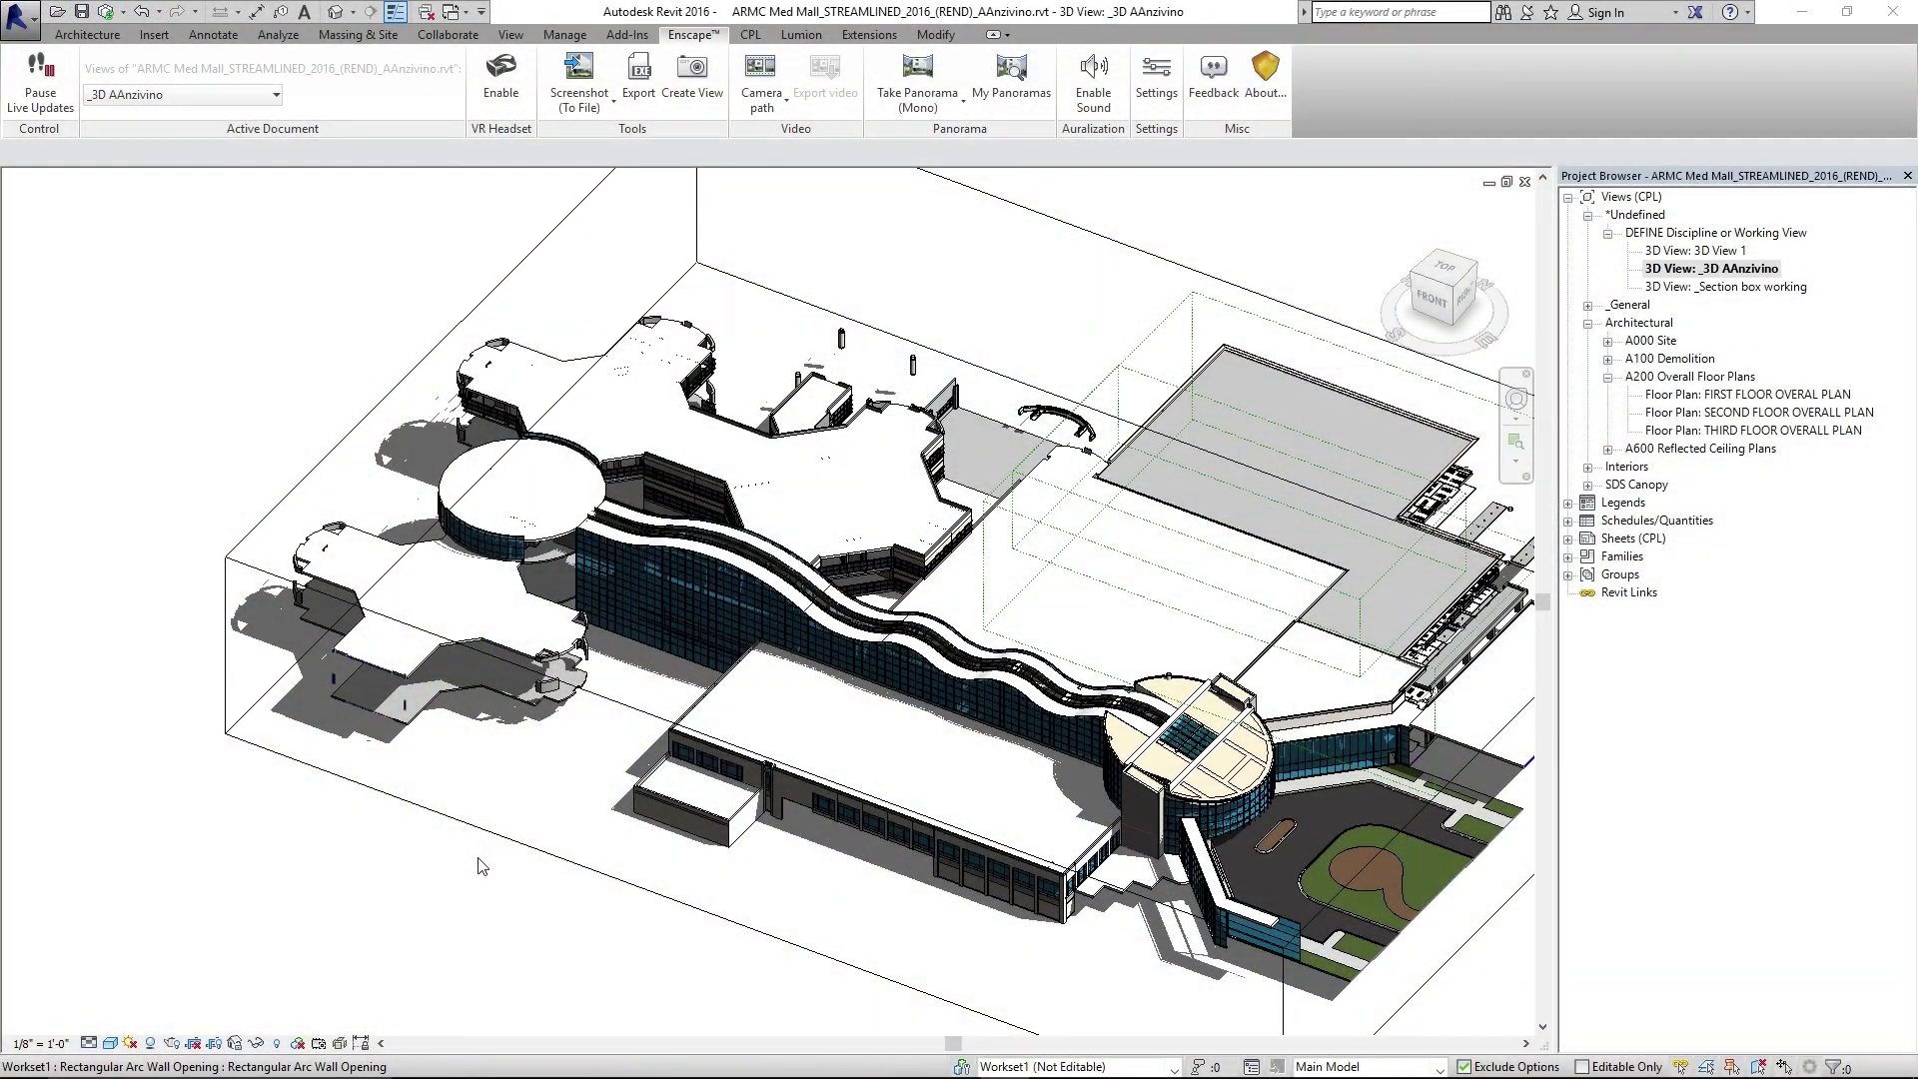
Switch from the Revit model to the Enscape rendering window of the building.
{"action": "middle_click_drag", "start_coordinate": [1127, 631], "coordinate": [821, 592]}
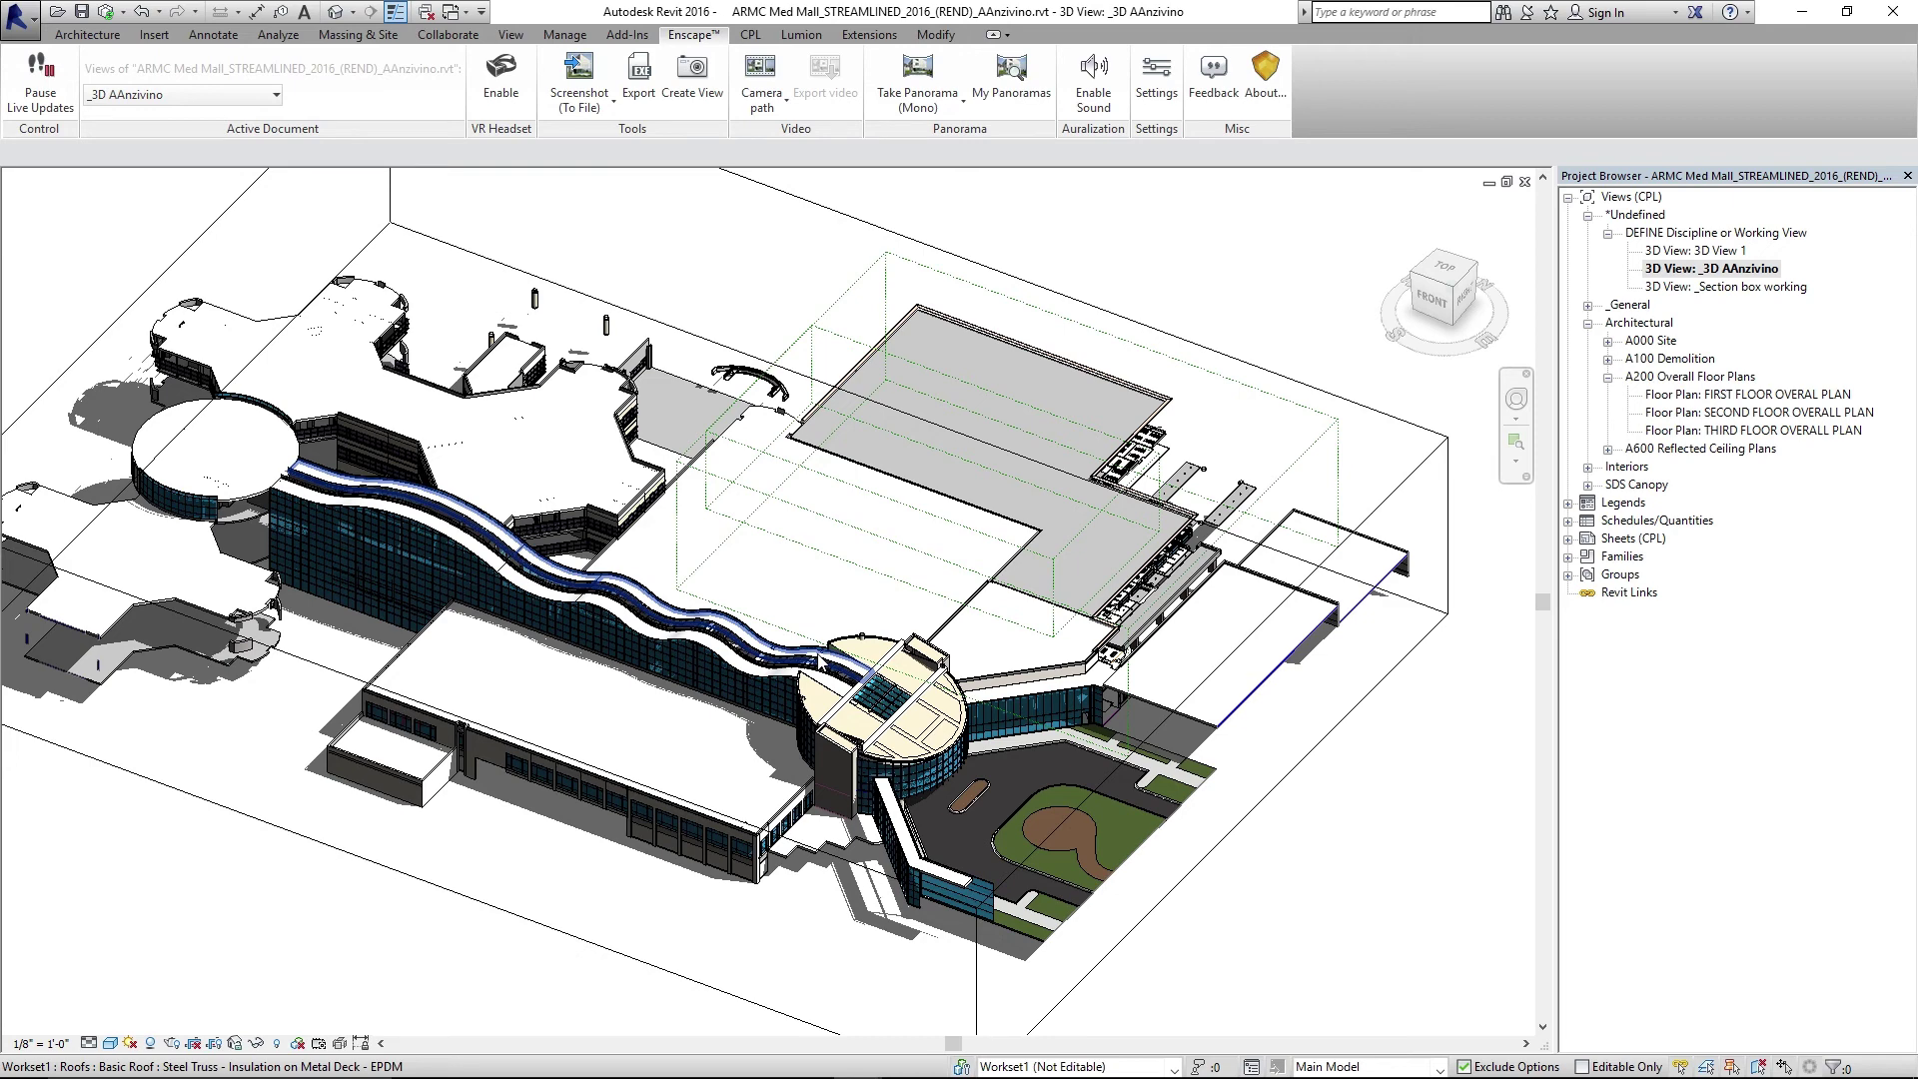
{"action": "middle_click_drag", "start_coordinate": [828, 582], "coordinate": [876, 593]}
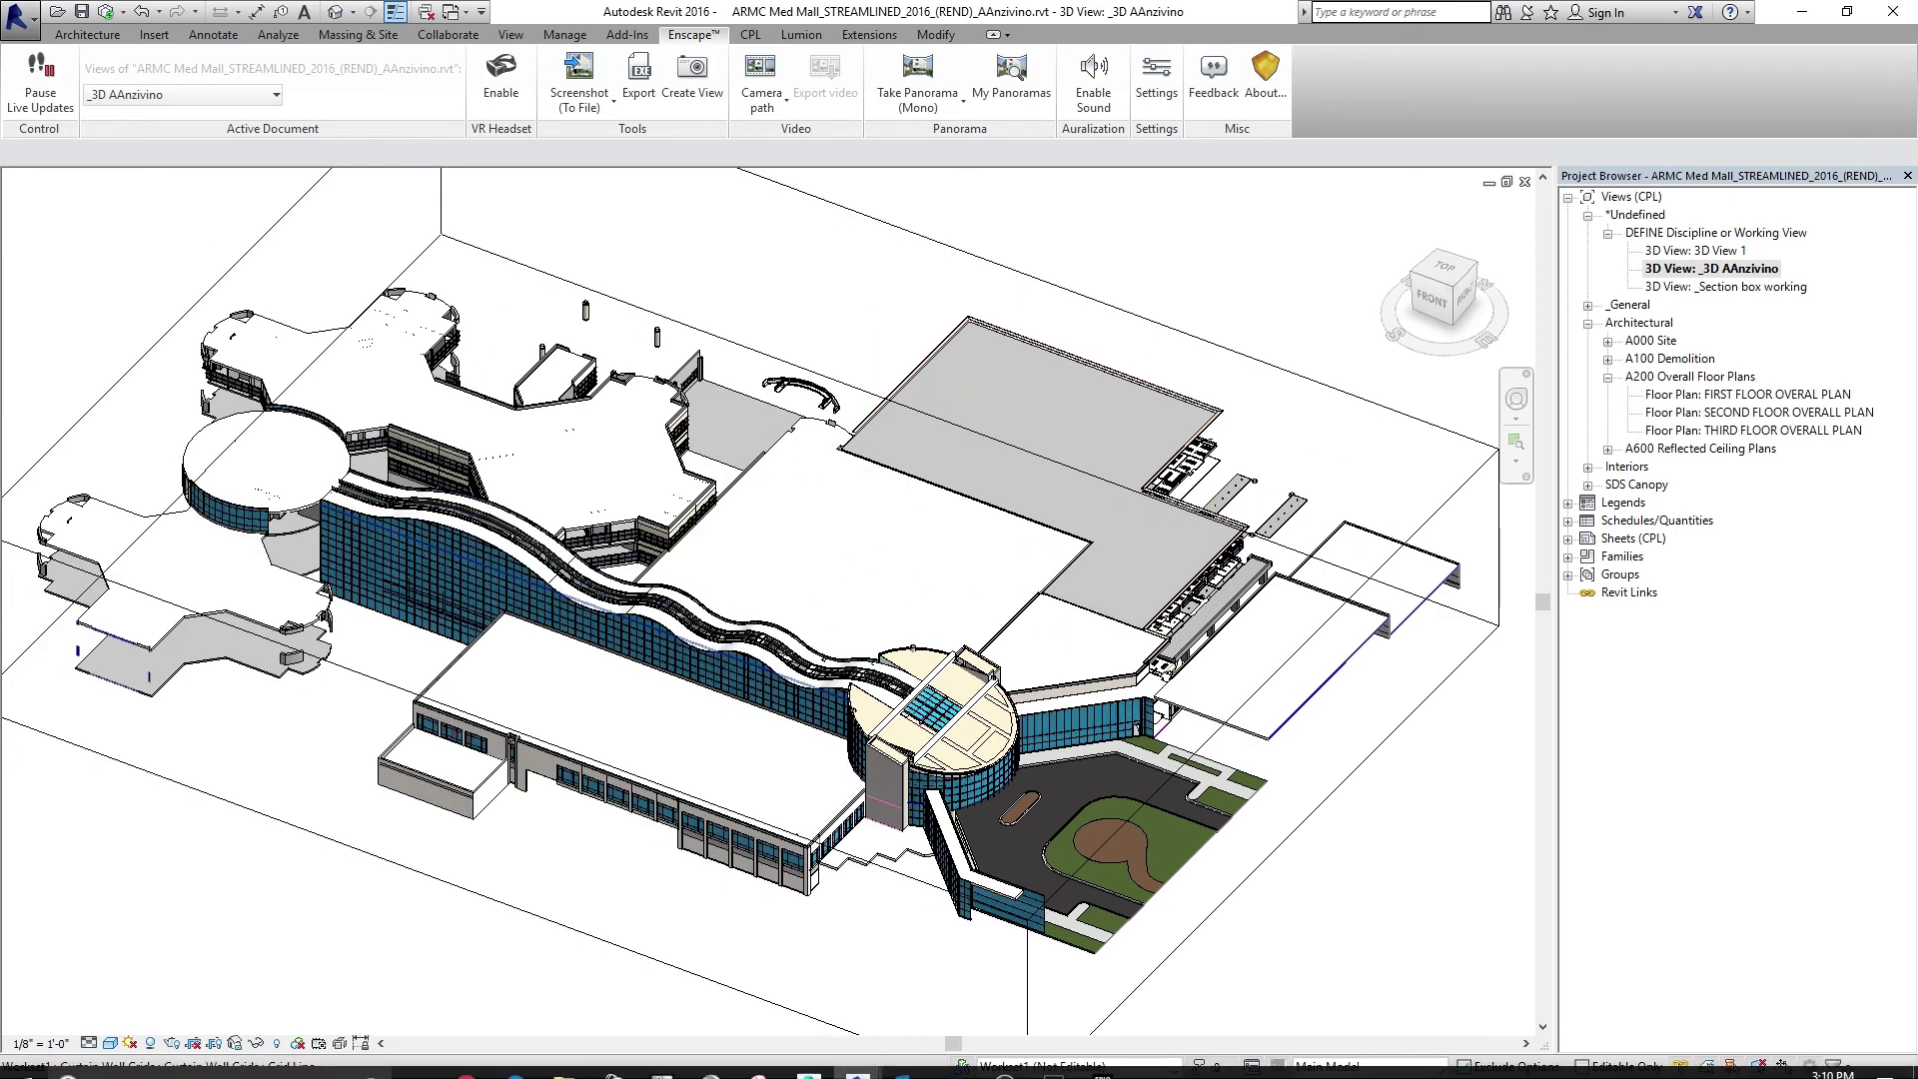
{"action": "mouse_move", "coordinate": [873, 1072]}
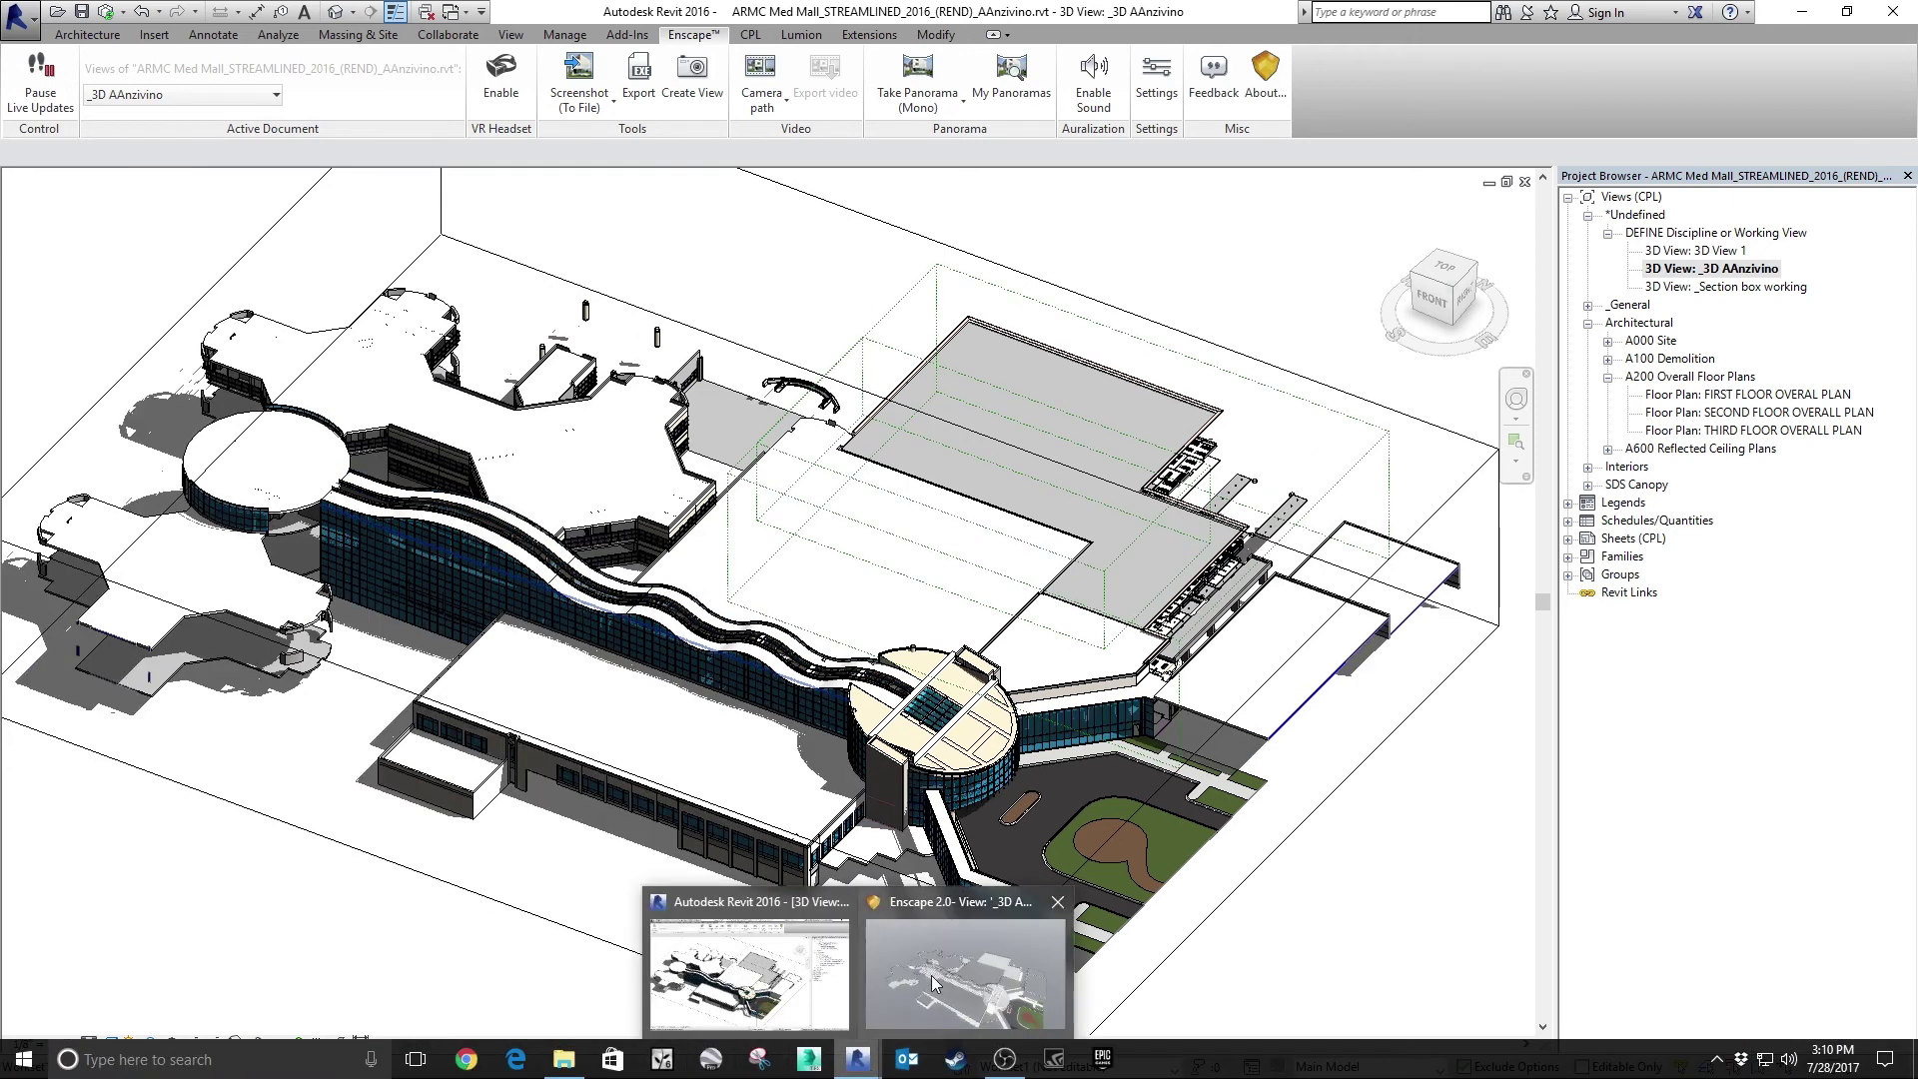
{"action": "mouse_move", "coordinate": [934, 984]}
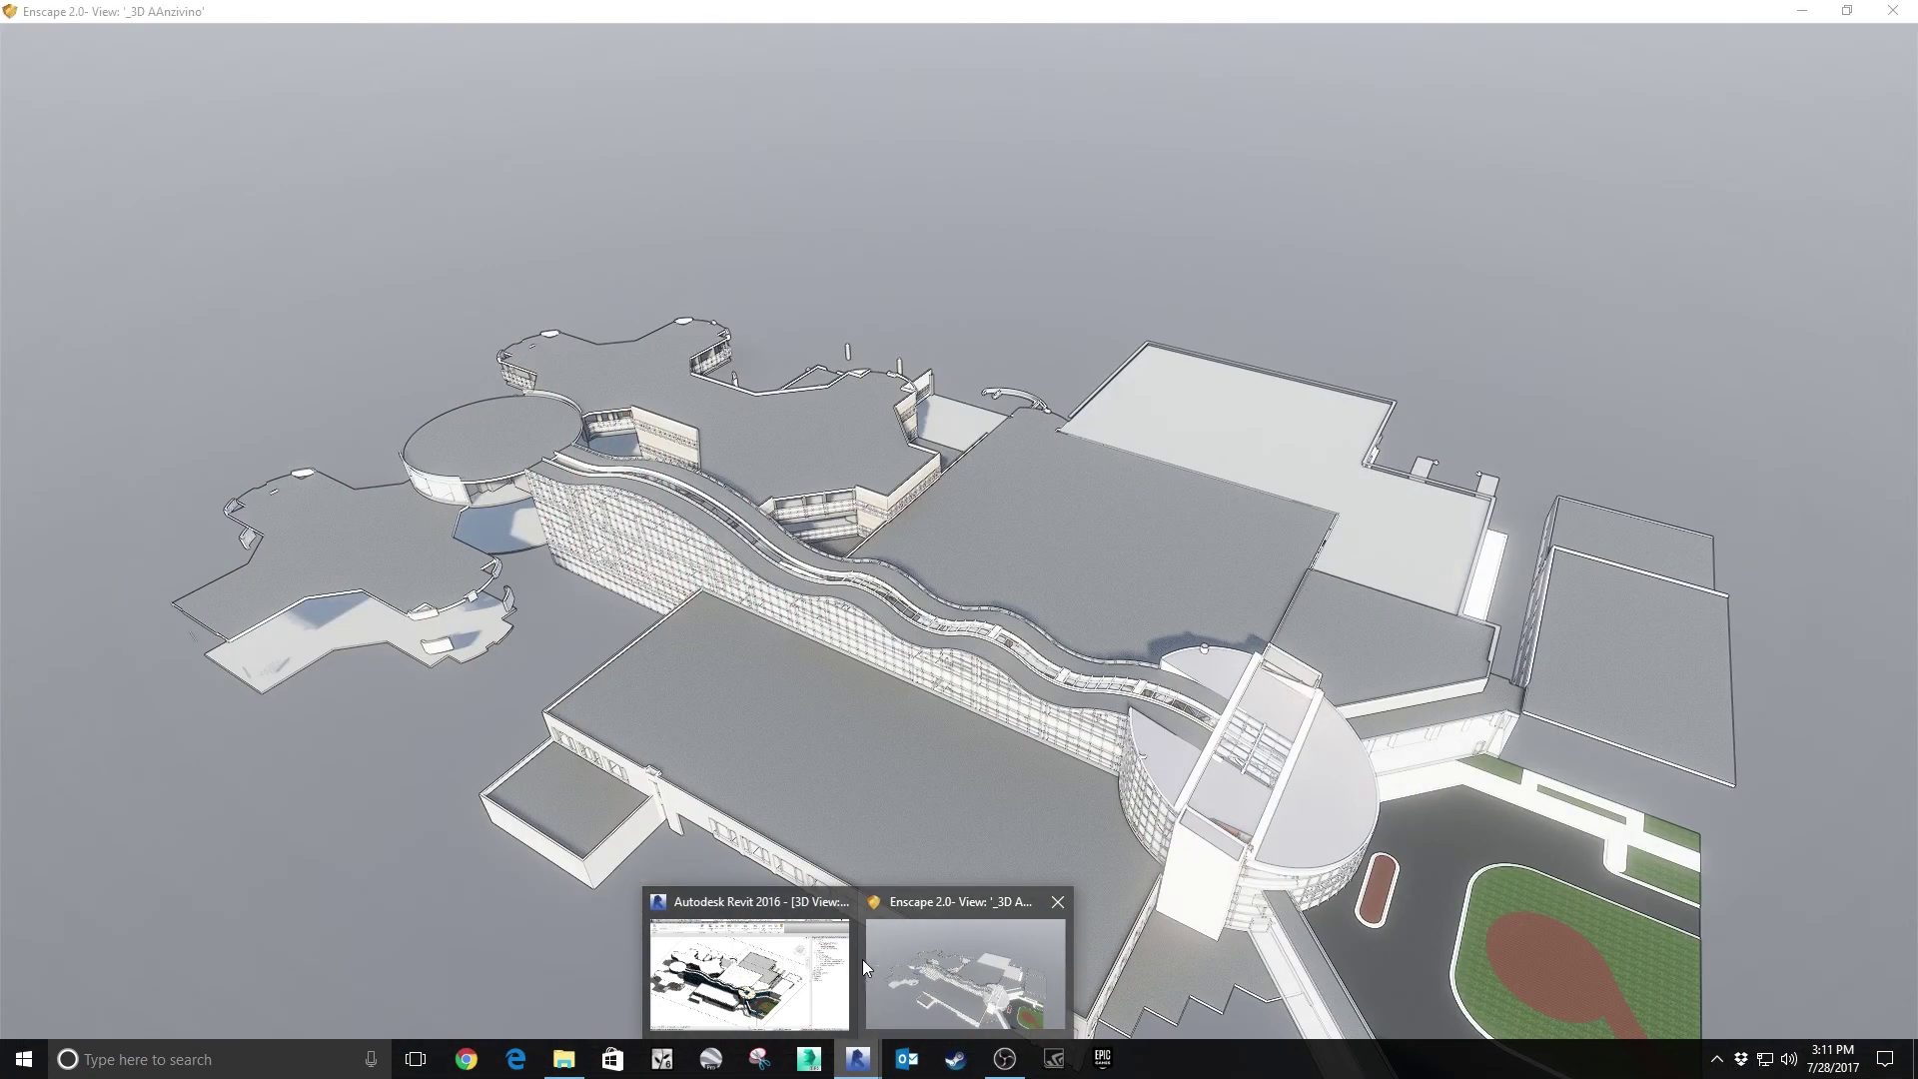
{"action": "mouse_move", "coordinate": [819, 967]}
{"action": "left_click", "coordinate": [945, 979]}
Fly slightly closer to the building exterior in Enscape and display the navigation instructions.
{"action": "left_click_drag", "start_coordinate": [1129, 745], "coordinate": [1239, 745]}
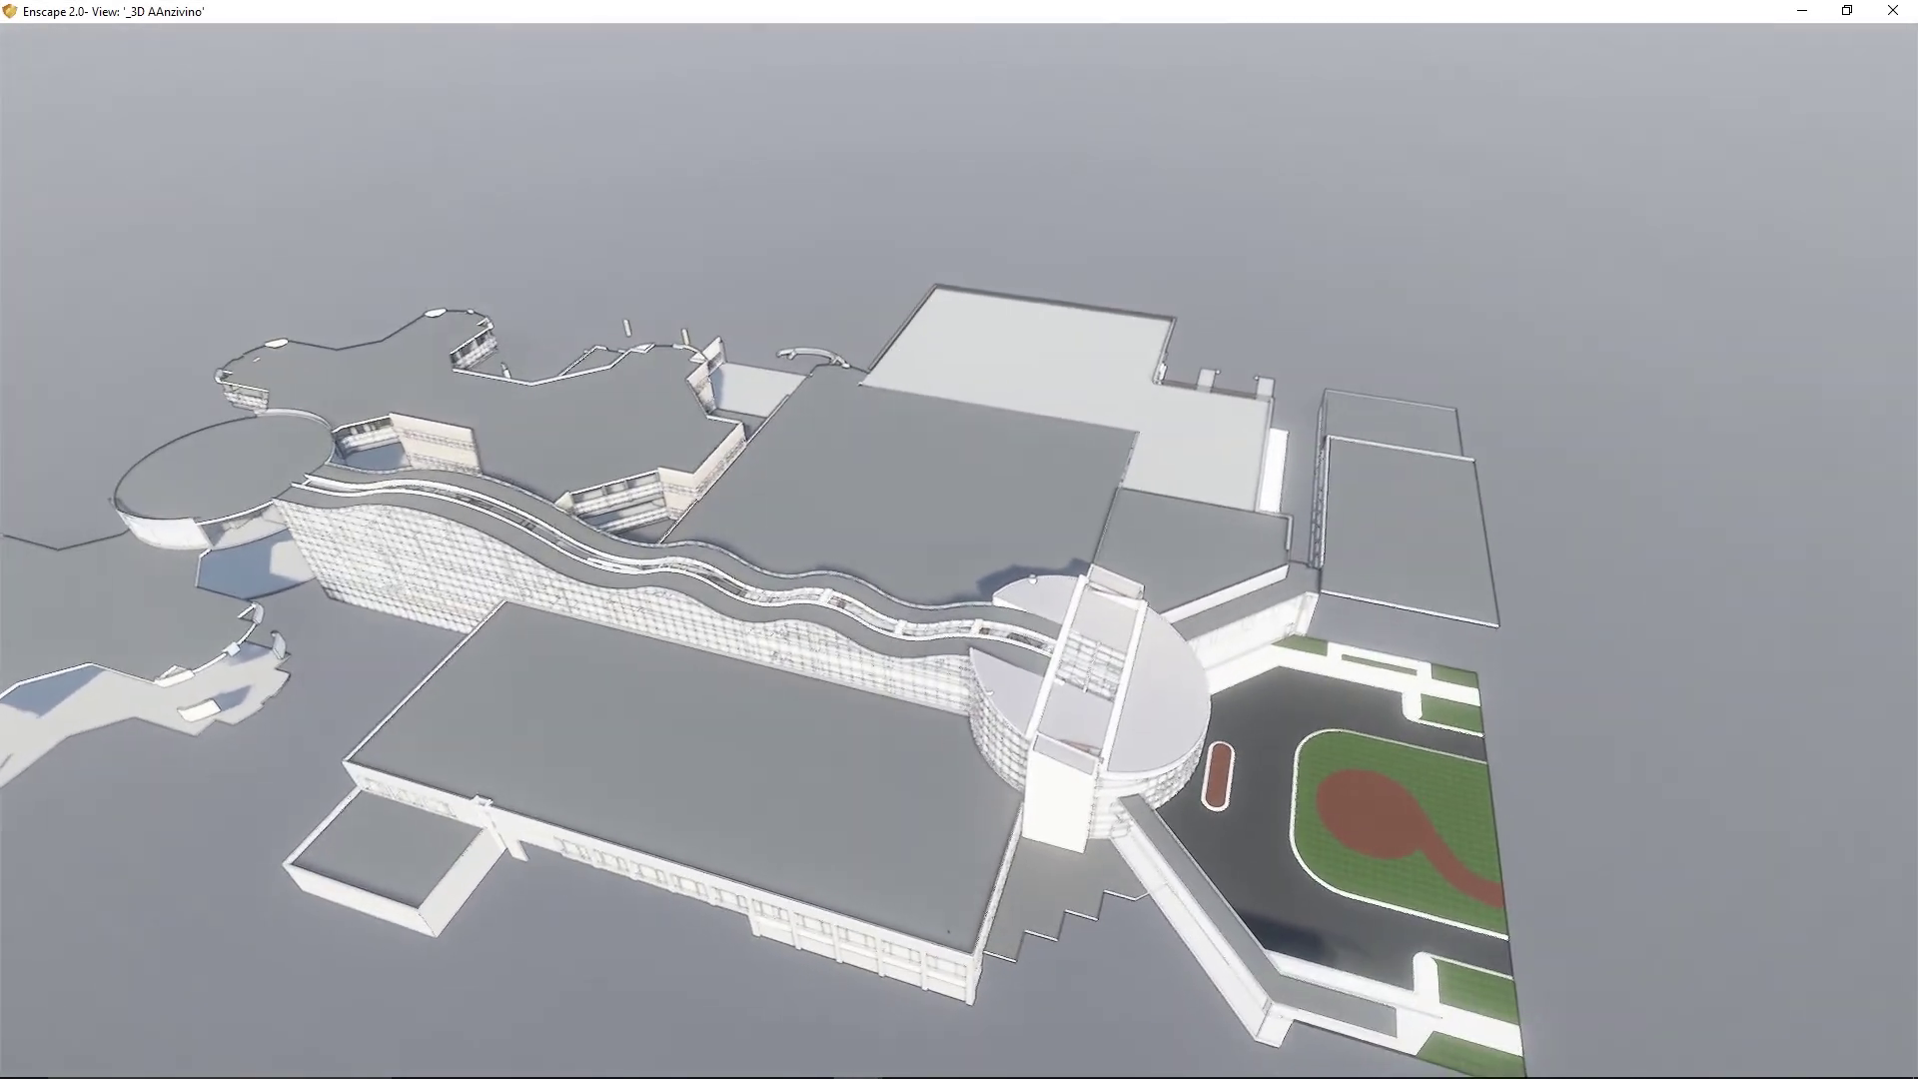
{"action": "key", "text": "w"}
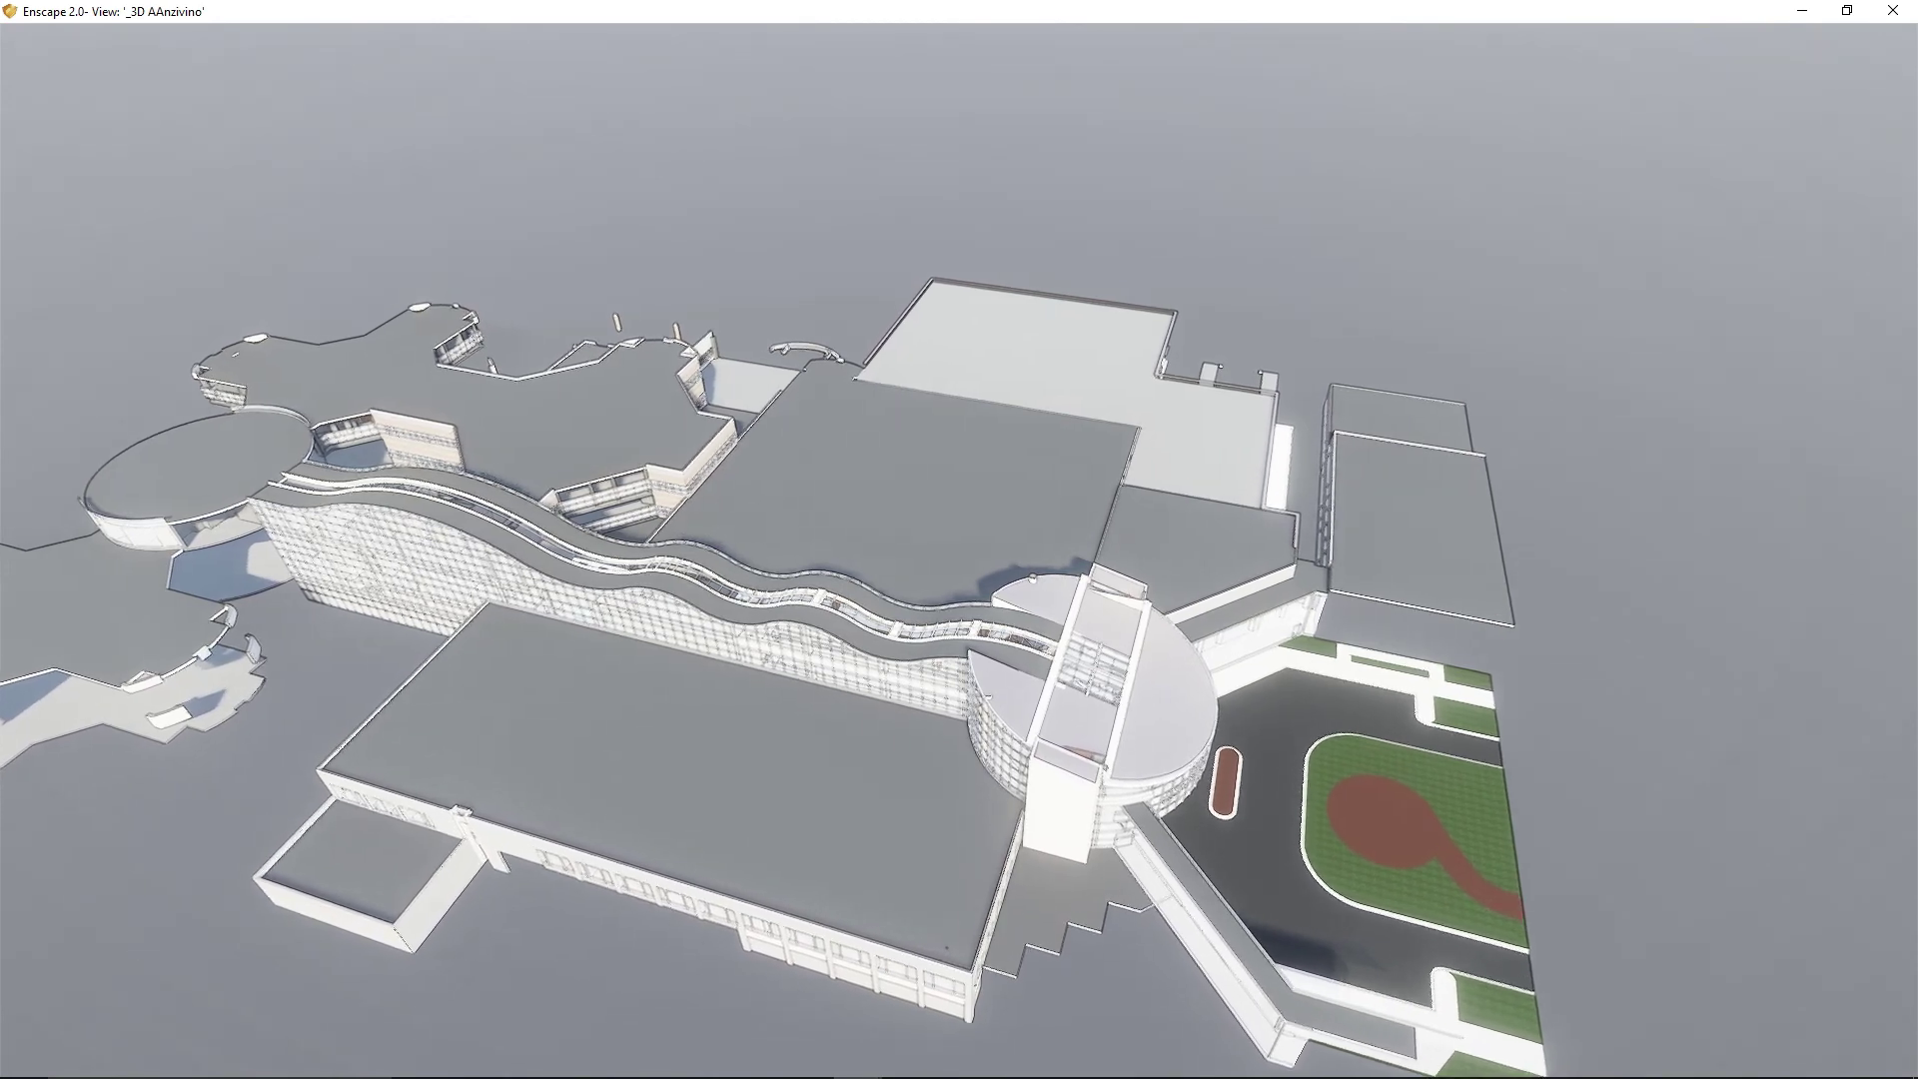
{"action": "key", "text": "w"}
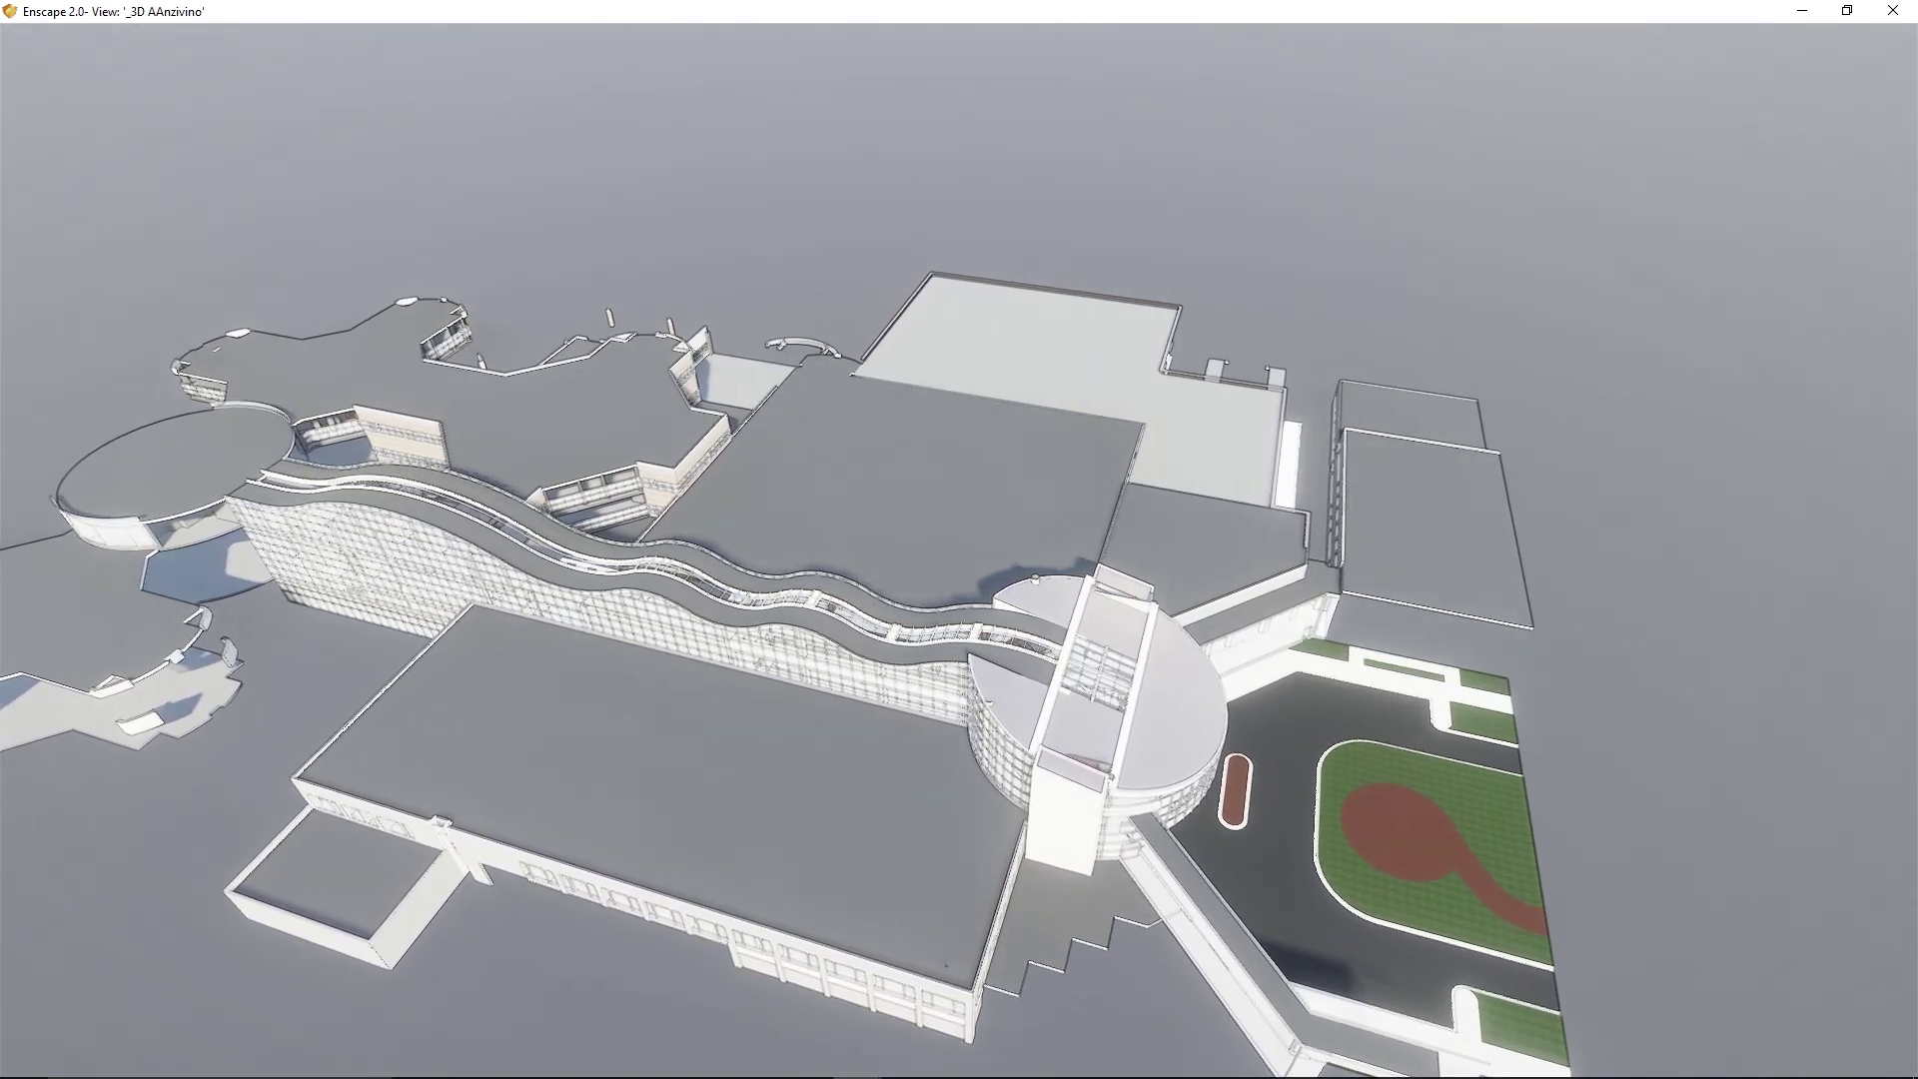
{"action": "key", "text": "w"}
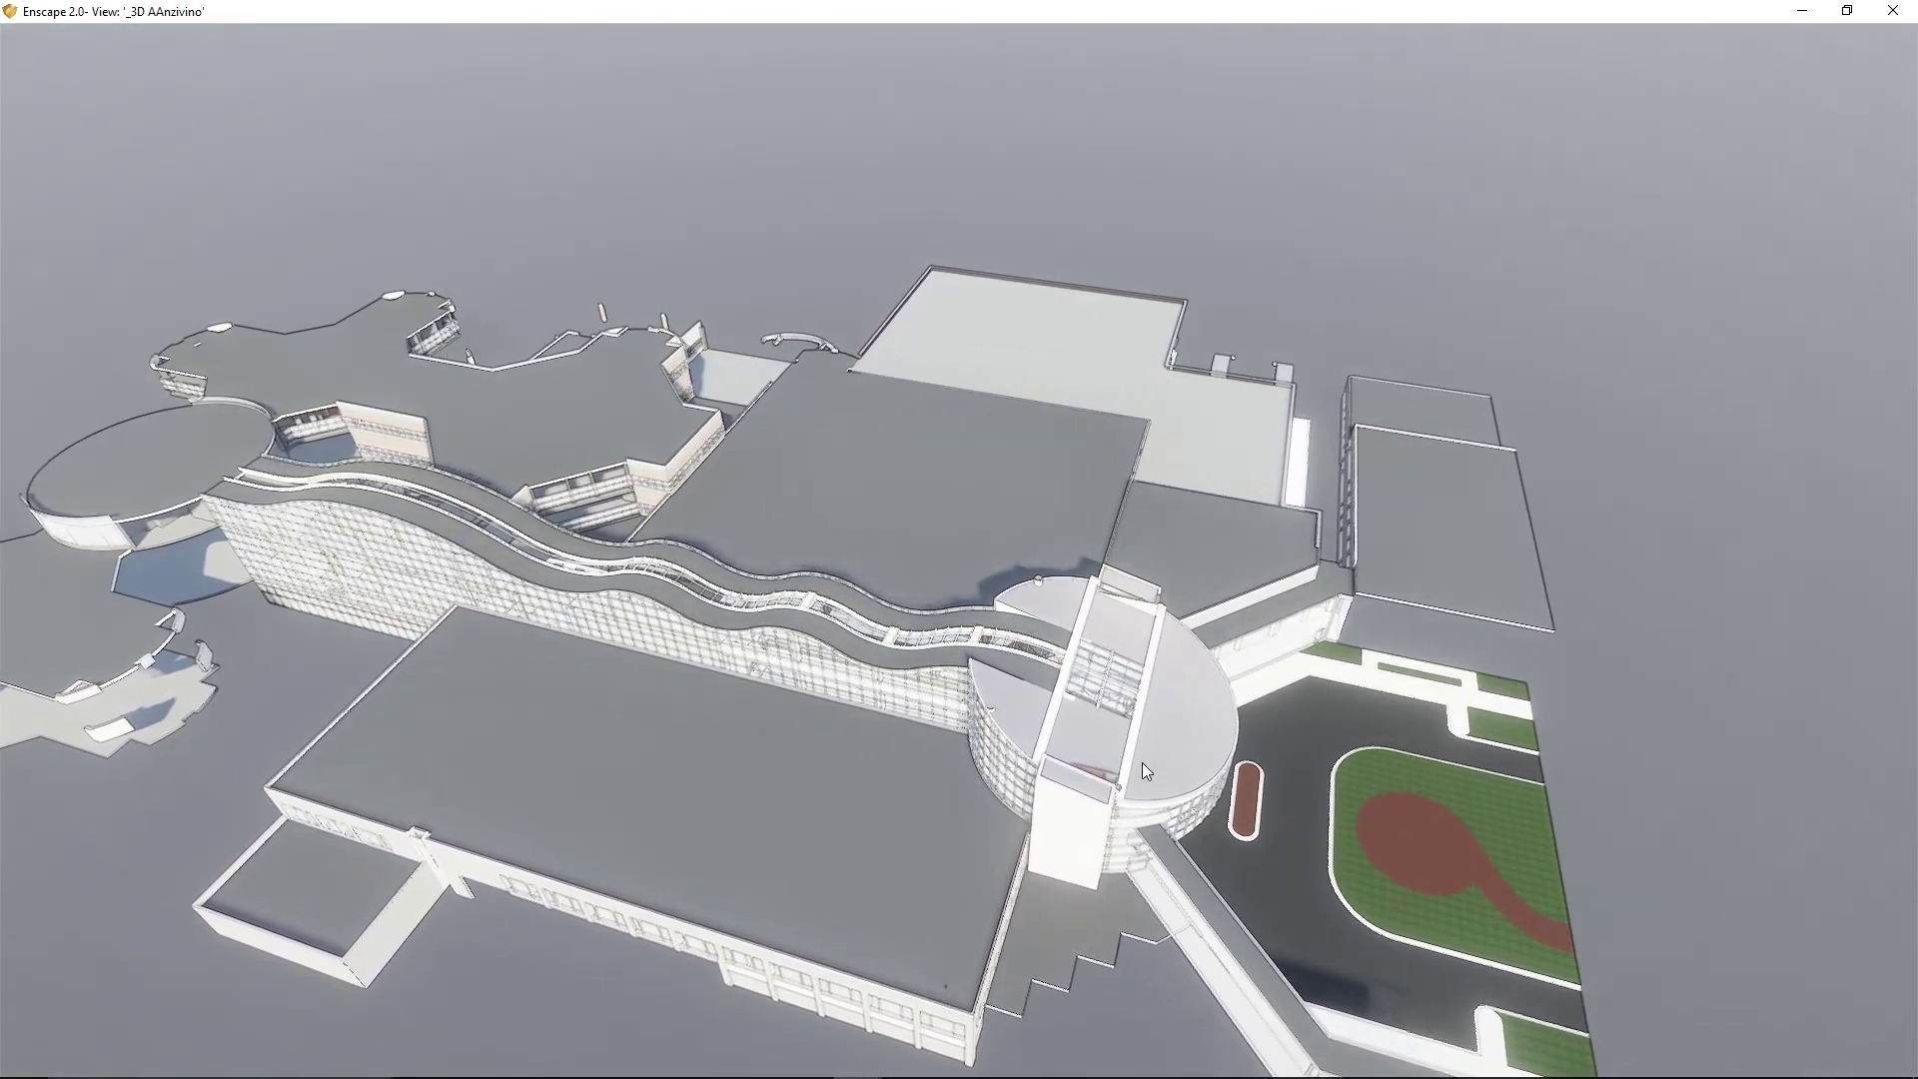
{"action": "key", "text": "h"}
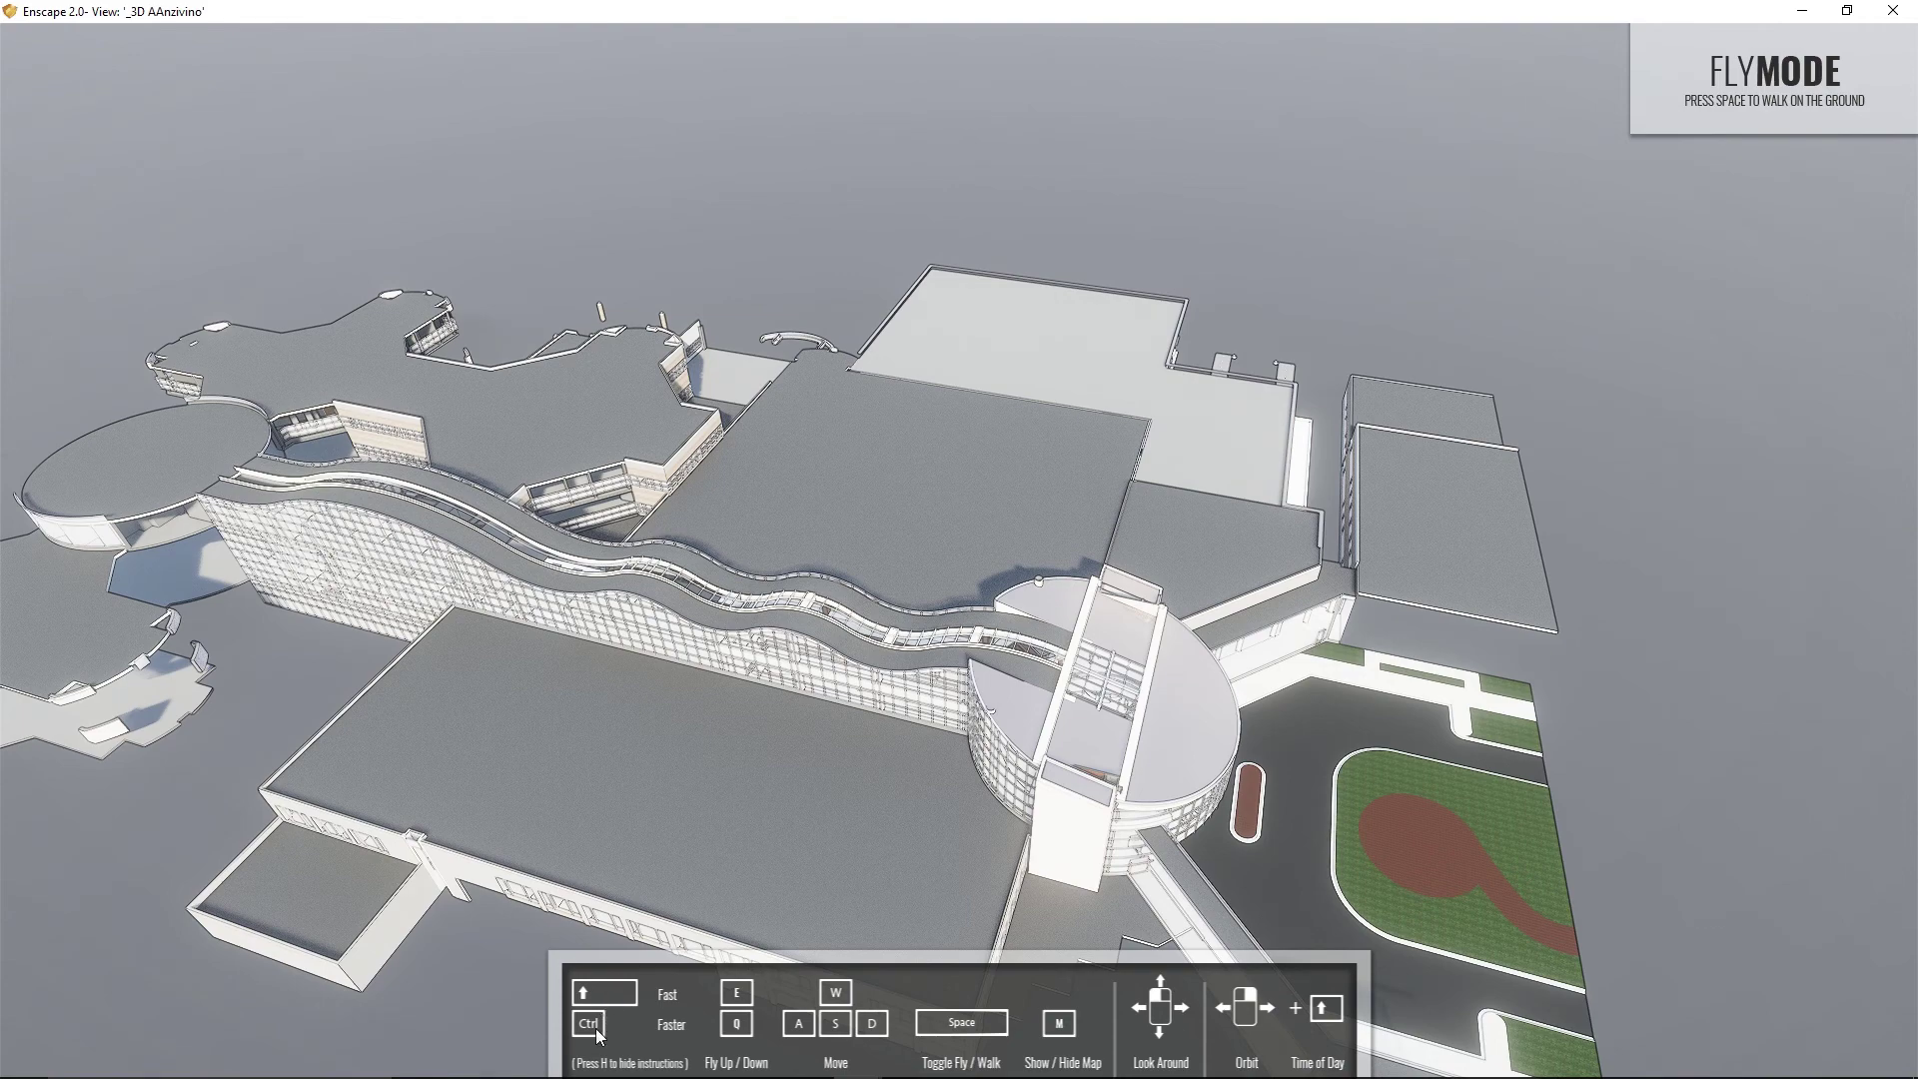
Examine the circular atrium roof and wavy skylight up close, and fly back out to an overview of the whole building.
{"action": "mouse_move", "coordinate": [1062, 705]}
{"action": "left_mouse_down"}
{"action": "mouse_move", "coordinate": [1080, 732]}
{"action": "mouse_move", "coordinate": [1061, 729]}
{"action": "left_mouse_up"}
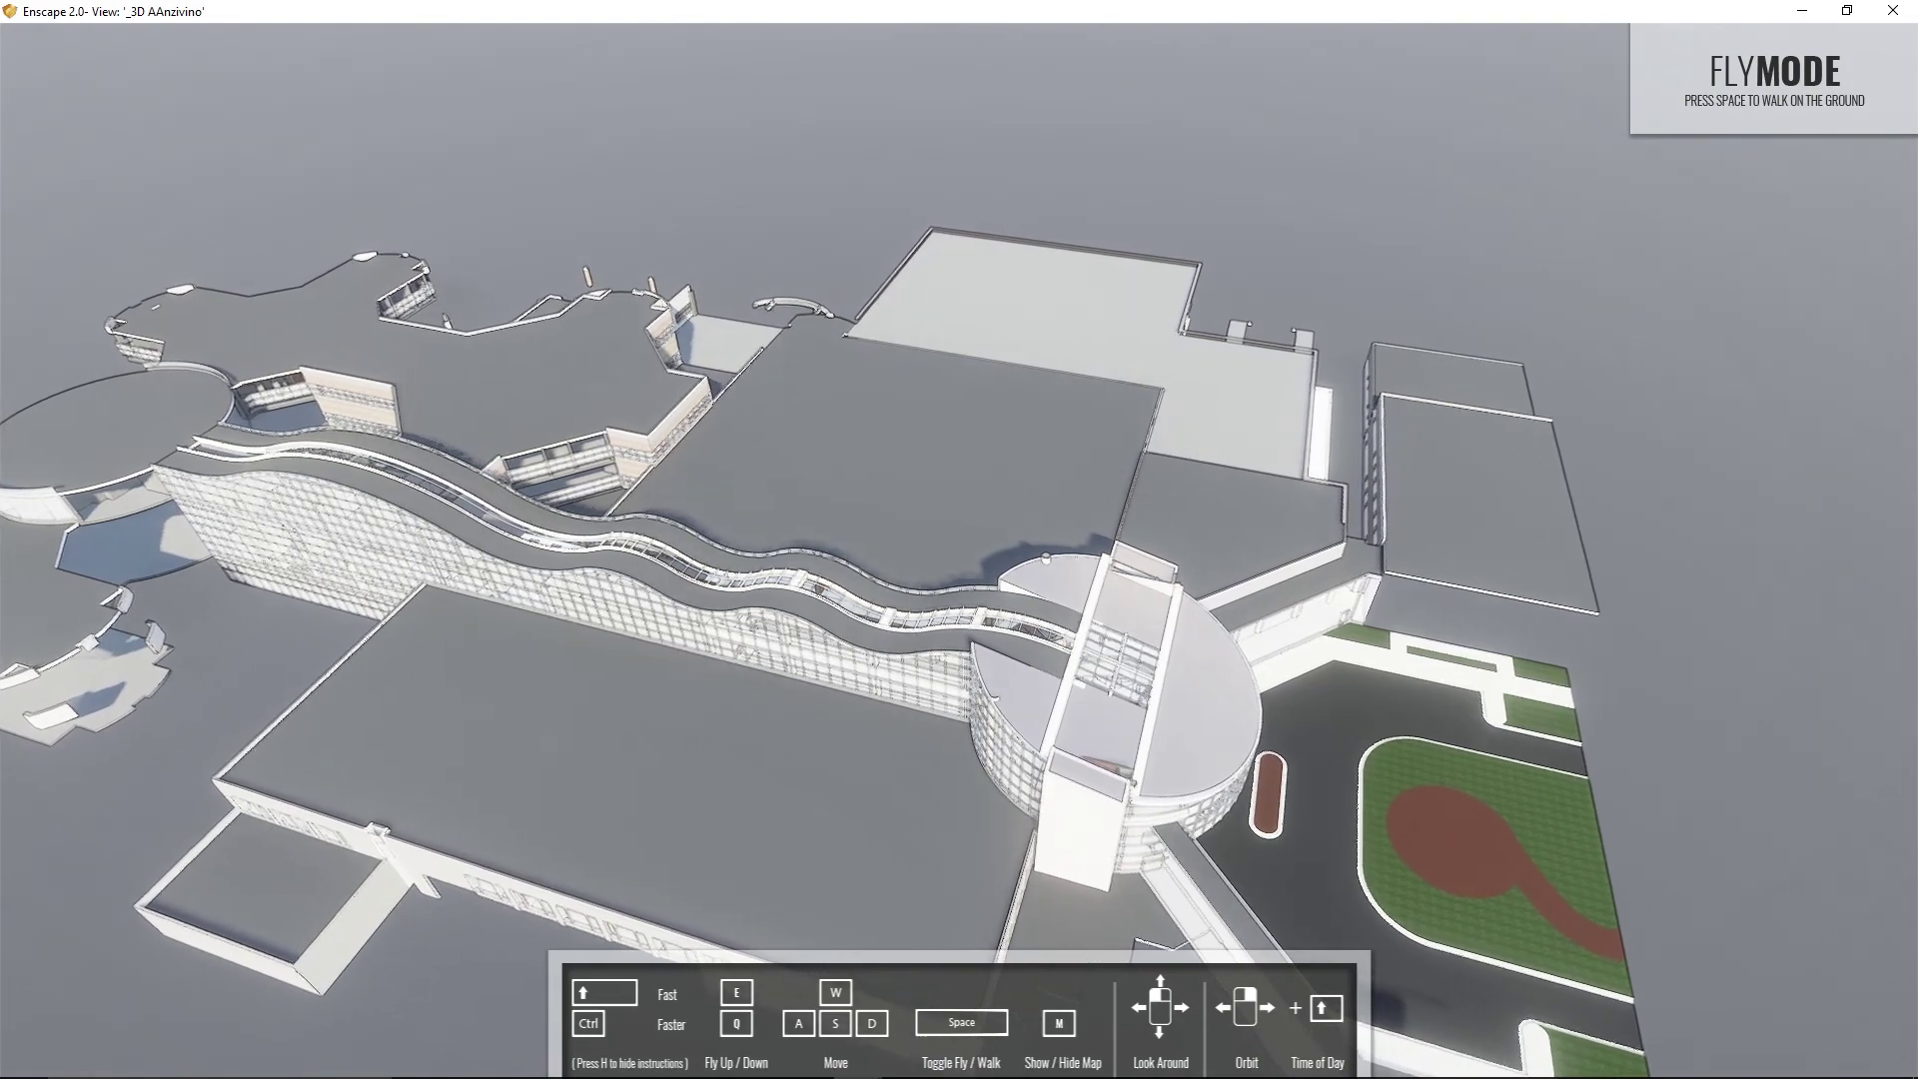
{"action": "key", "text": "w"}
{"action": "left_click_drag", "start_coordinate": [1061, 730], "coordinate": [1063, 753]}
{"action": "key", "text": "w"}
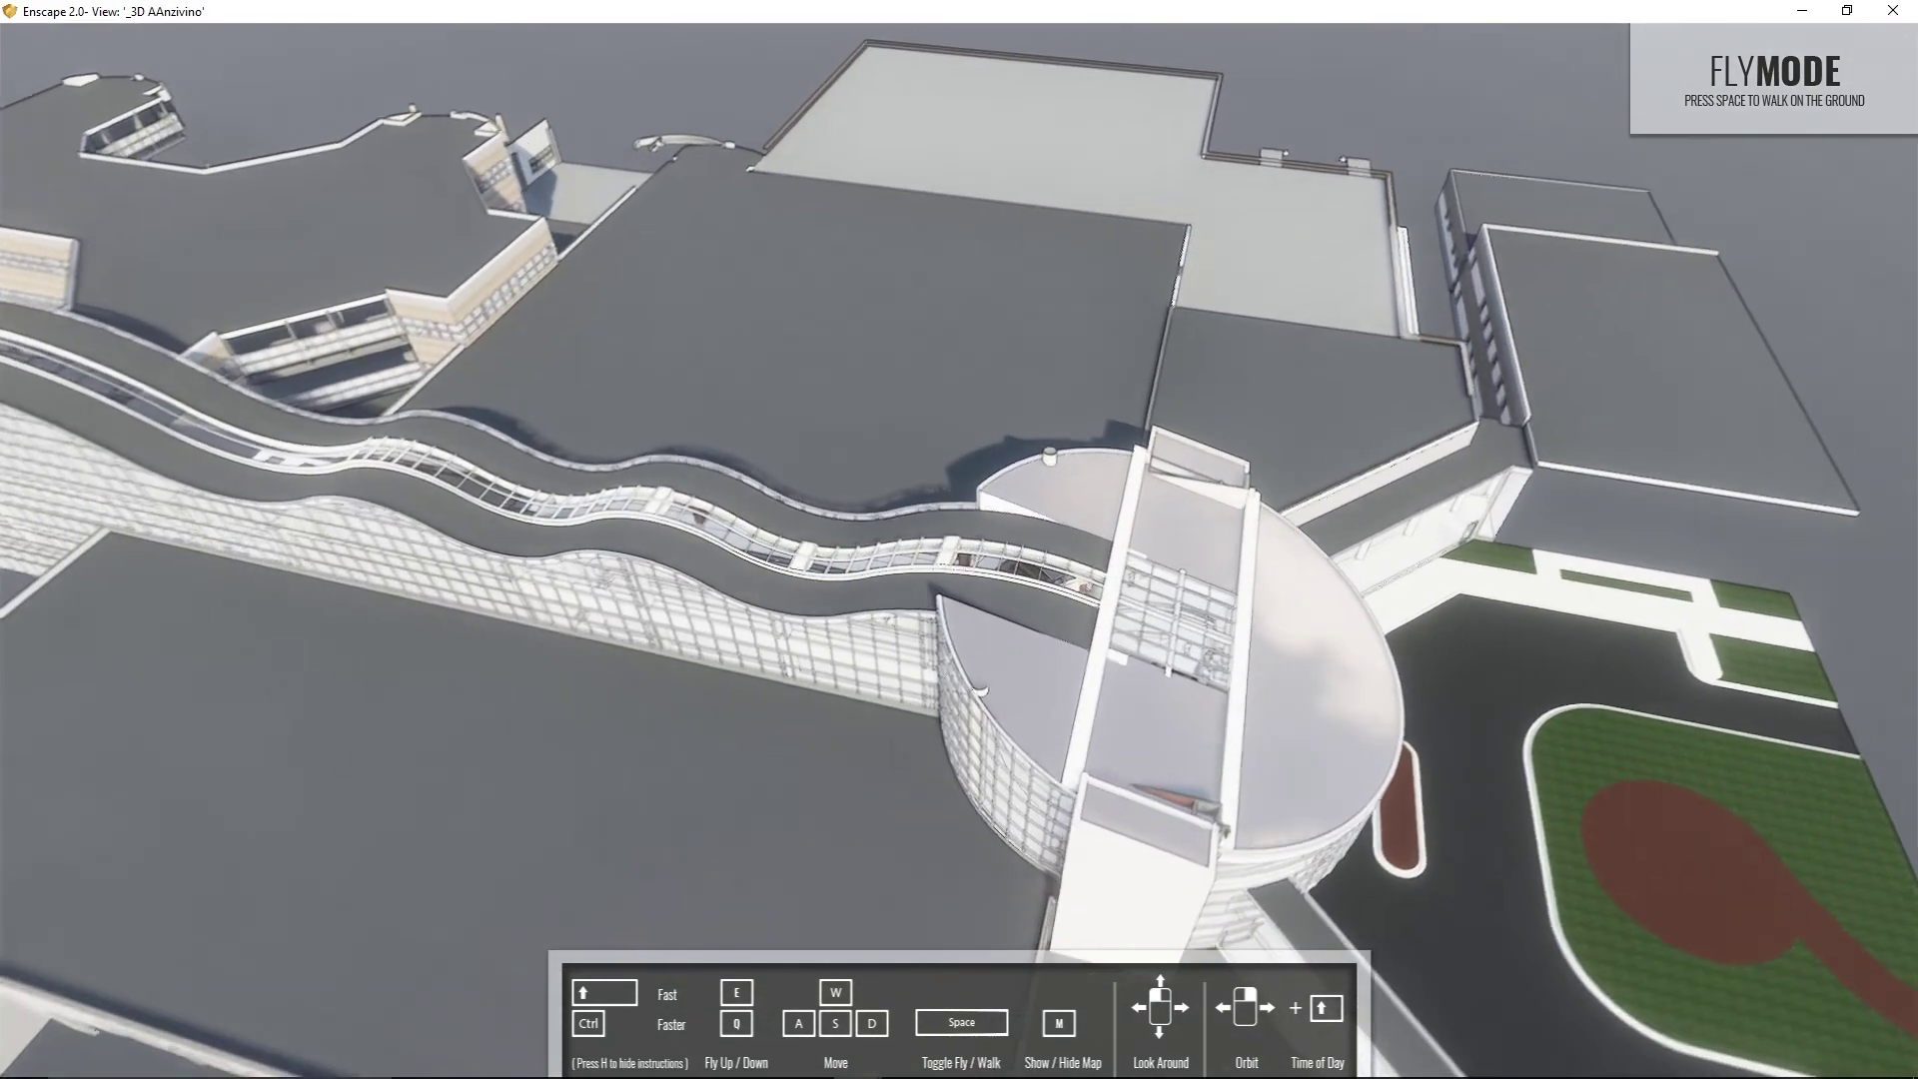
{"action": "scroll", "coordinate": [959, 539], "scroll_direction": "up", "scroll_amount": 3}
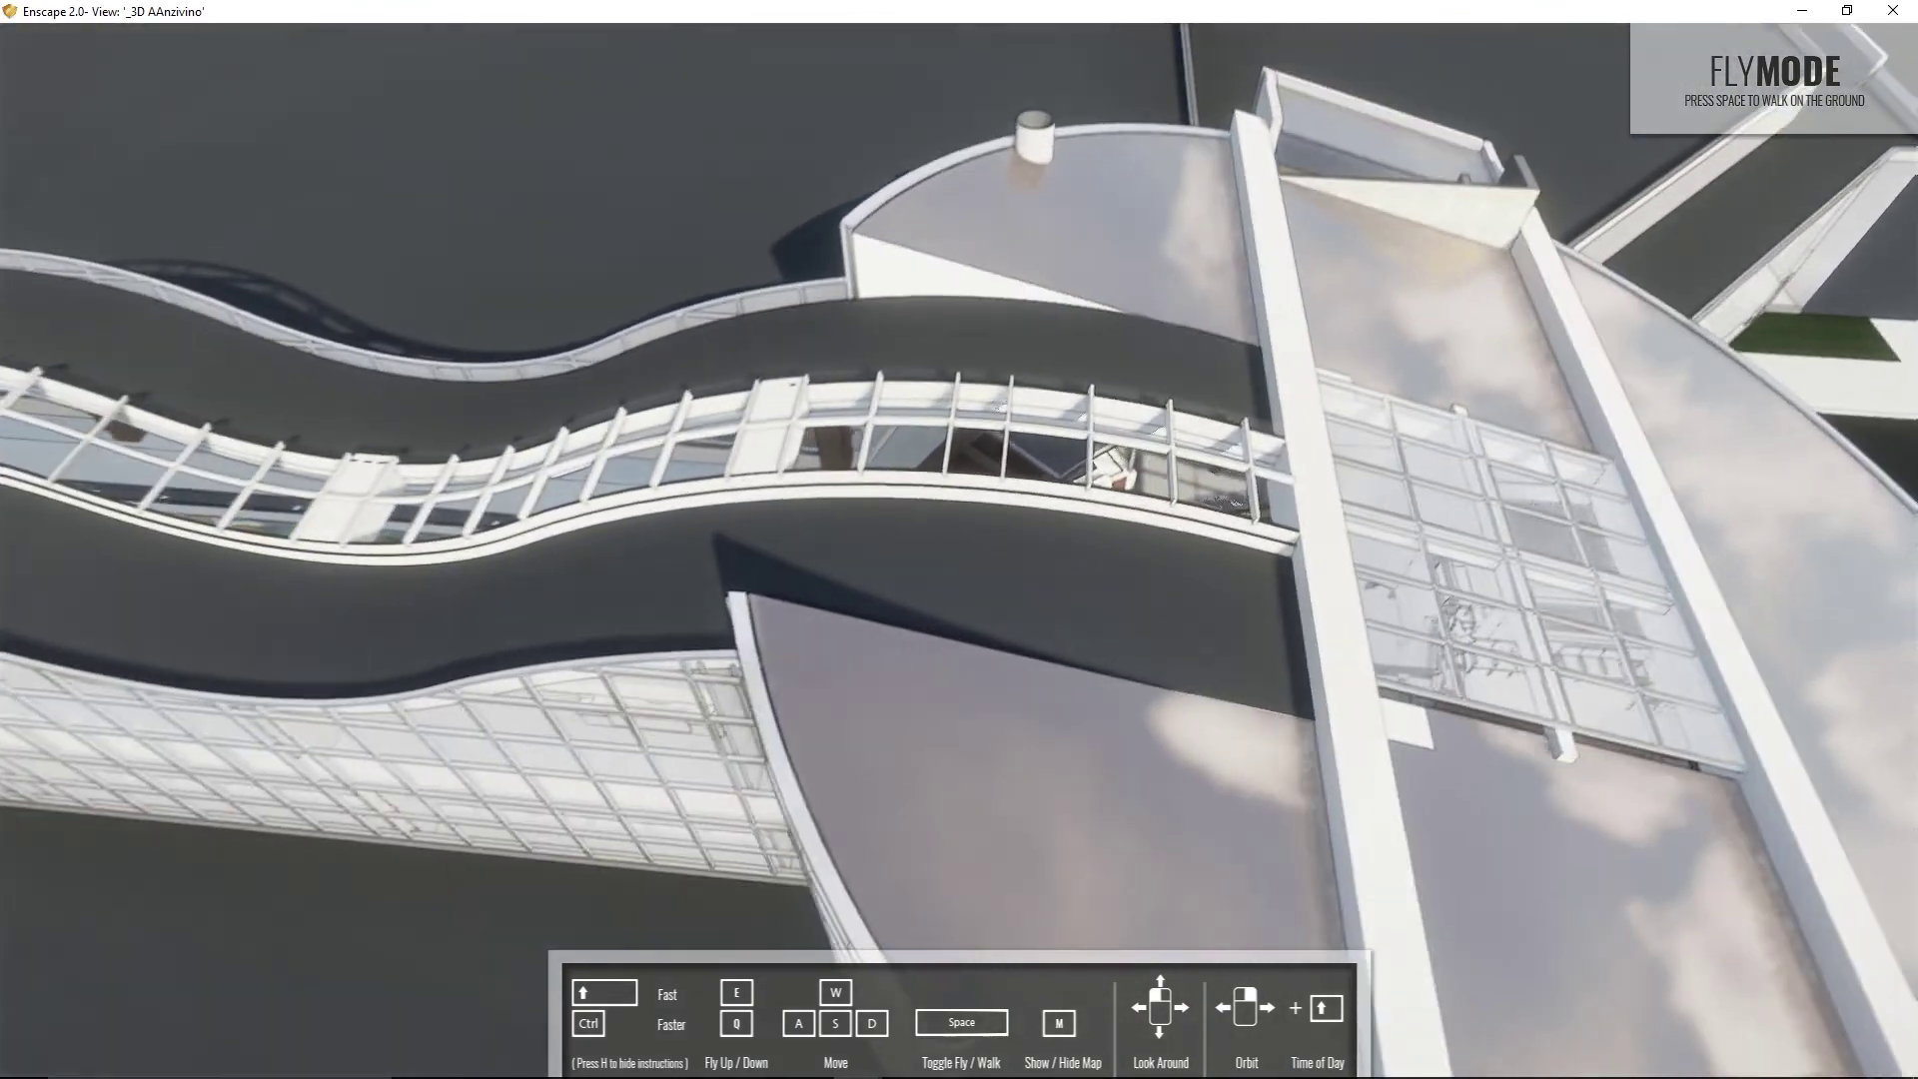
{"action": "key", "text": "w"}
{"action": "key", "text": "s"}
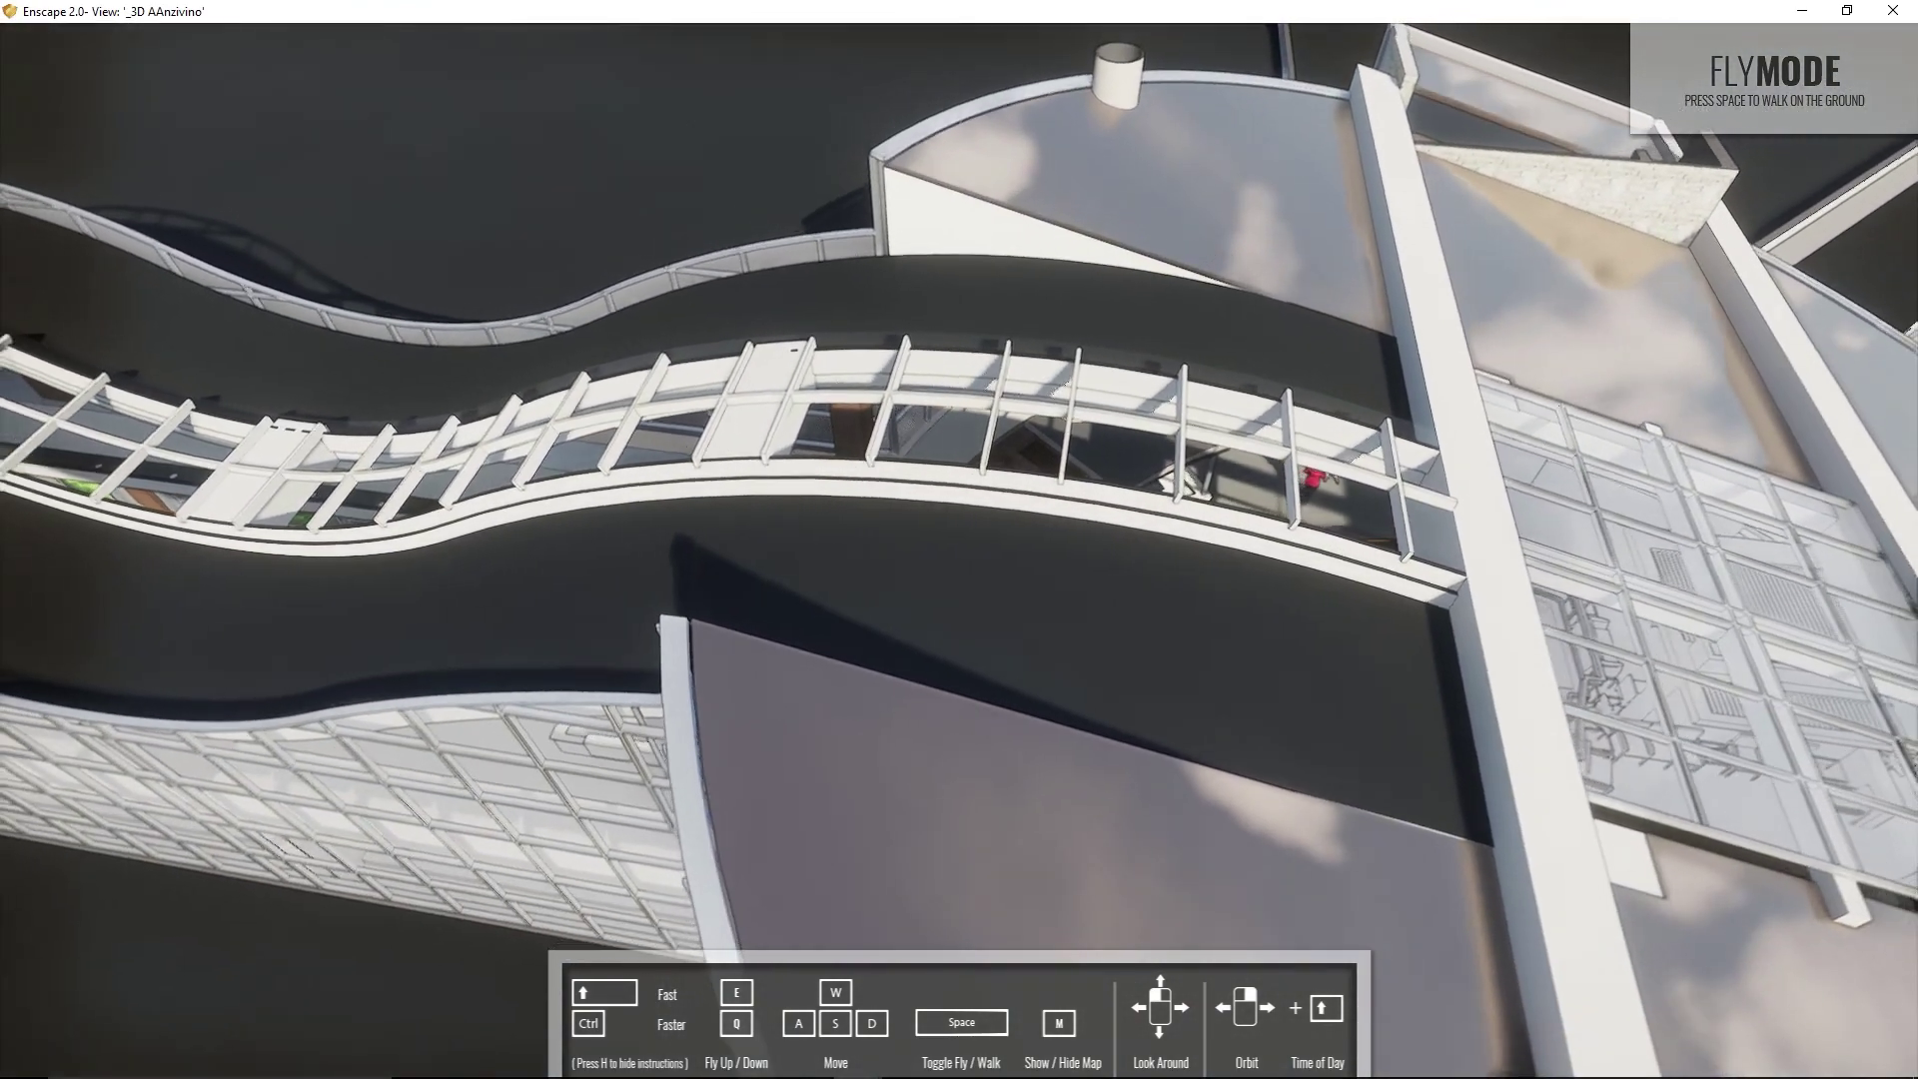
{"action": "key", "text": "s"}
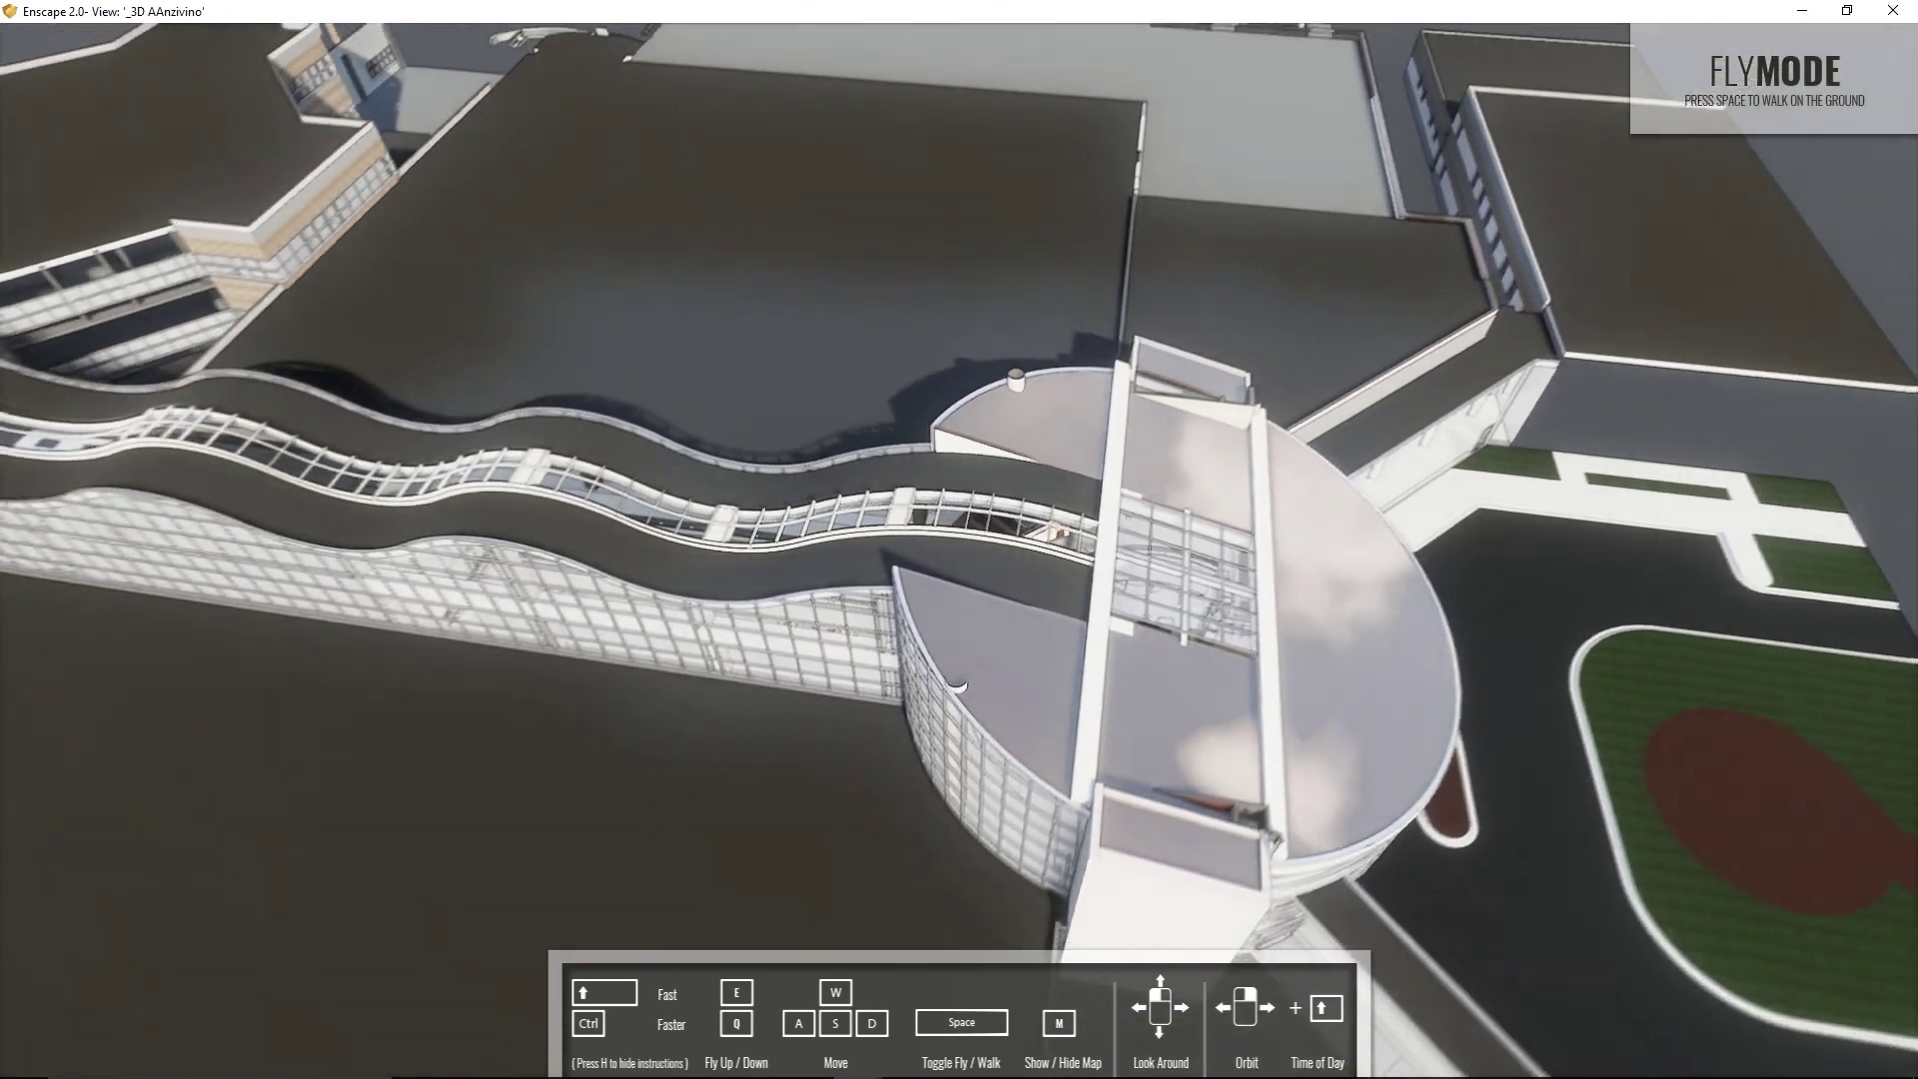
{"action": "scroll", "coordinate": [959, 539], "scroll_direction": "down", "scroll_amount": 5}
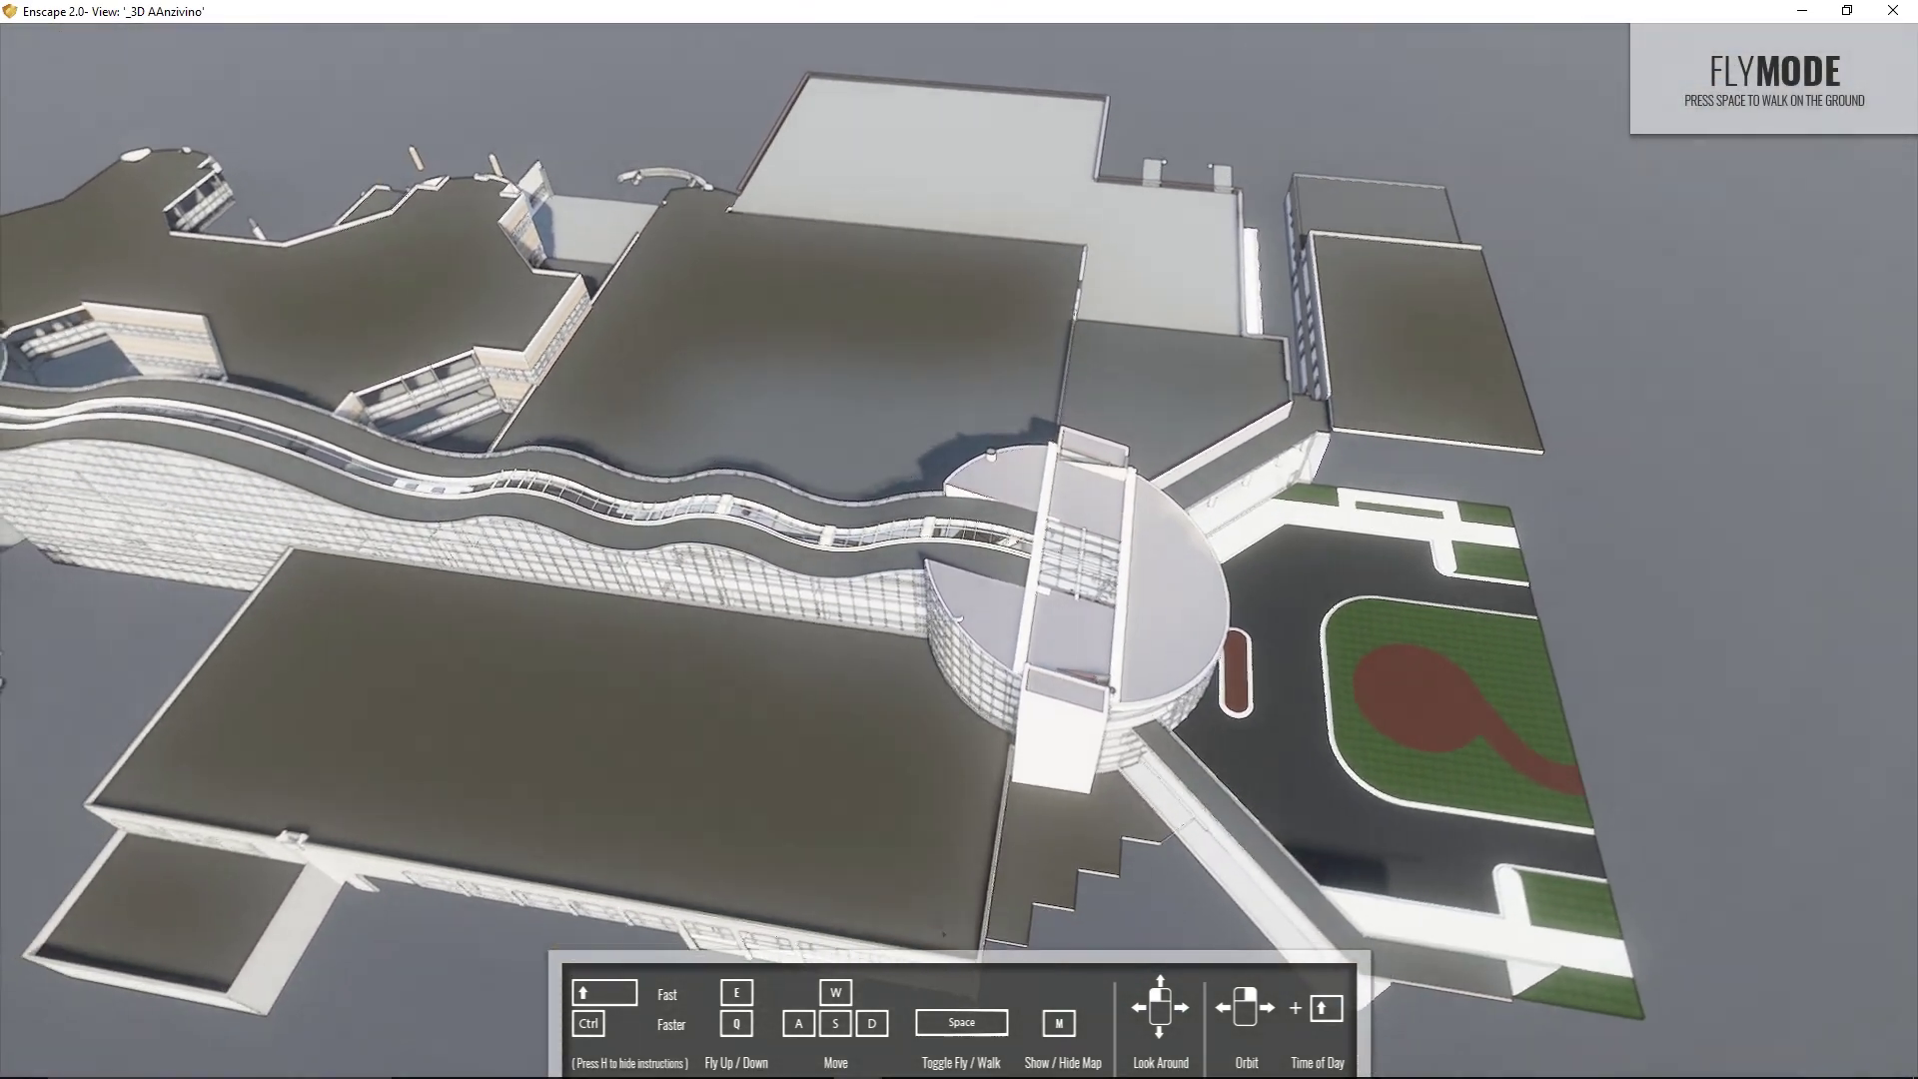
{"action": "key", "text": "s"}
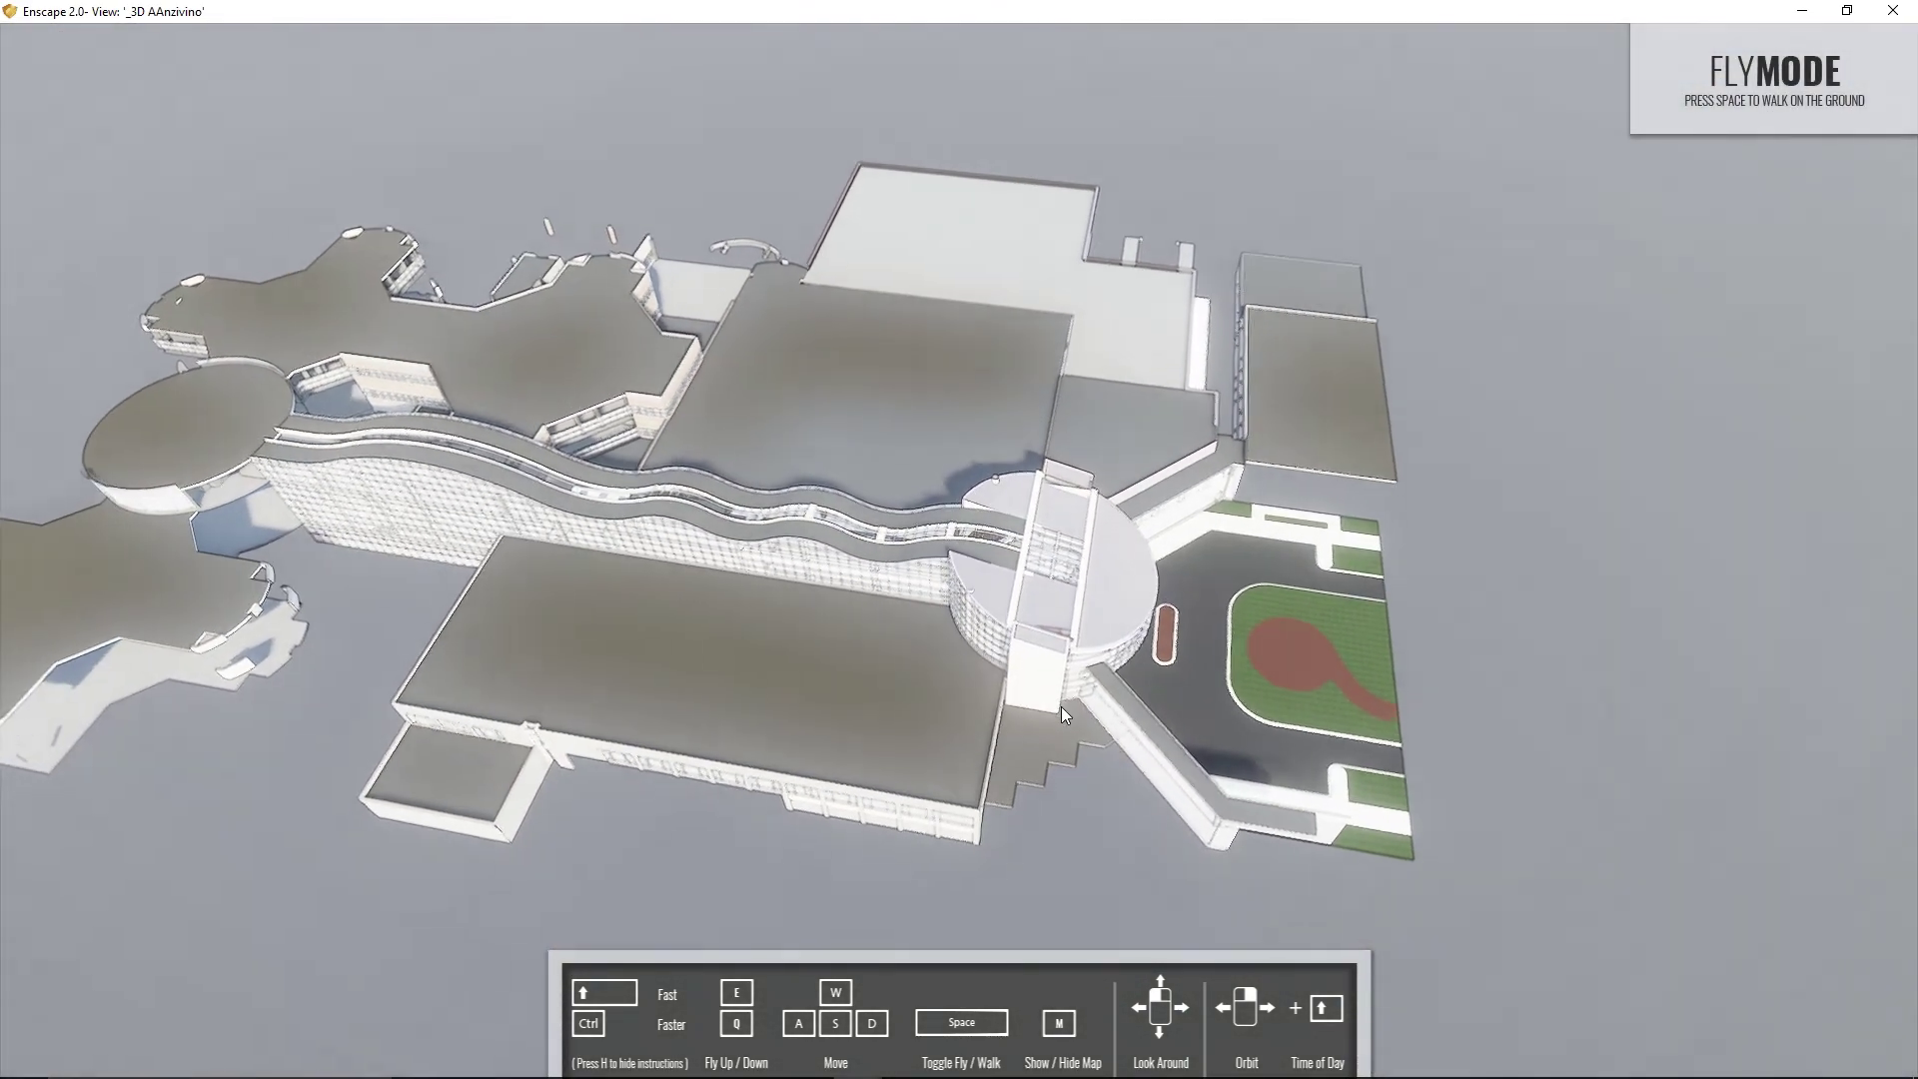
{"action": "scroll", "coordinate": [1061, 705], "scroll_direction": "down", "scroll_amount": 3}
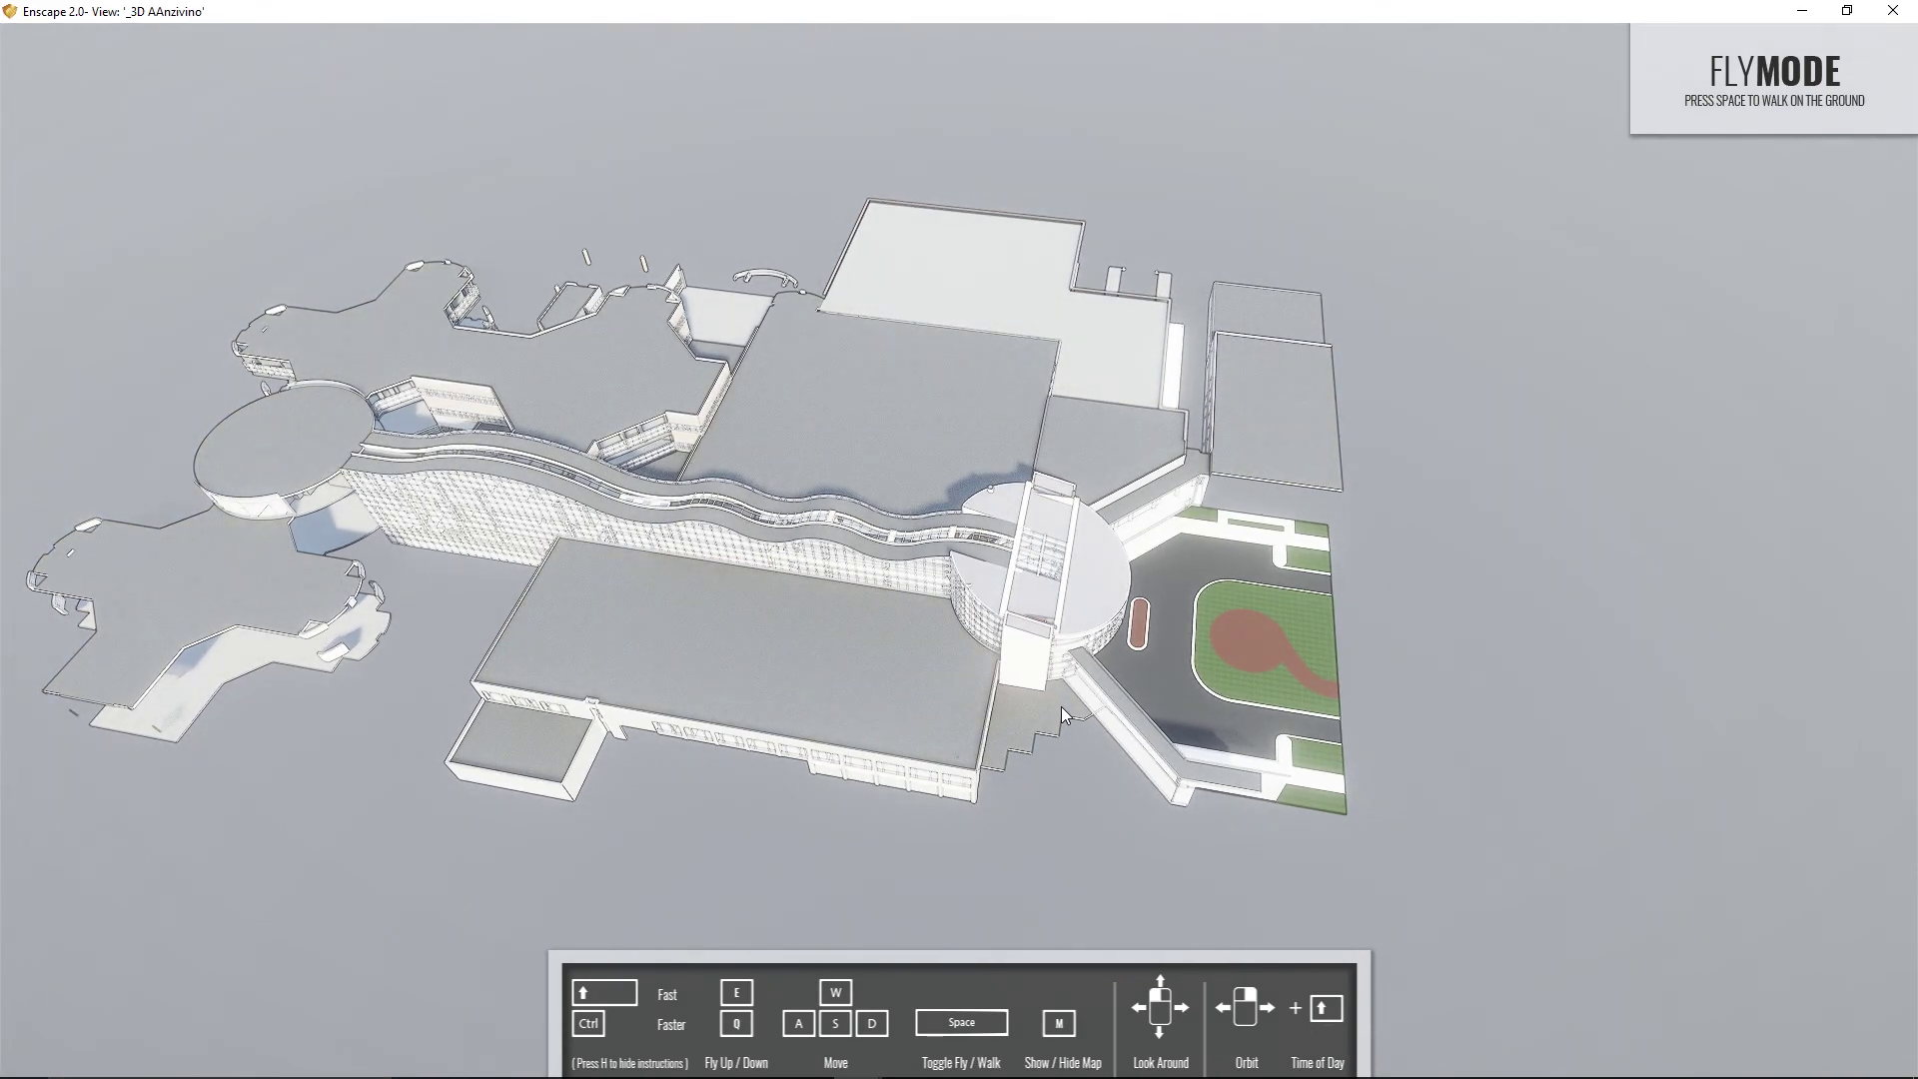
Fly through the roof into the lobby, switch to walk mode, and frame the reception desk and the long corridor.
{"action": "scroll", "coordinate": [1058, 668], "scroll_direction": "up", "scroll_amount": 5}
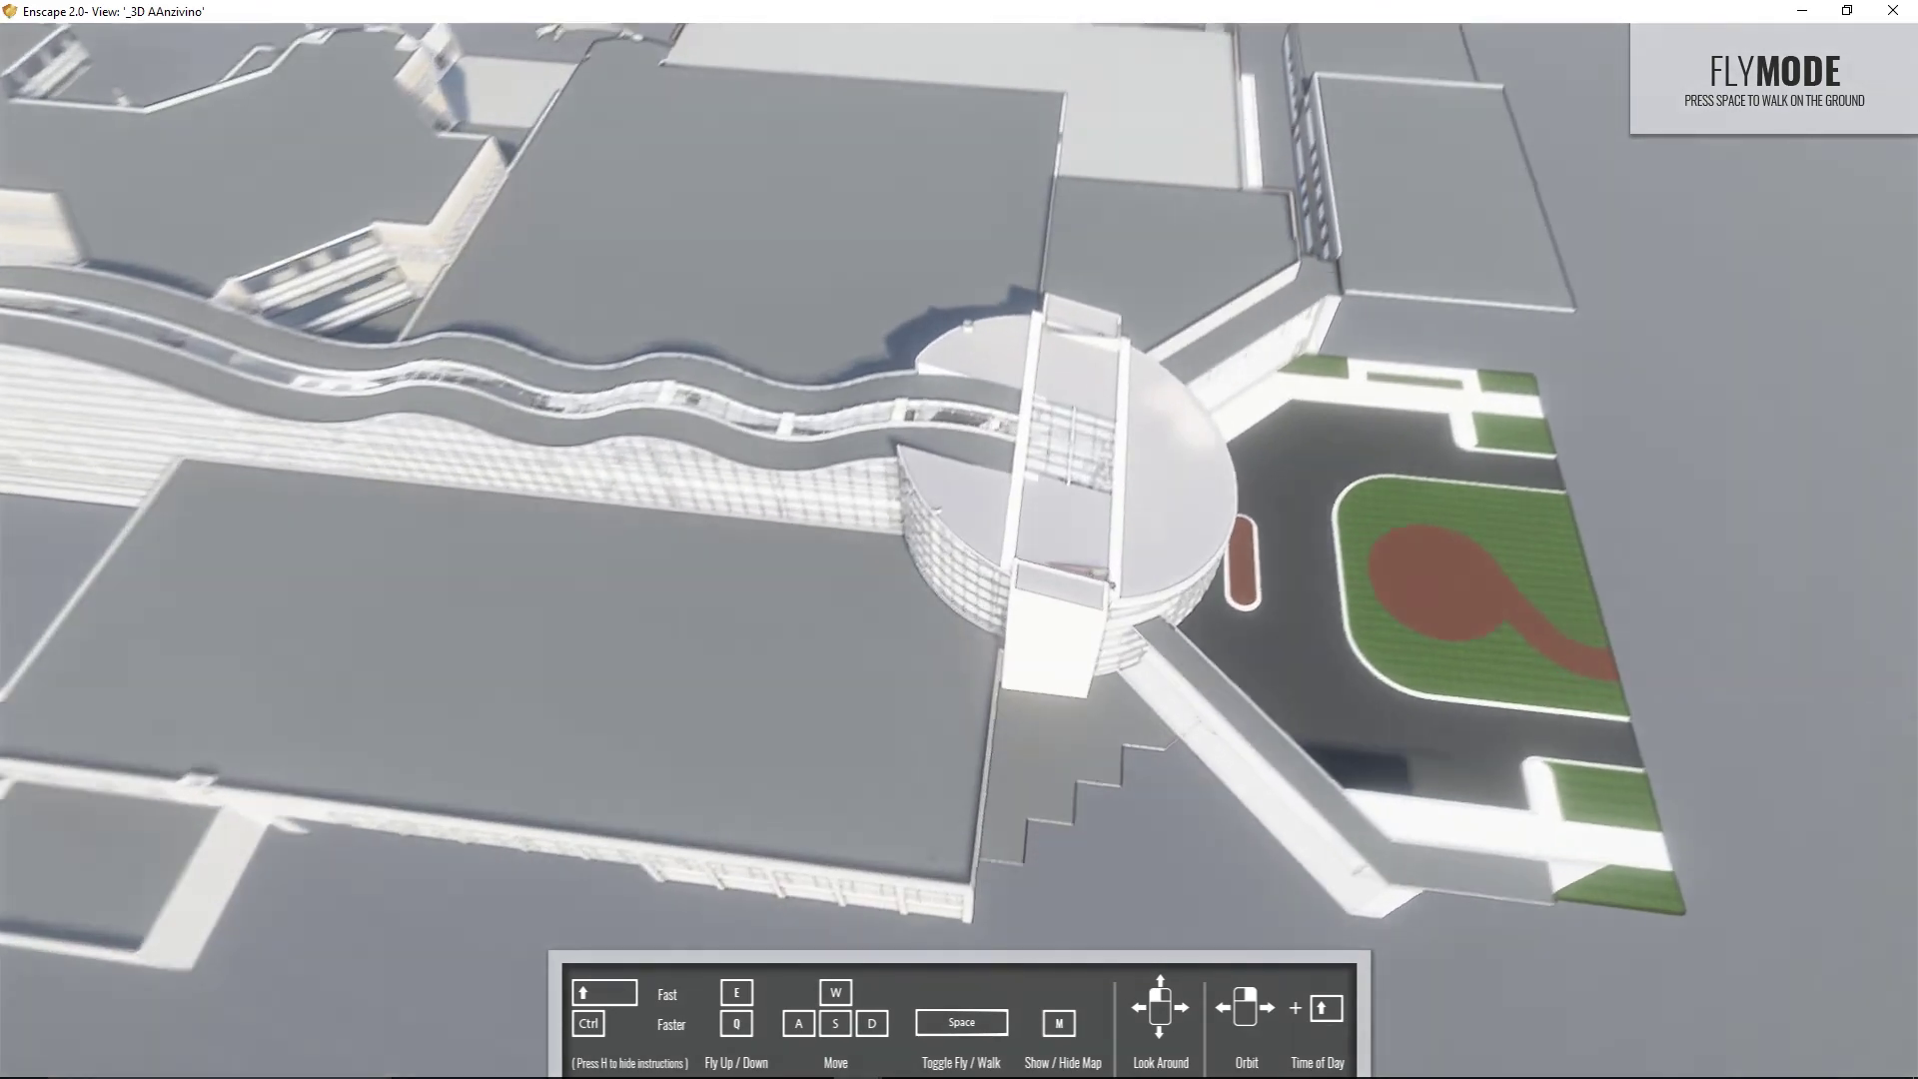
{"action": "scroll", "coordinate": [1058, 667], "scroll_direction": "up", "scroll_amount": 5}
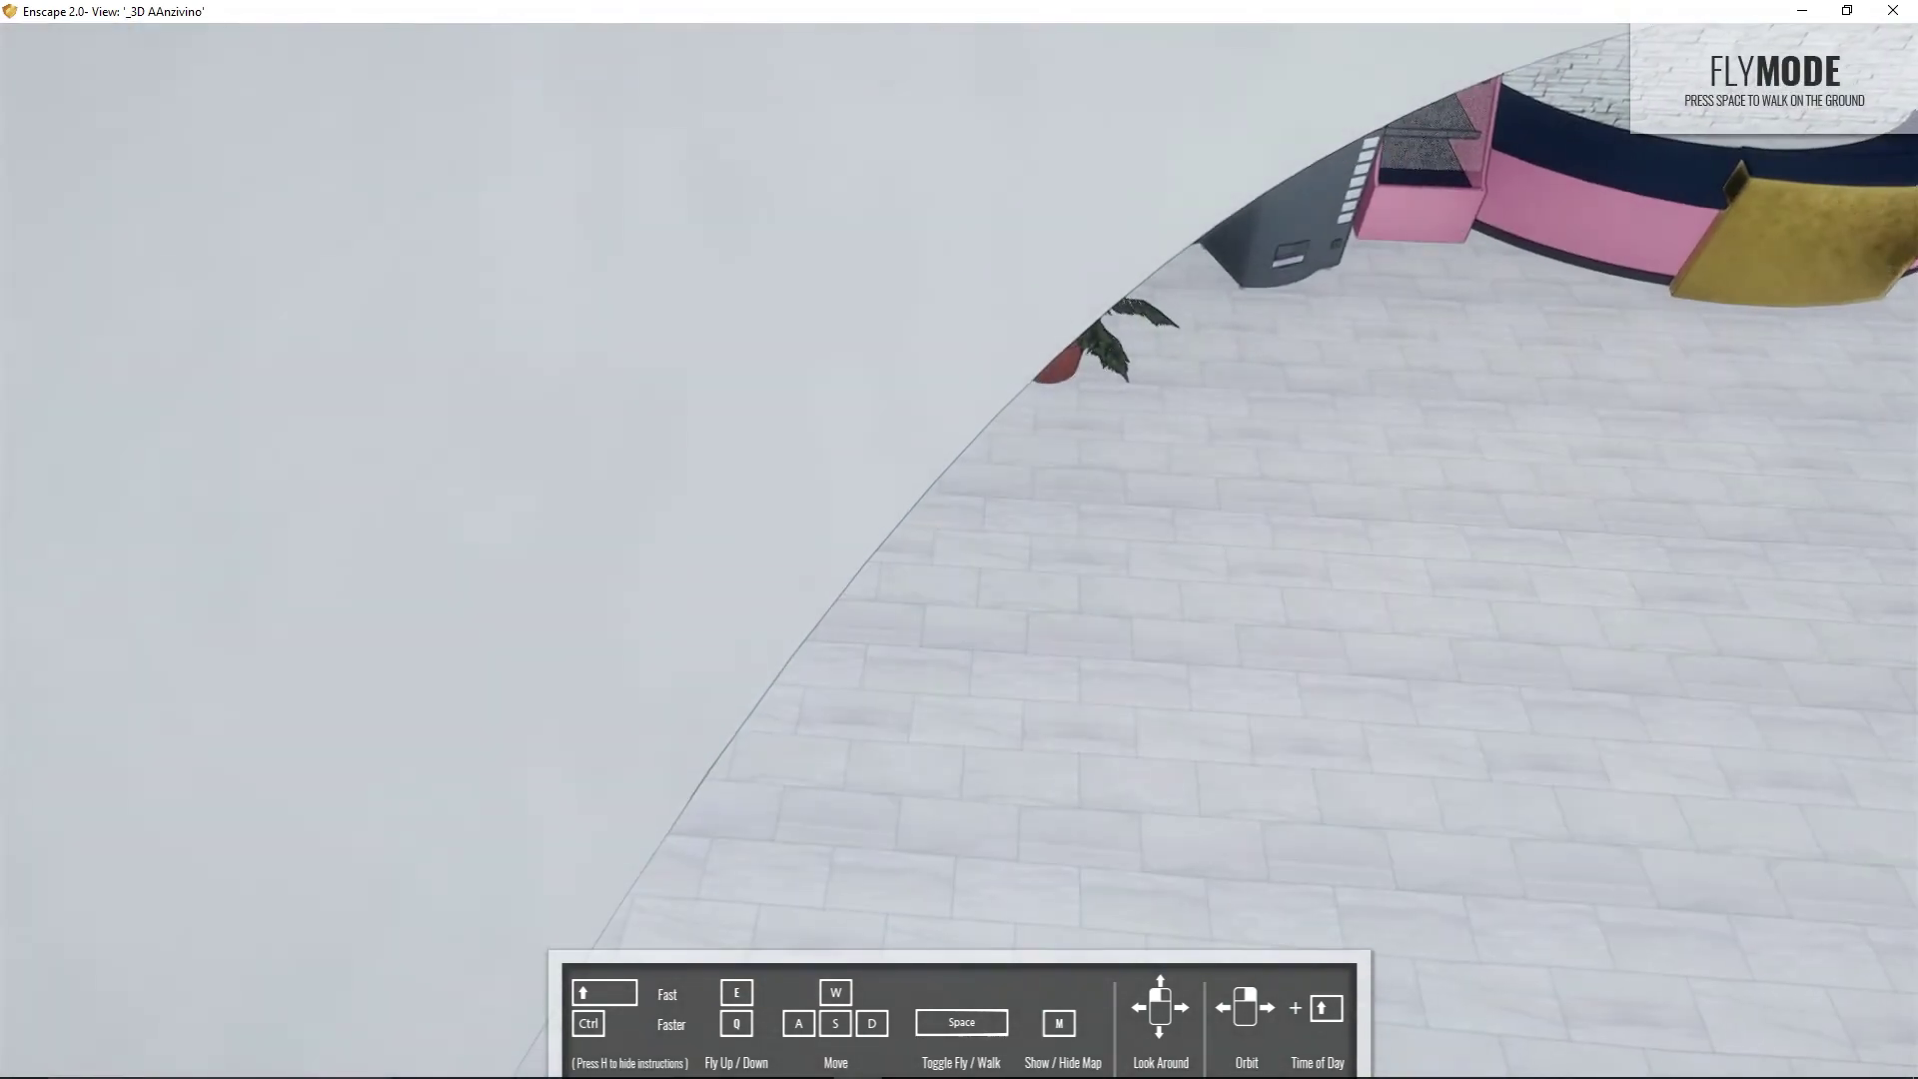
{"action": "scroll", "coordinate": [1051, 546], "scroll_direction": "up", "scroll_amount": 5}
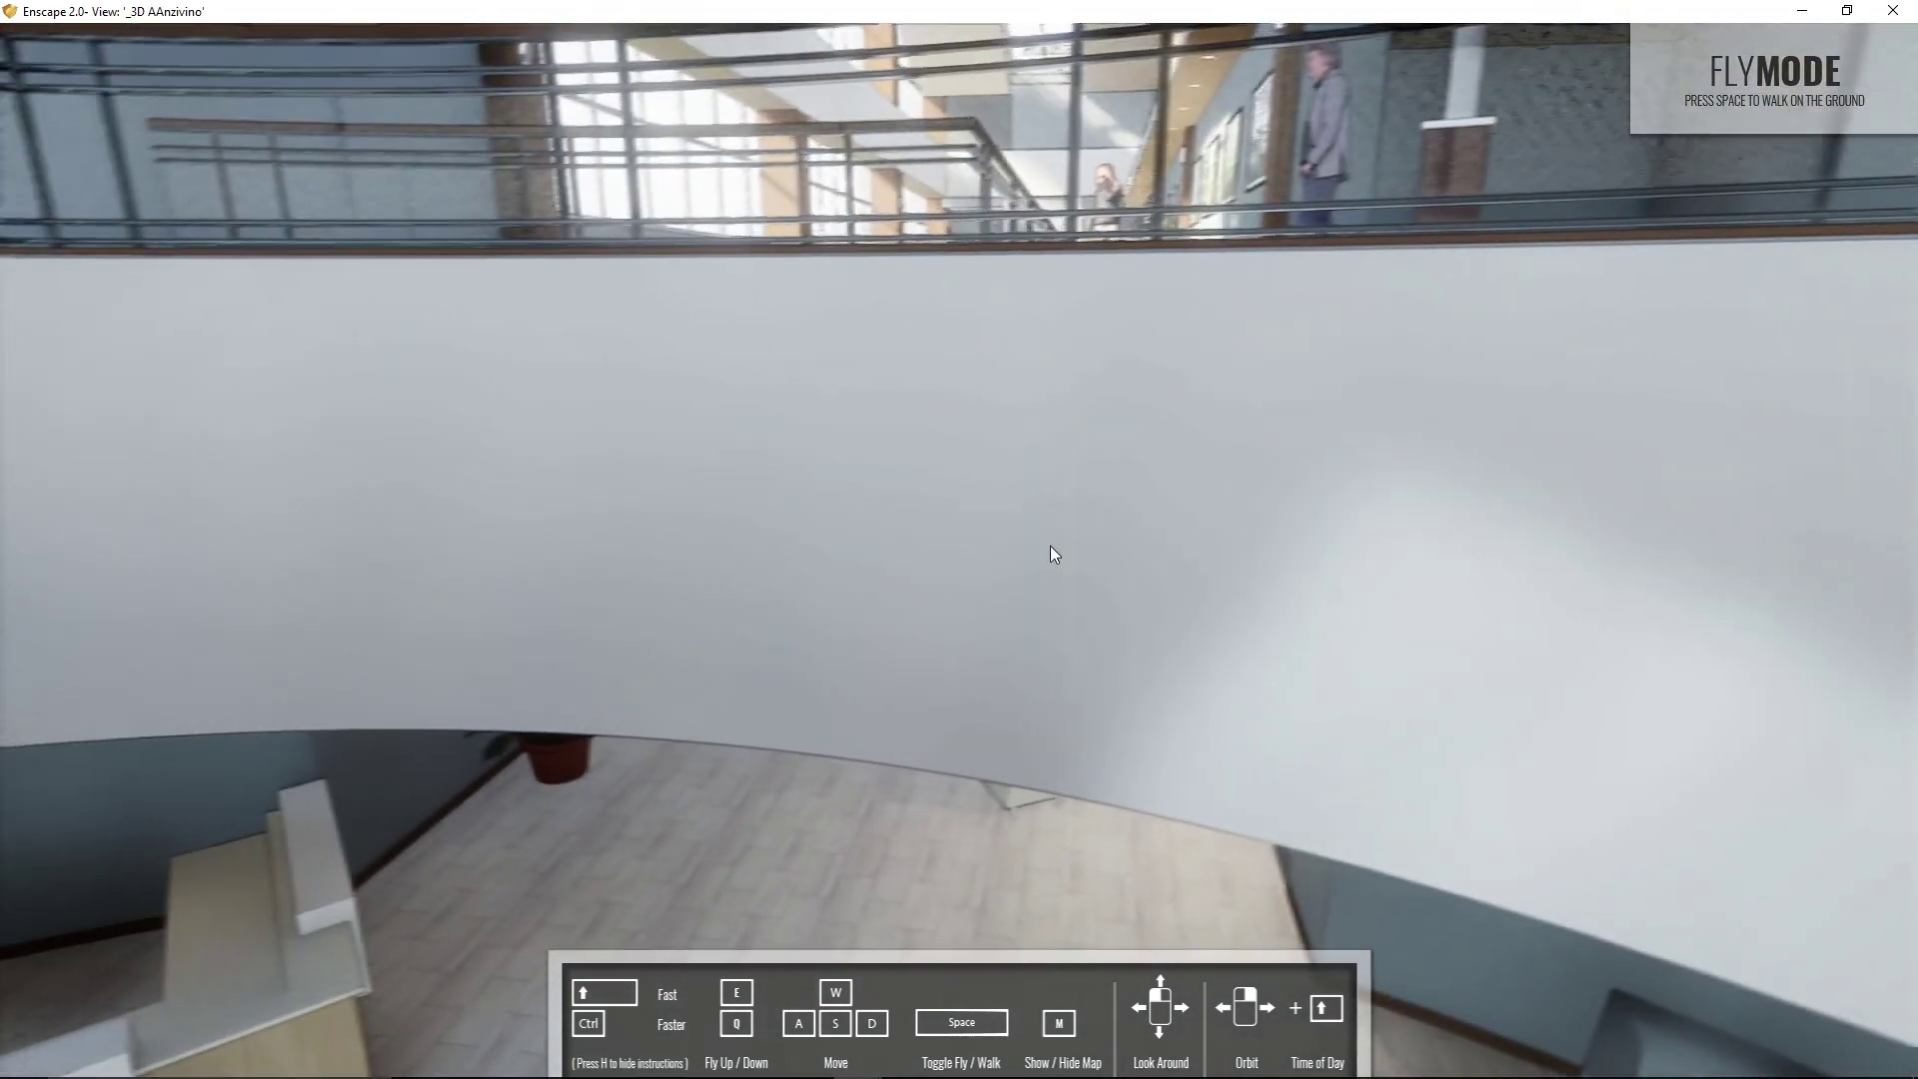
{"action": "key", "text": "space"}
{"action": "key", "text": "w"}
{"action": "left_click_drag", "start_coordinate": [889, 568], "coordinate": [1053, 548]}
{"action": "key", "text": "s"}
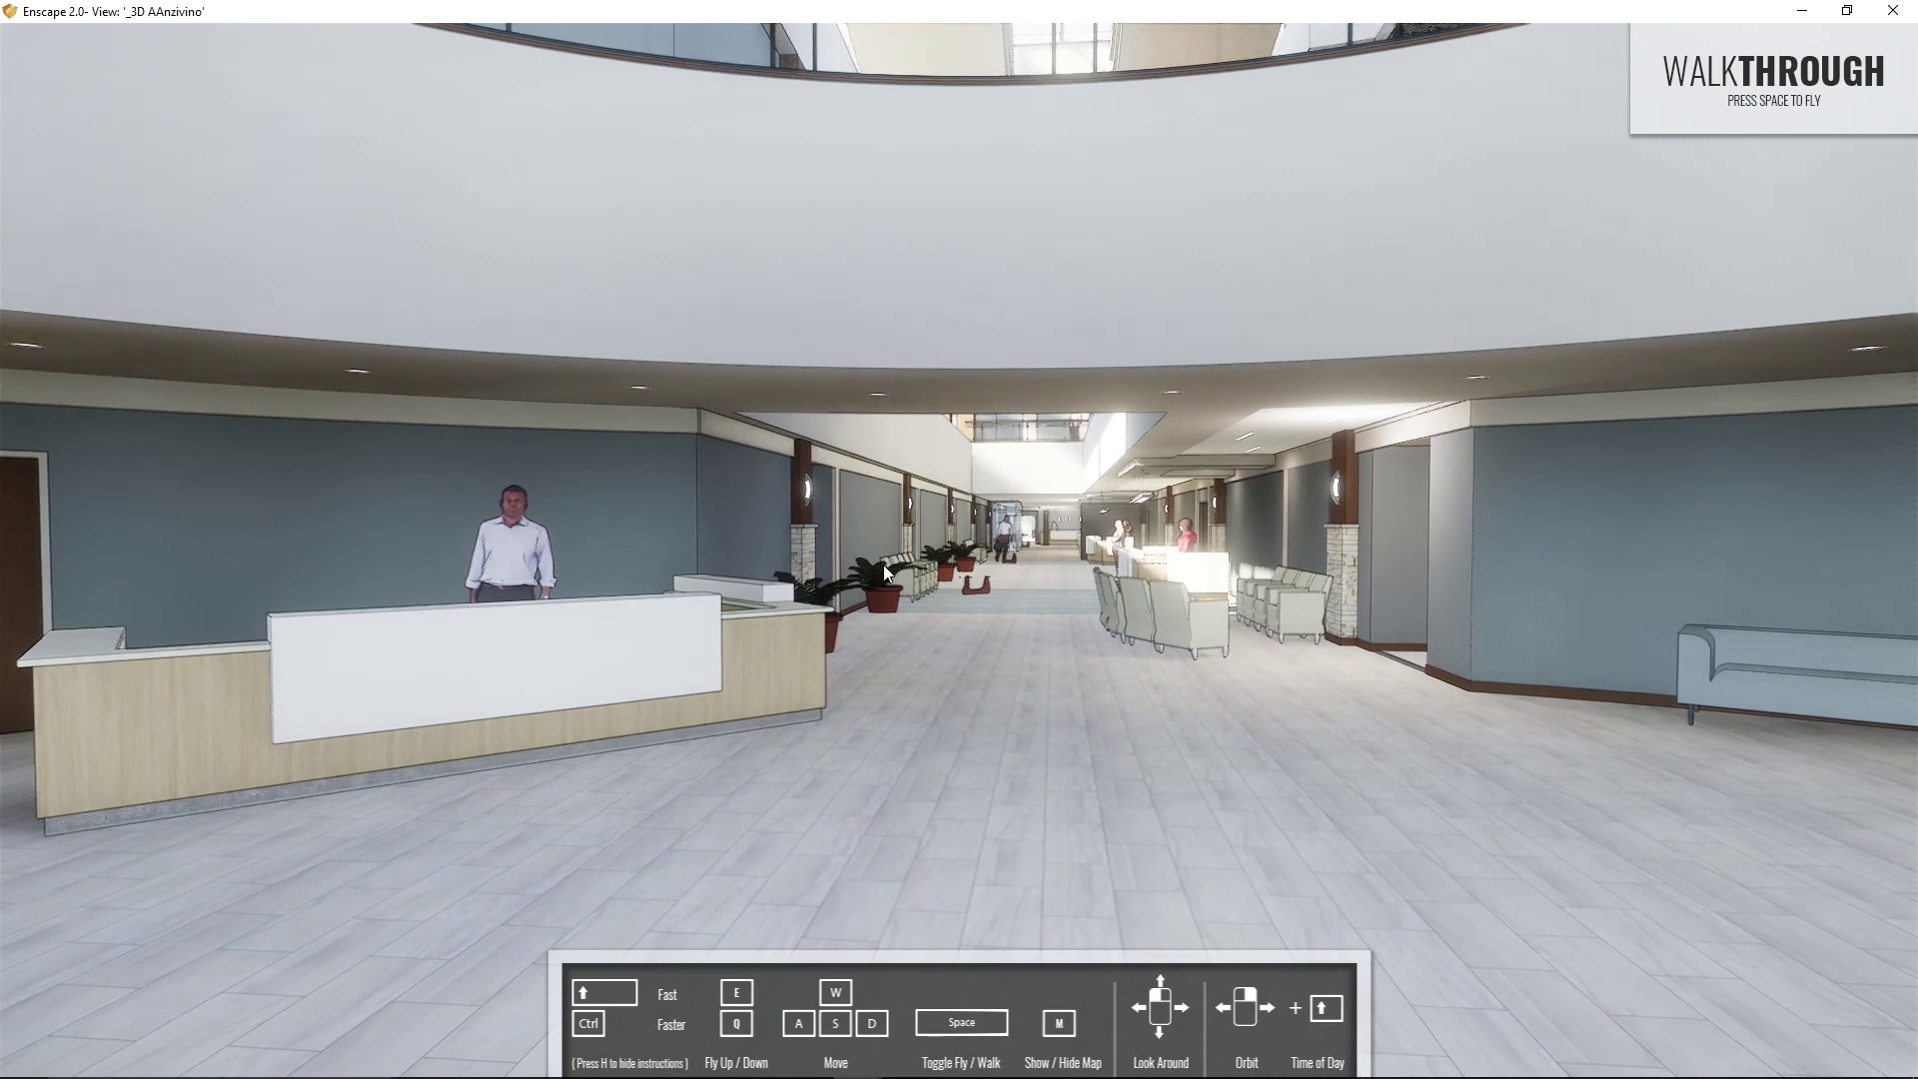
Switch back to Revit and create an Enscape view of the lobby named "Starting view".
{"action": "mouse_move", "coordinate": [984, 1077]}
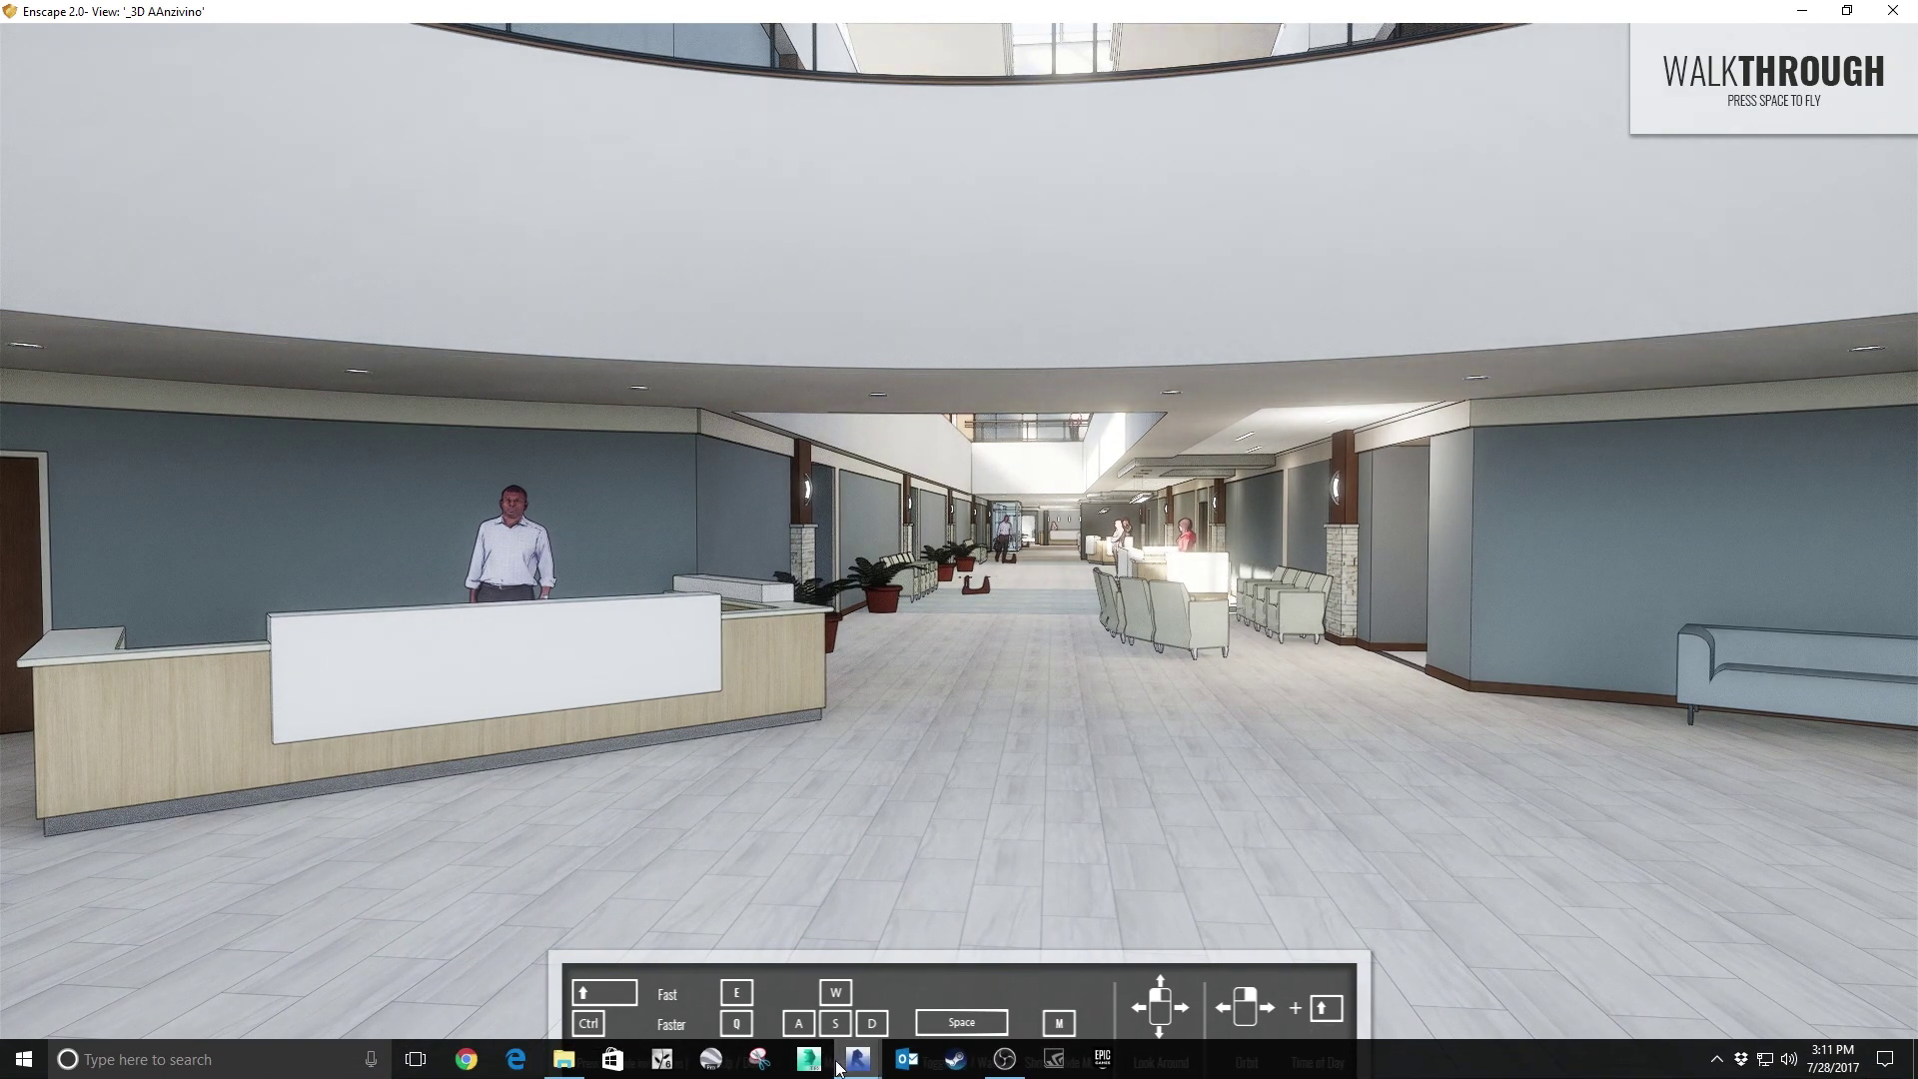
{"action": "mouse_move", "coordinate": [850, 1066]}
{"action": "left_click", "coordinate": [754, 960]}
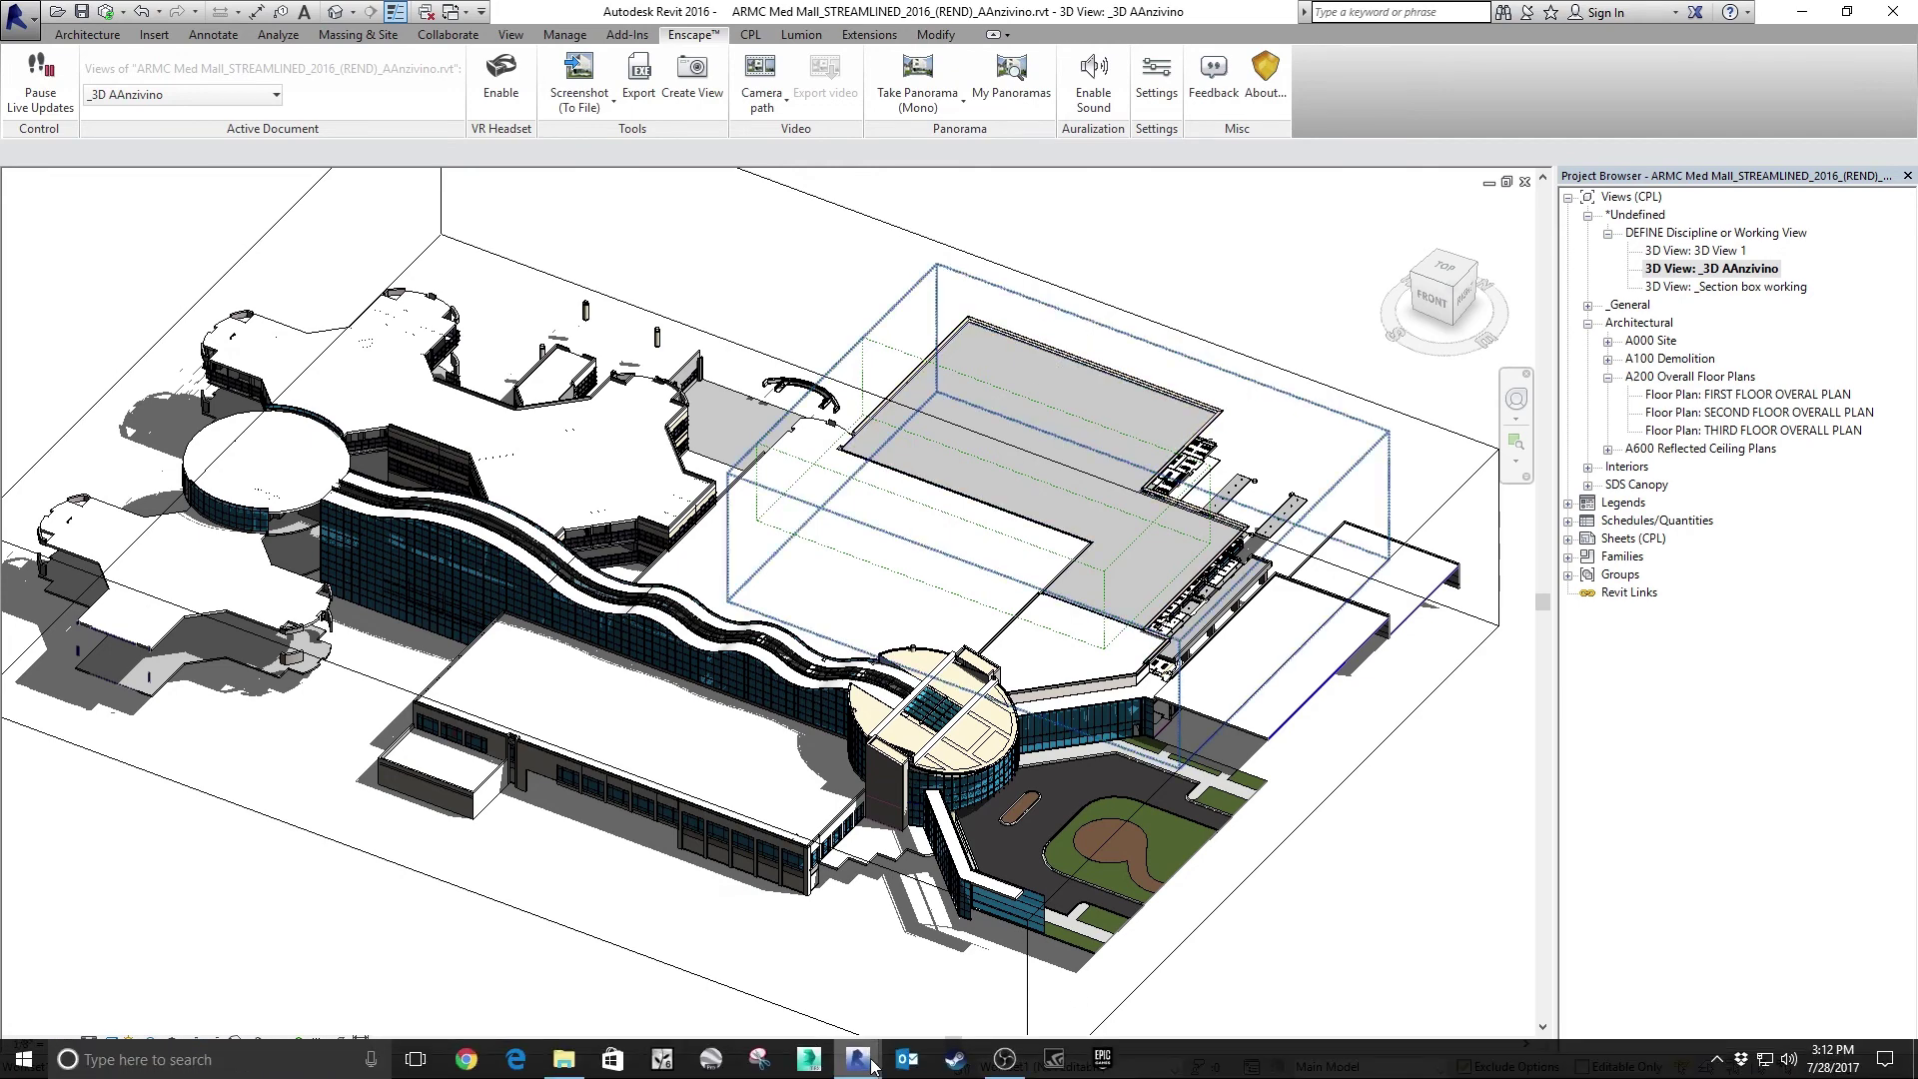
{"action": "mouse_move", "coordinate": [883, 1067]}
{"action": "mouse_move", "coordinate": [939, 977]}
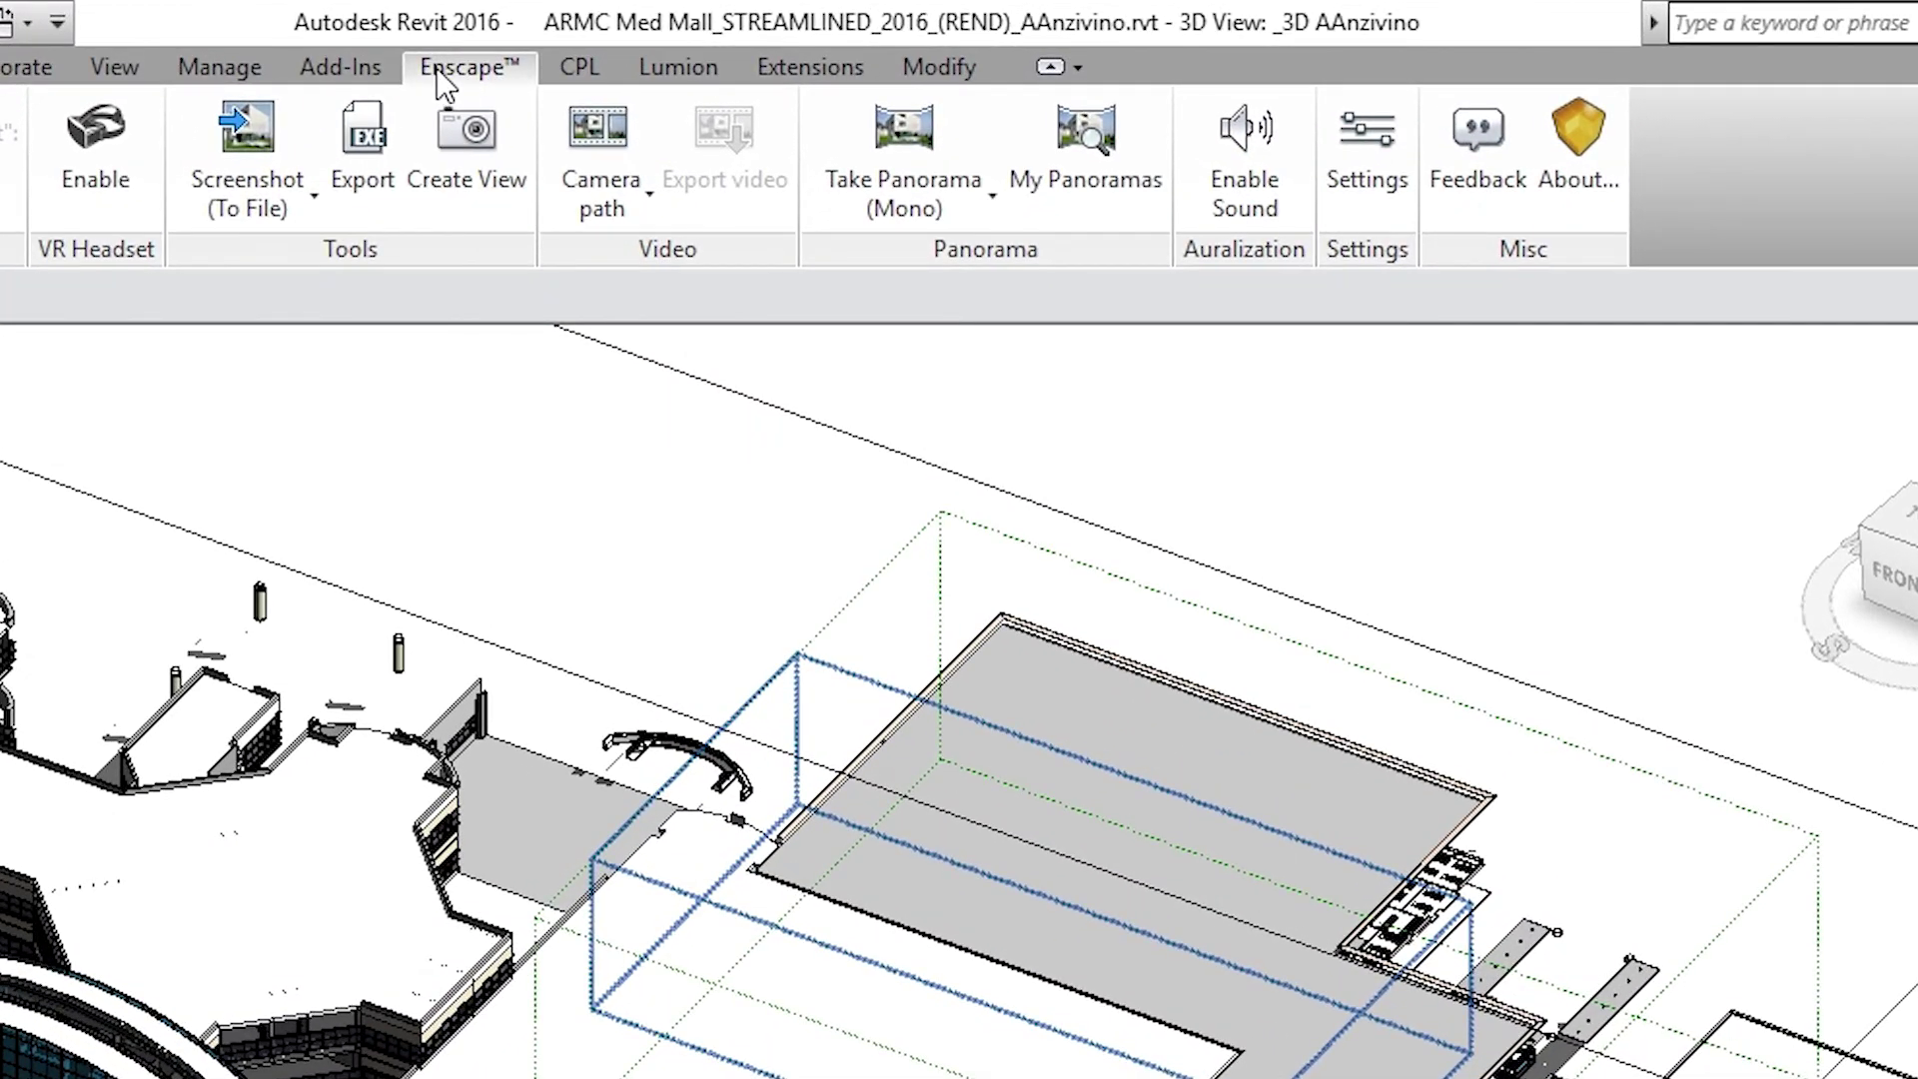
{"action": "left_click", "coordinate": [477, 188]}
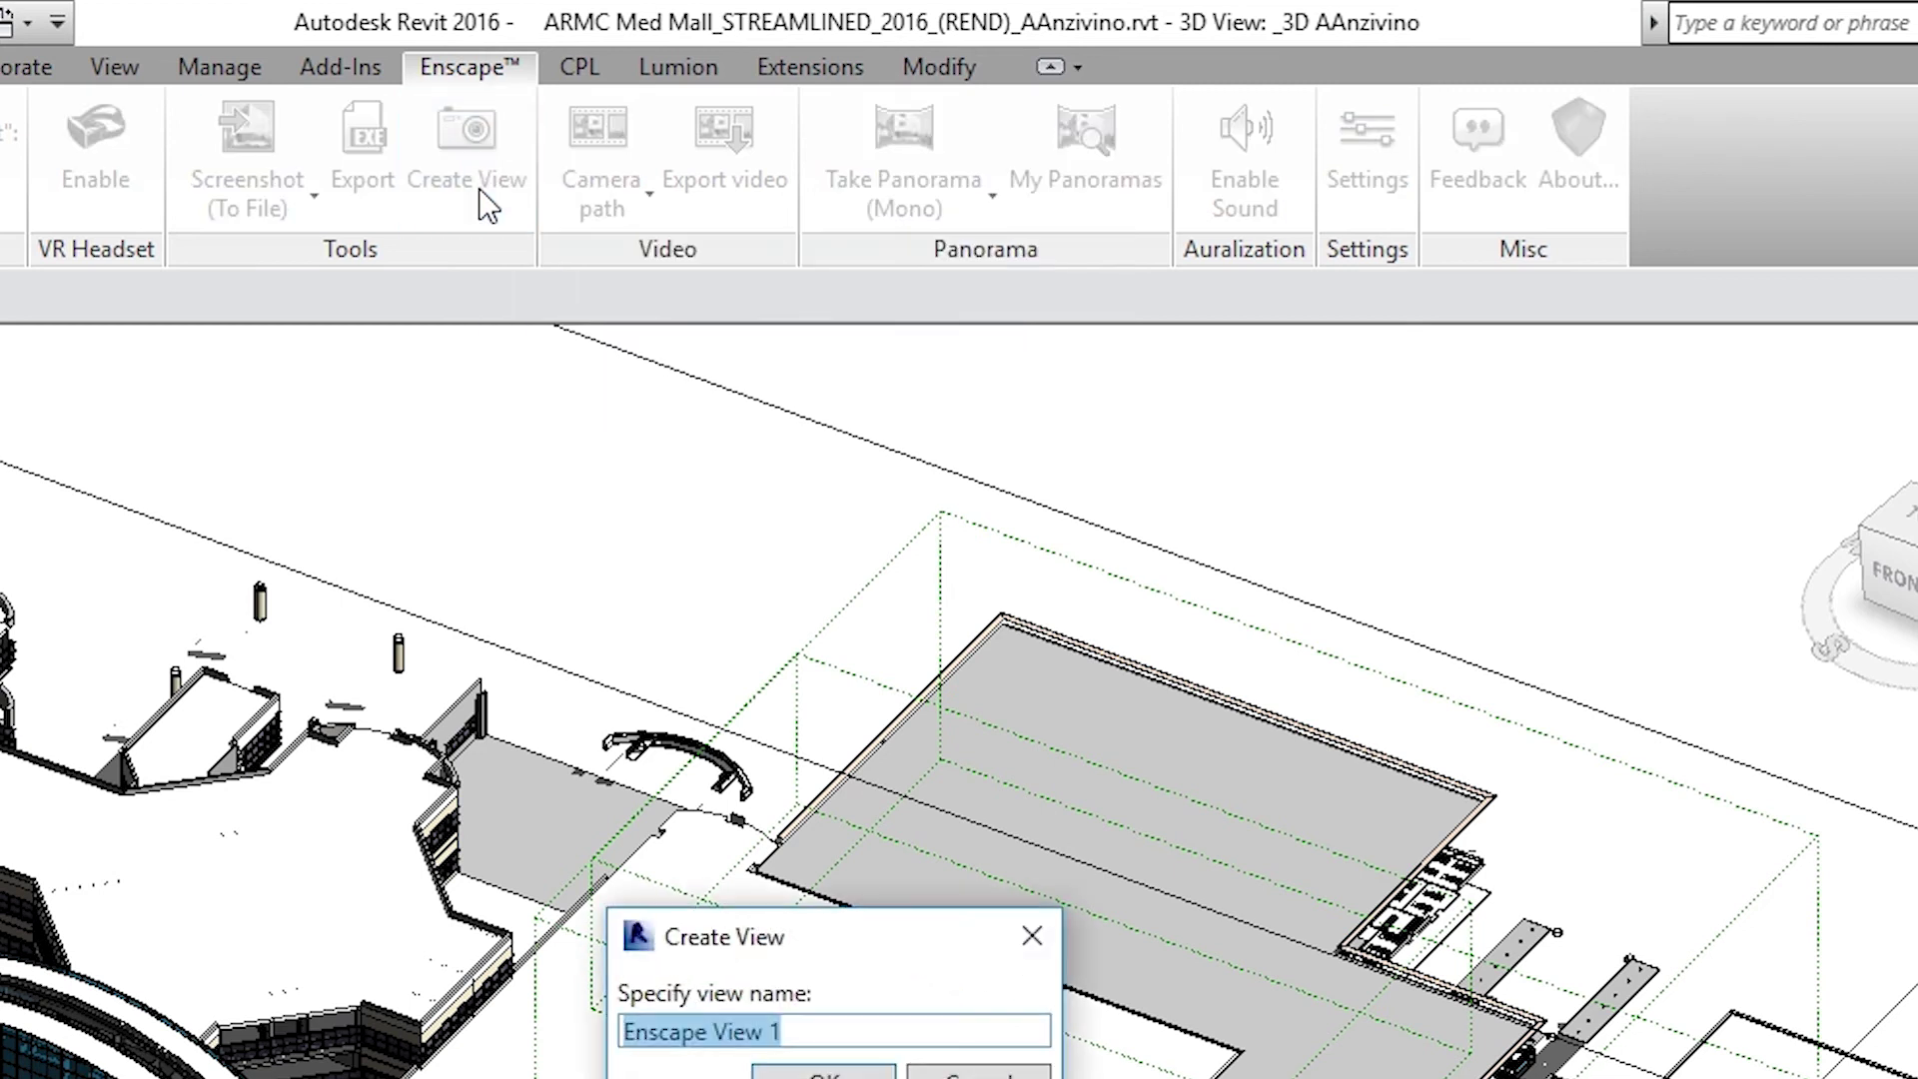
{"action": "left_click_drag", "start_coordinate": [802, 745], "coordinate": [785, 716]}
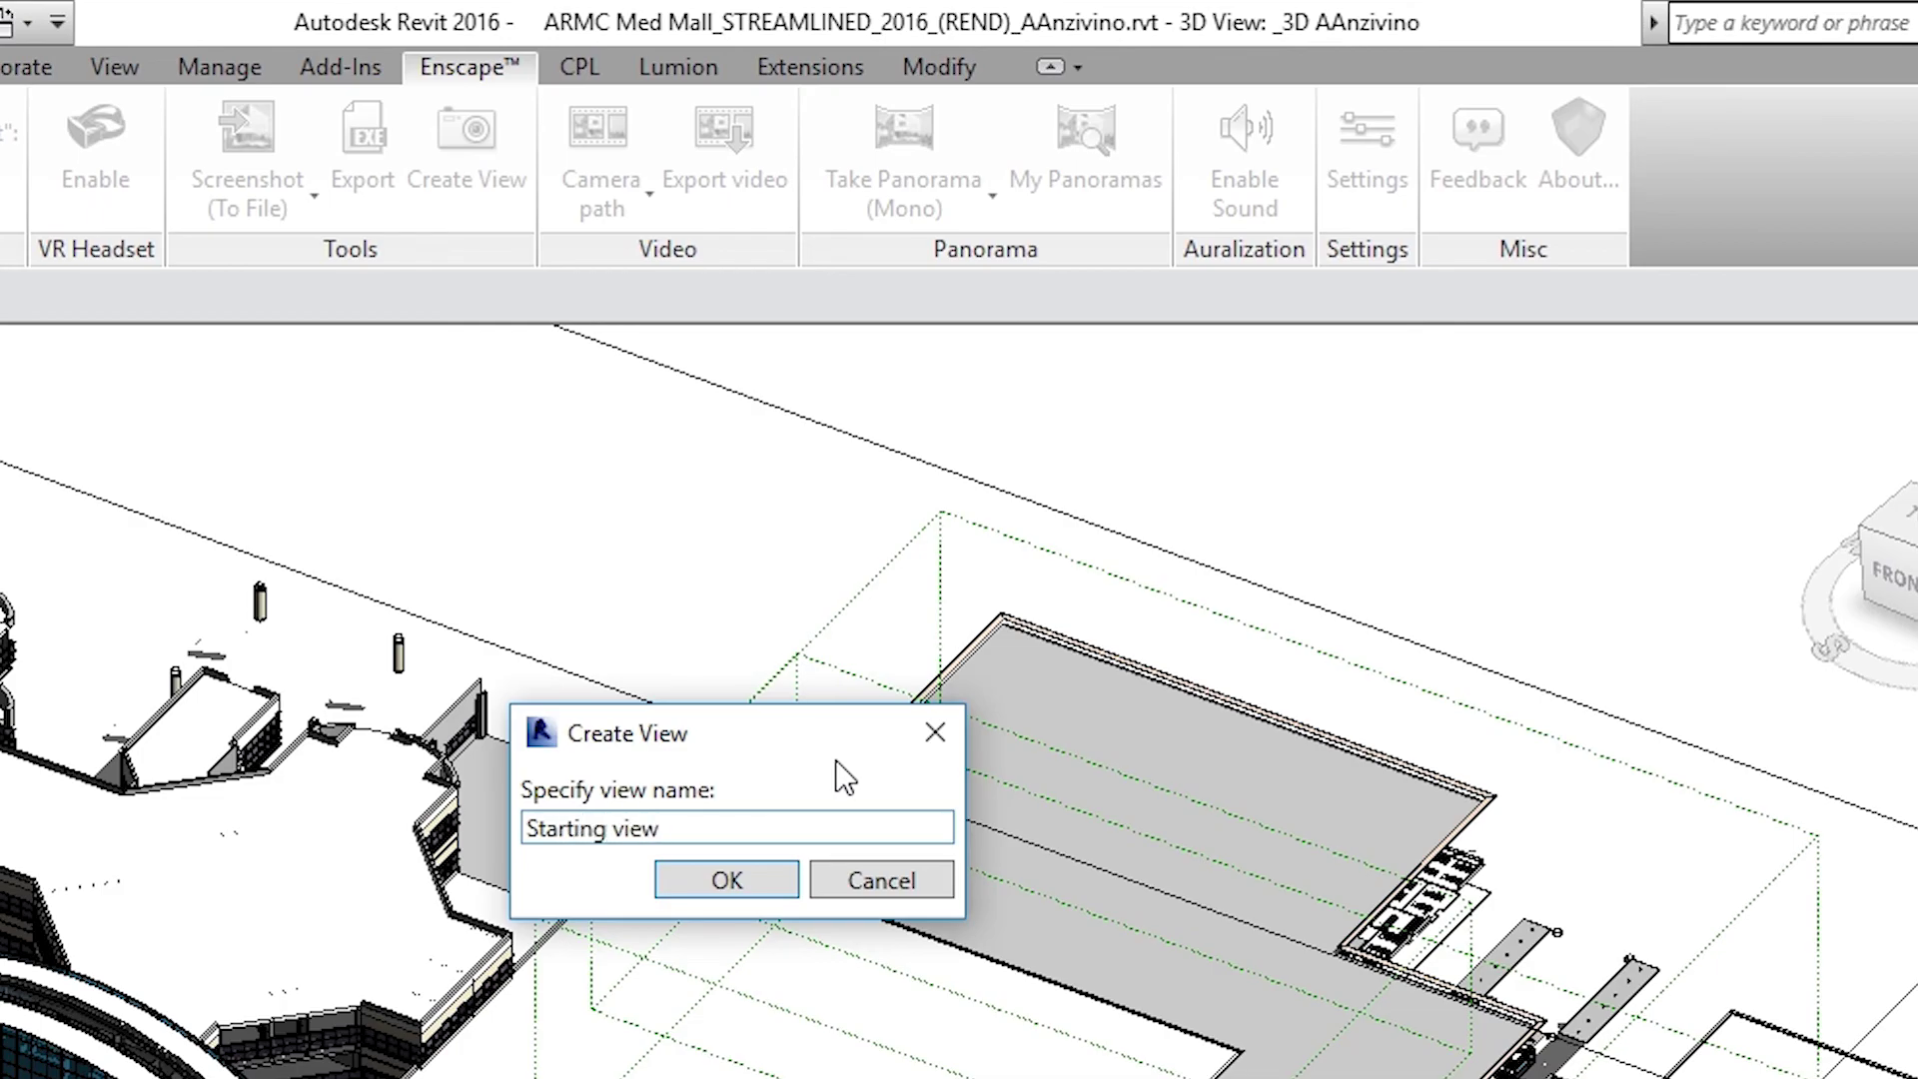
{"action": "left_click", "coordinate": [749, 873]}
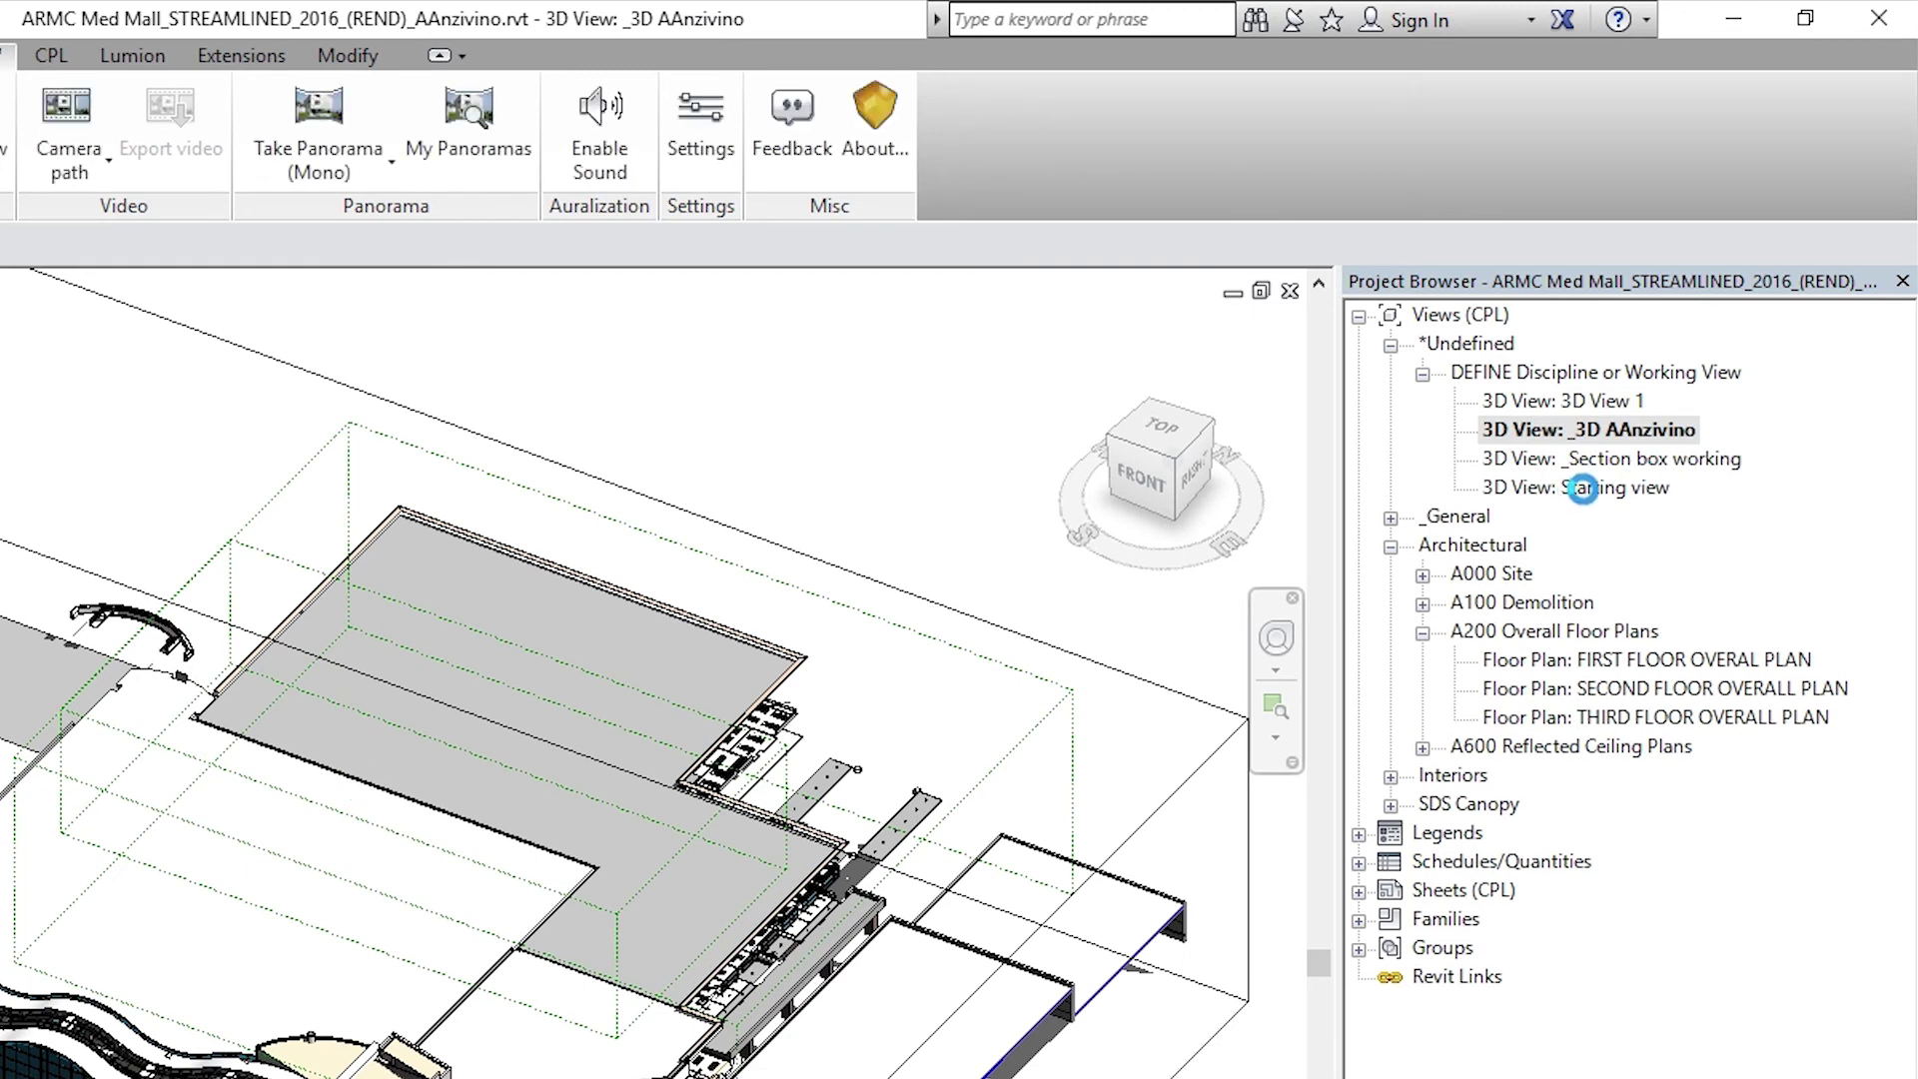
Select the Starting view among the project's 3D views and close the Enscape rendering window.
{"action": "left_click", "coordinate": [1599, 490]}
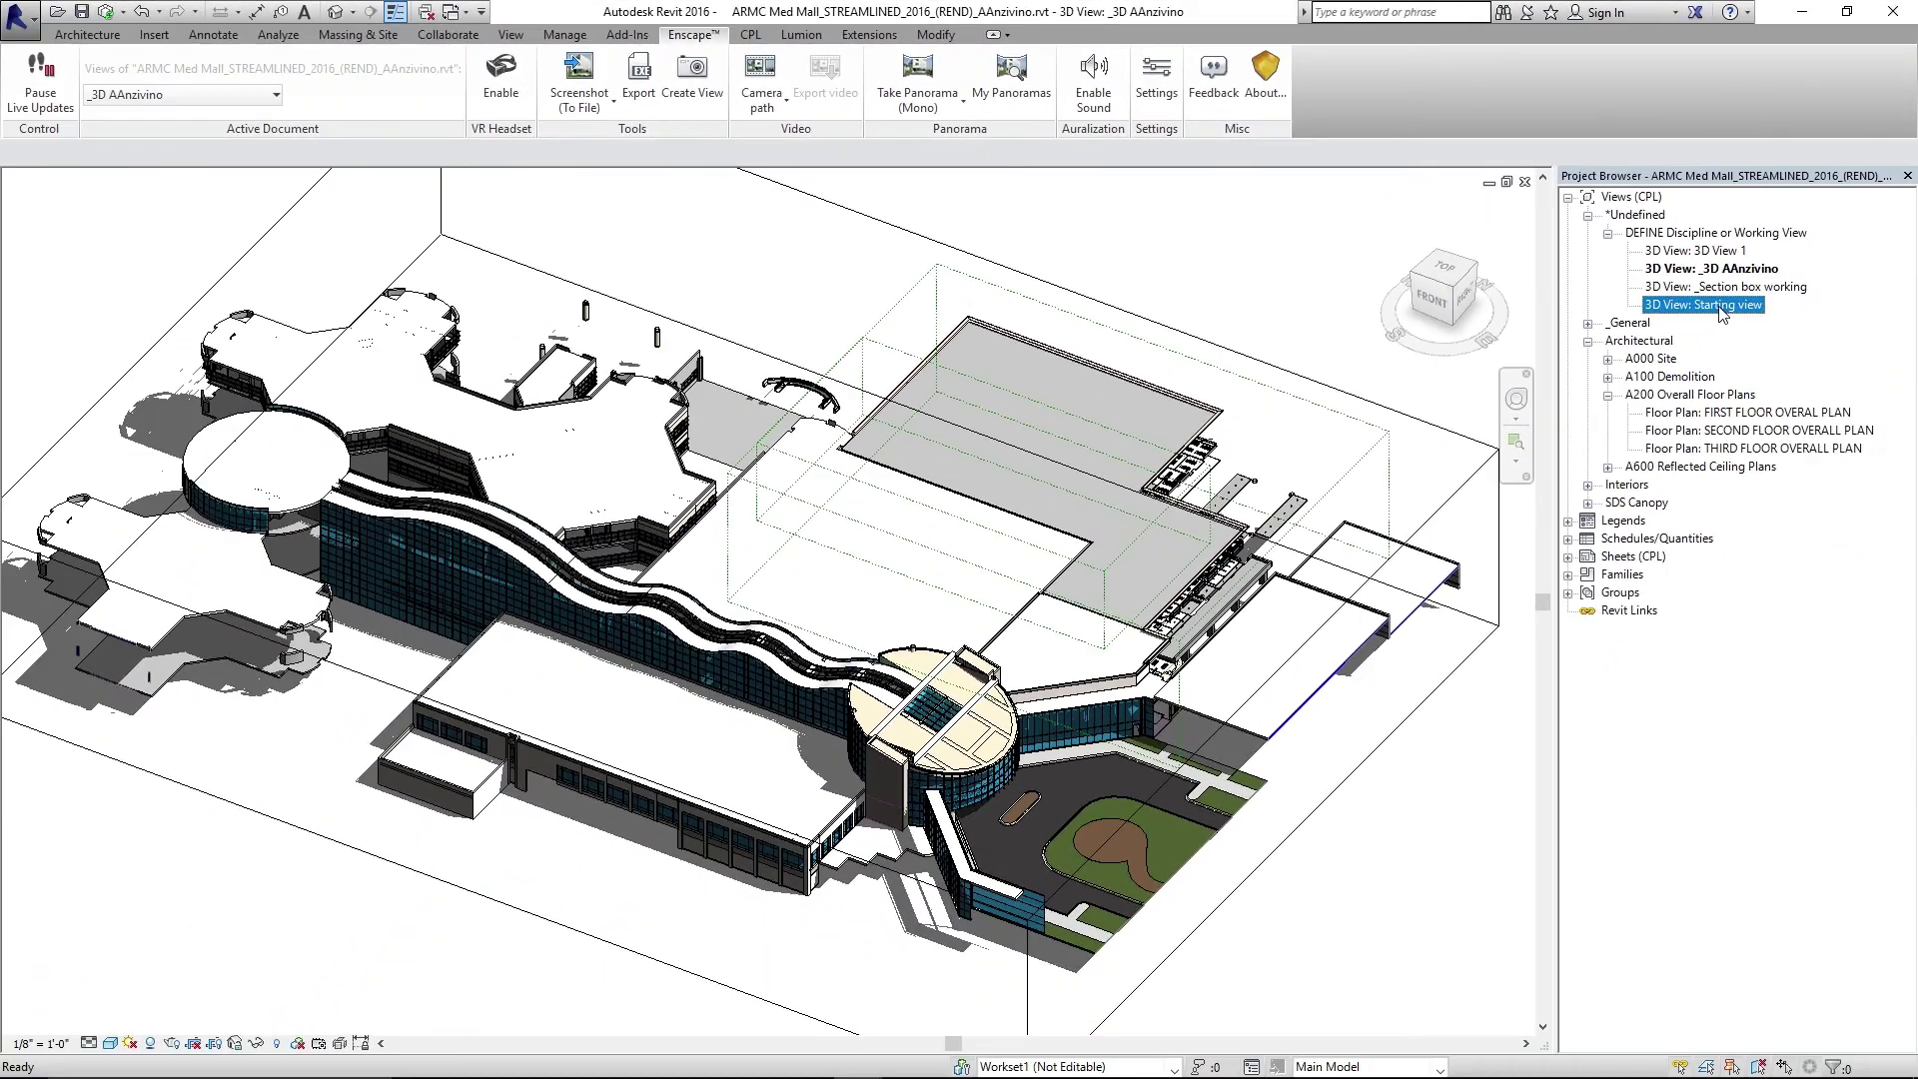
{"action": "left_click", "coordinate": [835, 497]}
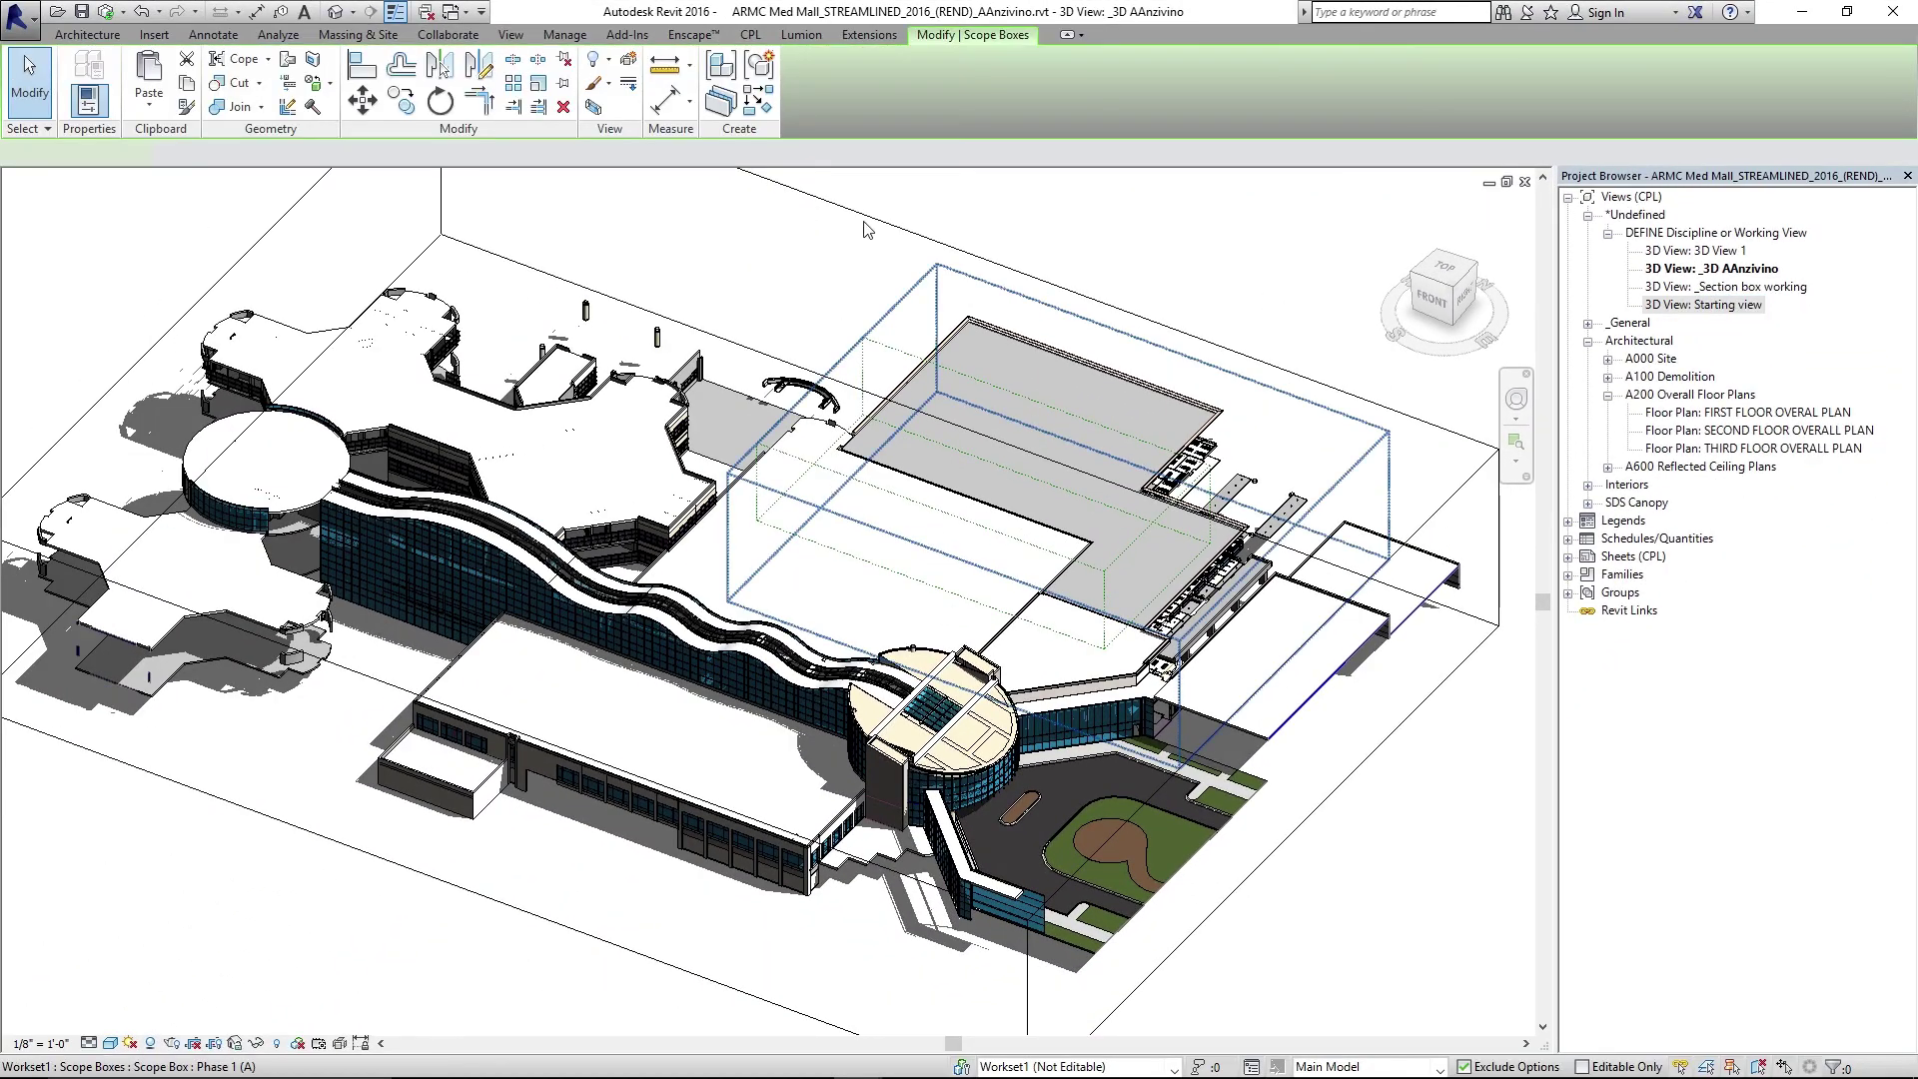
{"action": "mouse_move", "coordinate": [849, 1061]}
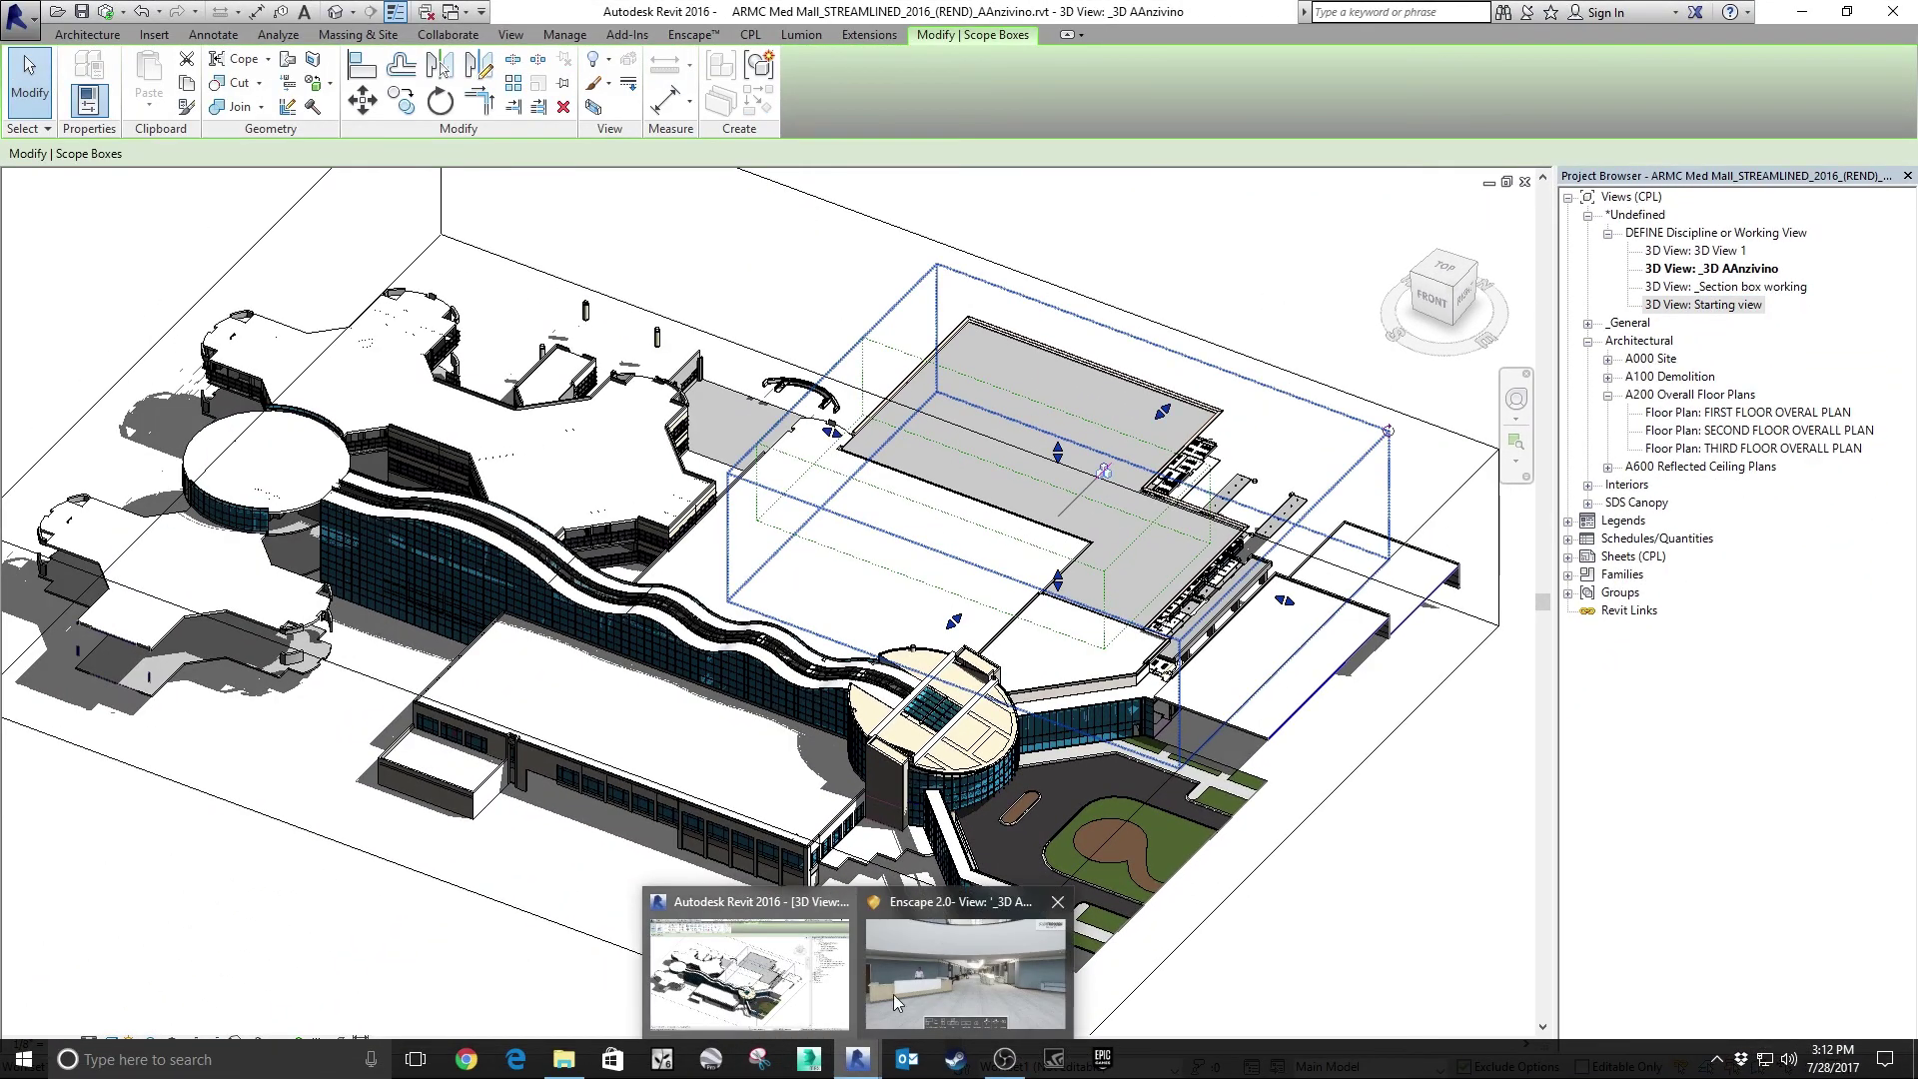
{"action": "left_click", "coordinate": [893, 994]}
{"action": "left_click", "coordinate": [1893, 10]}
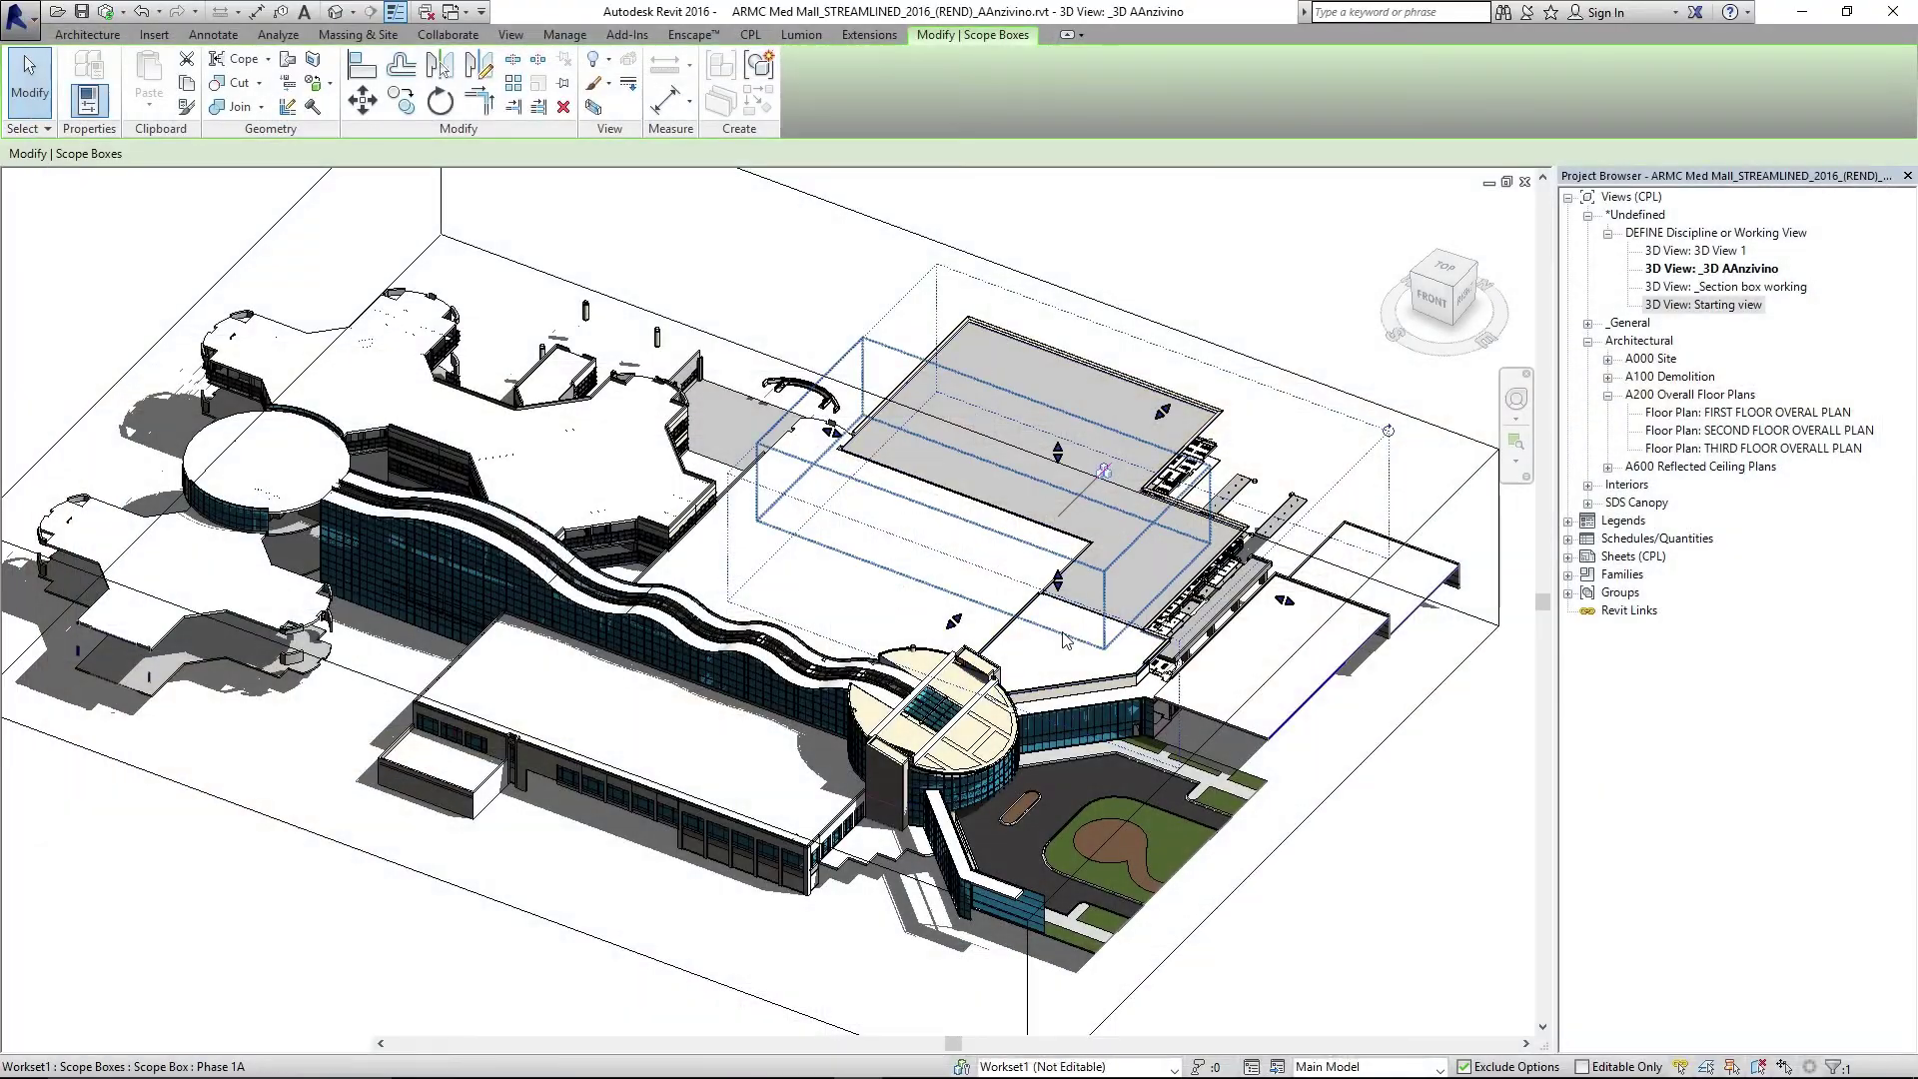
Set Starting view as the active Enscape view and launch the rendering from it.
{"action": "left_click", "coordinate": [1721, 305]}
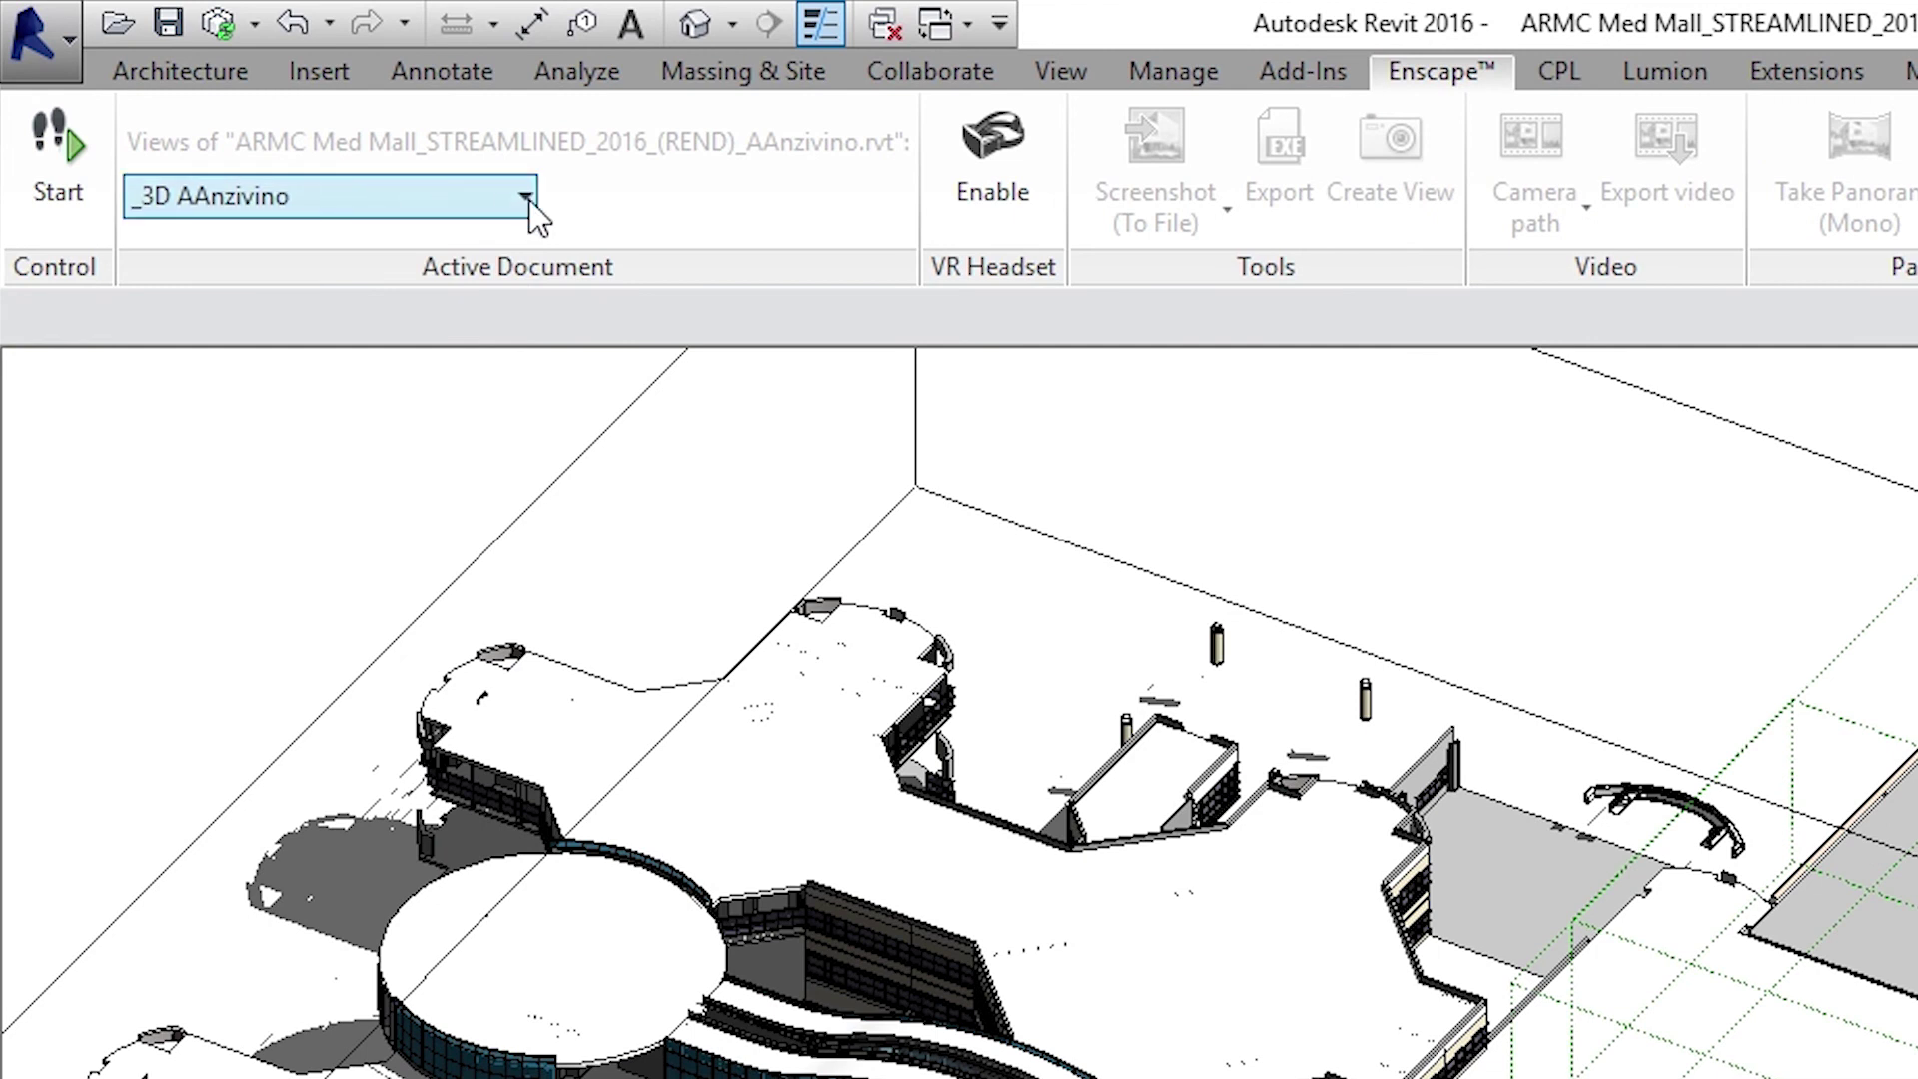
{"action": "left_click", "coordinate": [527, 199]}
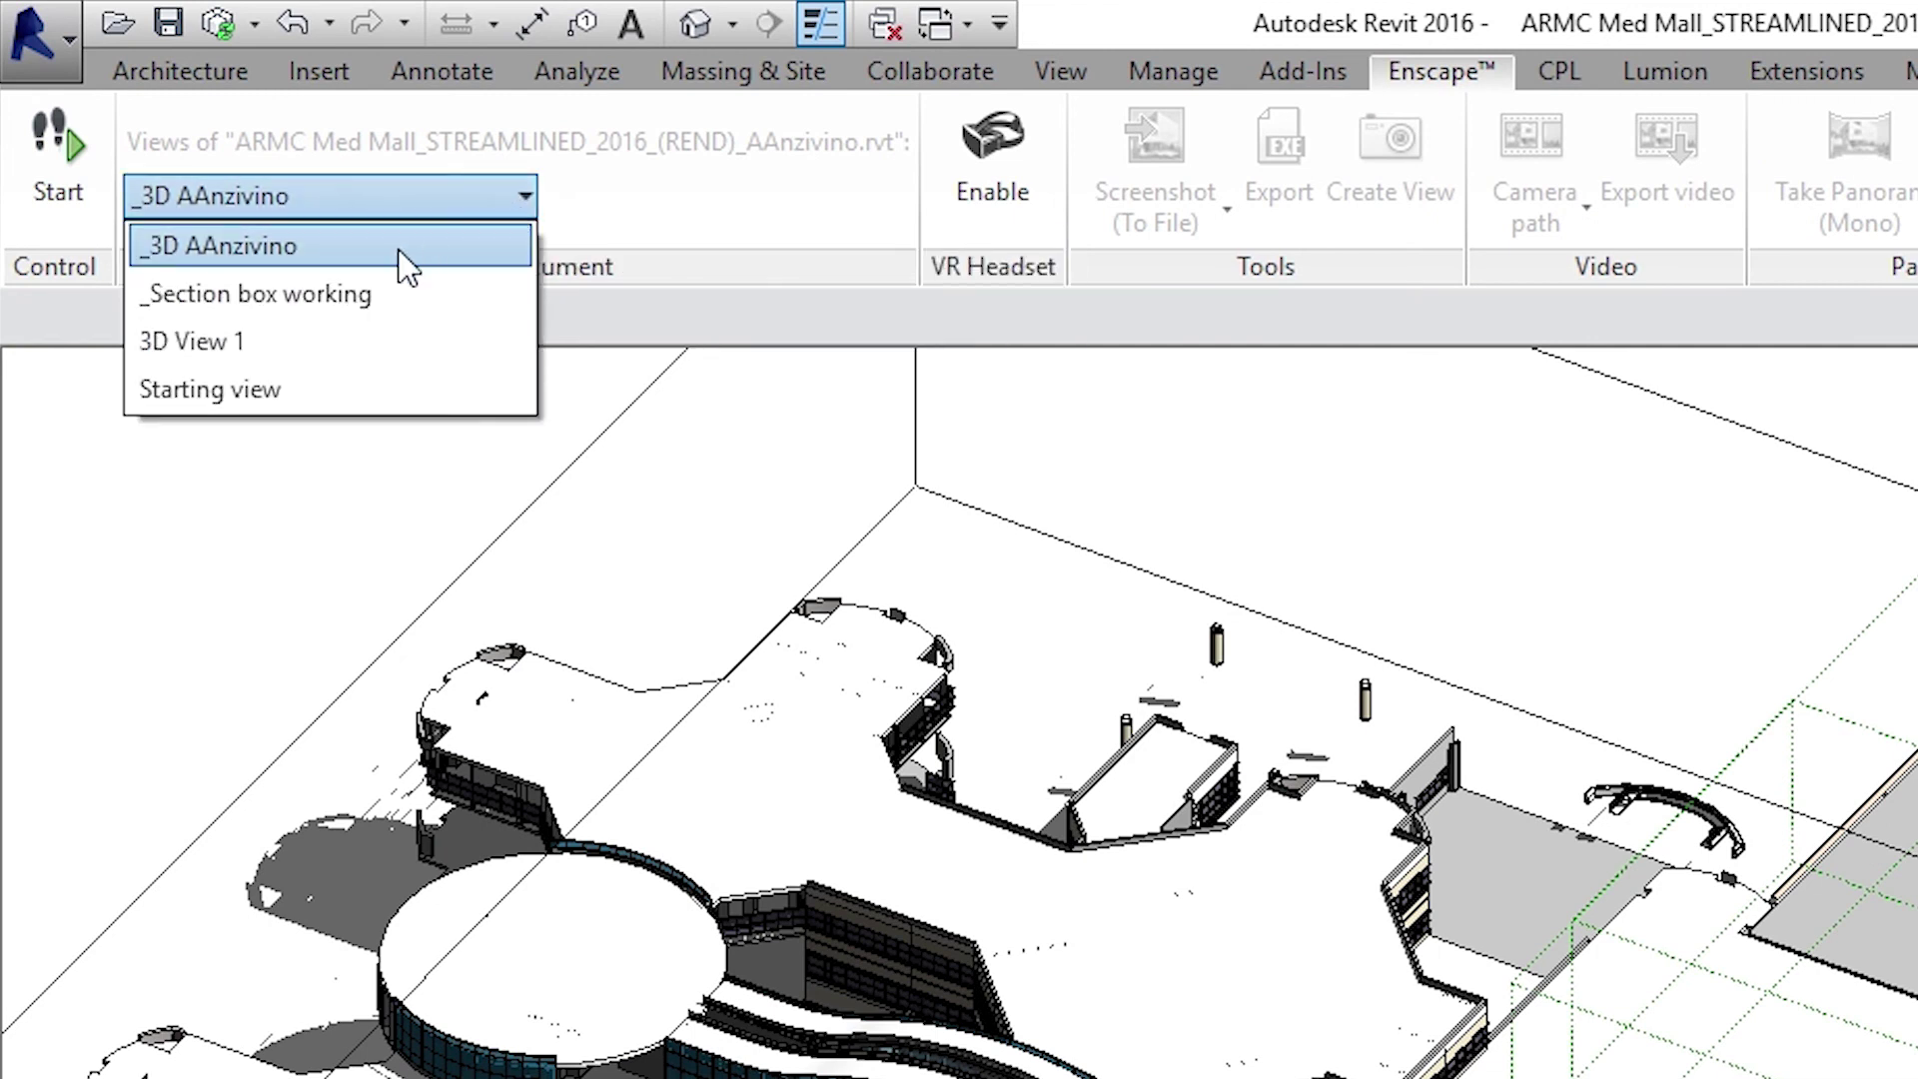
{"action": "left_click", "coordinate": [355, 390]}
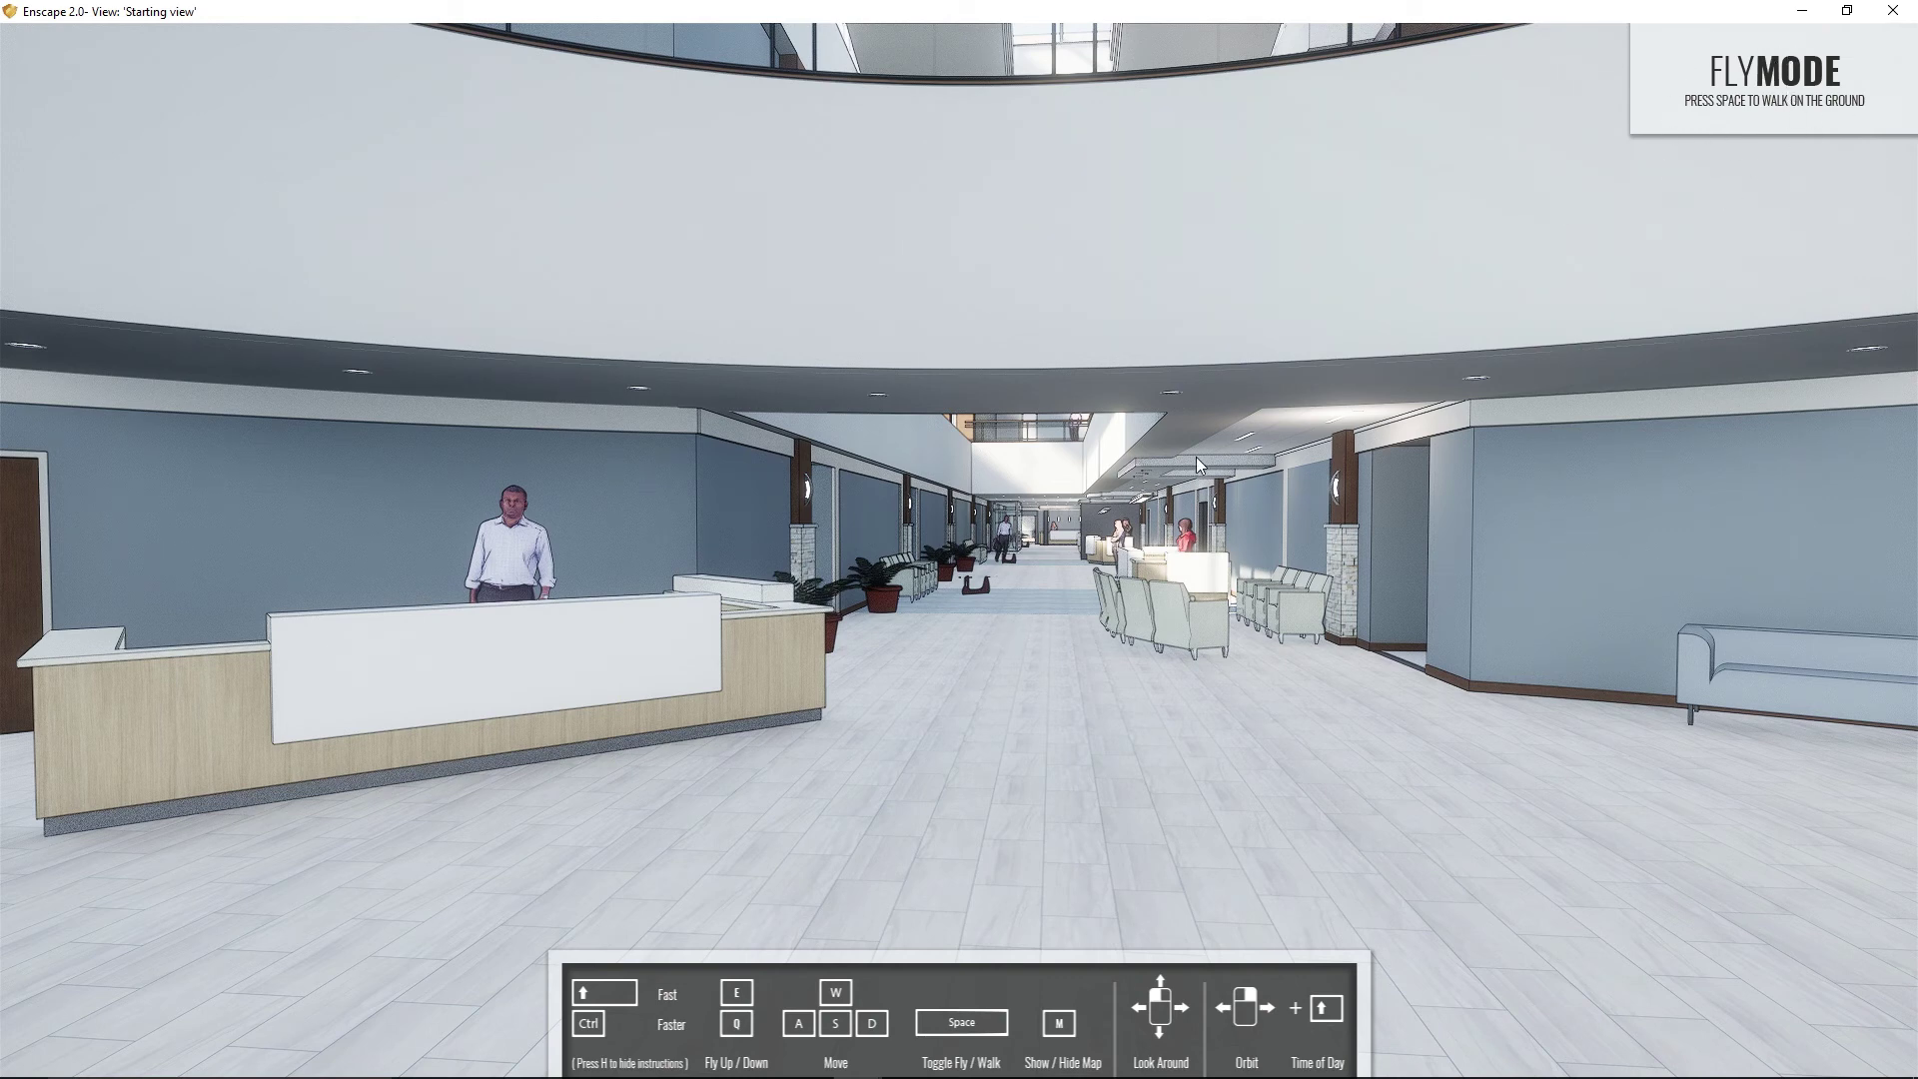
Hide the navigation instructions and mode indicator in the Enscape window.
{"action": "key", "text": "h"}
{"action": "key", "text": "h"}
{"action": "key", "text": "h"}
{"action": "key", "text": "h"}
{"action": "key", "text": "h"}
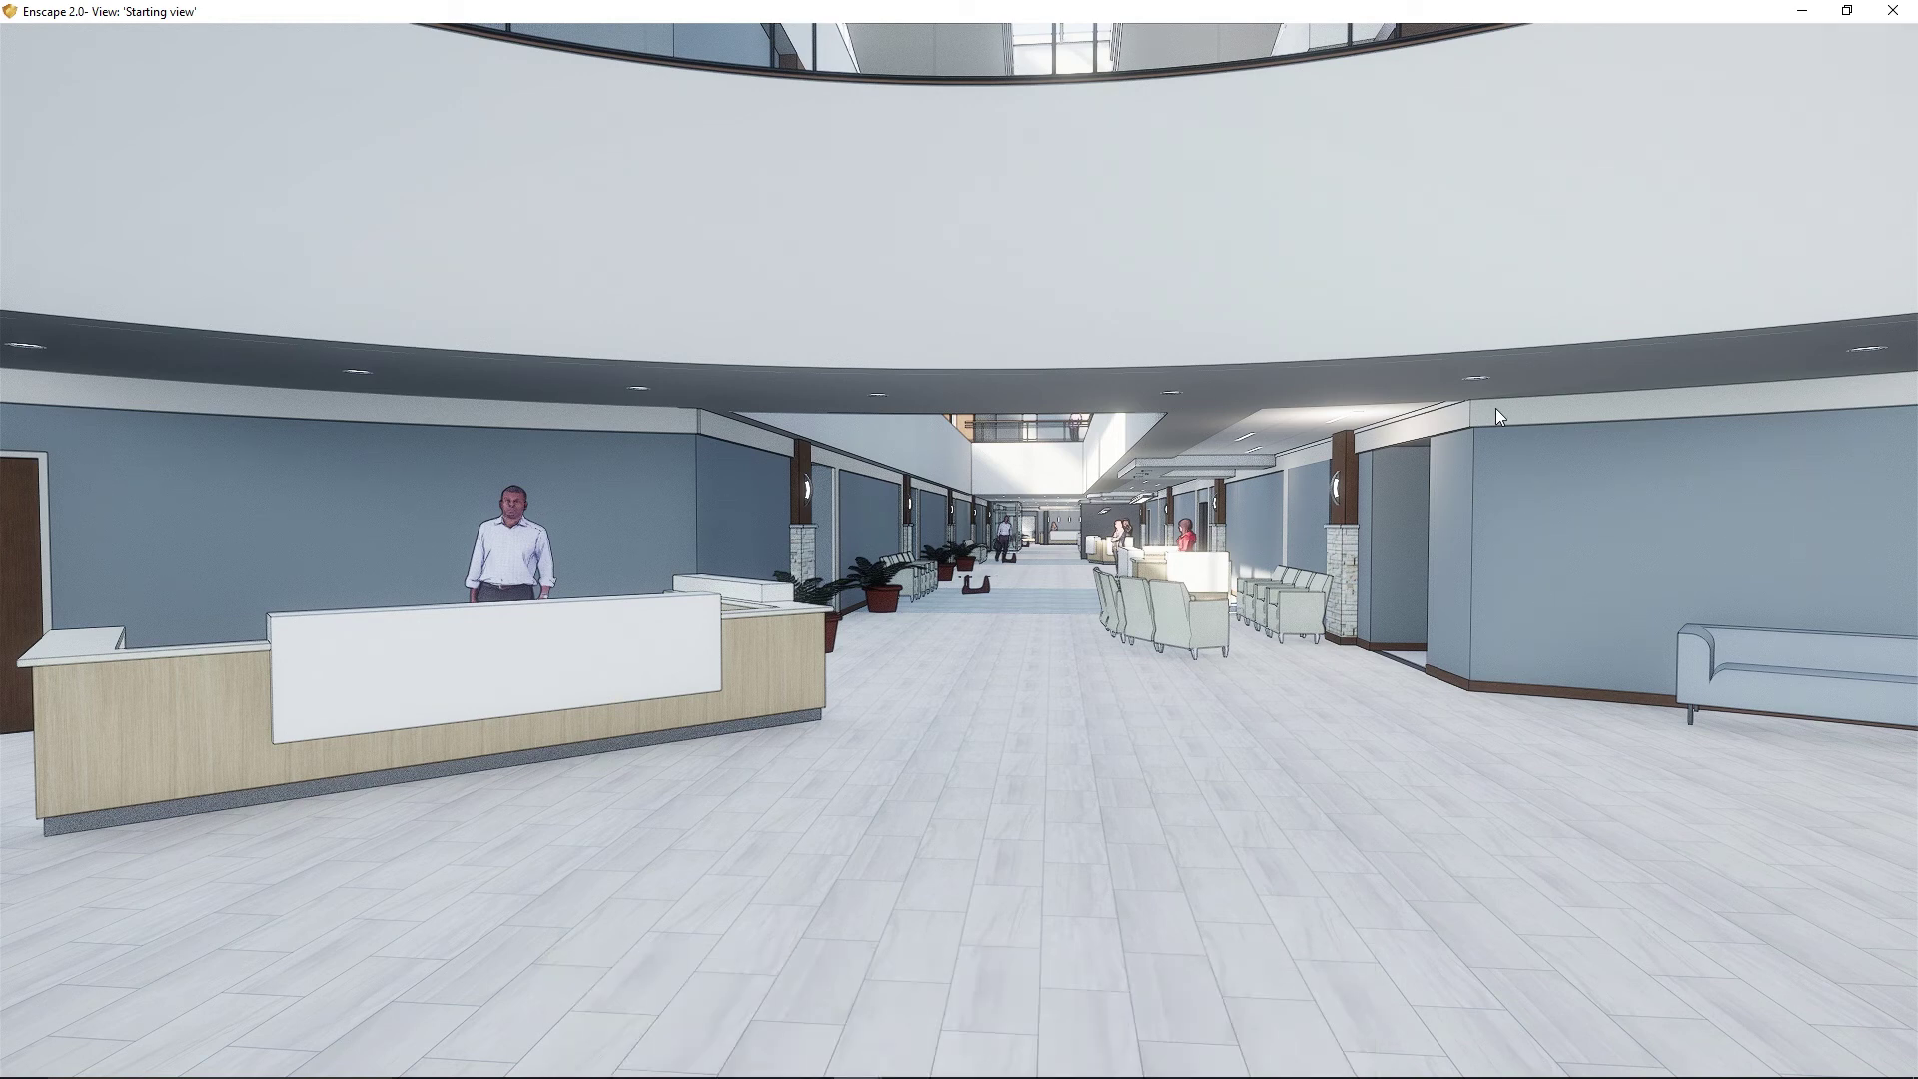
{"action": "left_click_drag", "start_coordinate": [1076, 670], "coordinate": [1369, 539]}
{"action": "key", "text": "w"}
{"action": "key", "text": "w"}
{"action": "key", "text": "d"}
{"action": "left_click_drag", "start_coordinate": [1224, 689], "coordinate": [1019, 724]}
{"action": "key", "text": "s"}
{"action": "left_click_drag", "start_coordinate": [1299, 719], "coordinate": [1429, 661]}
{"action": "right_click_drag", "start_coordinate": [1379, 663], "coordinate": [1369, 683]}
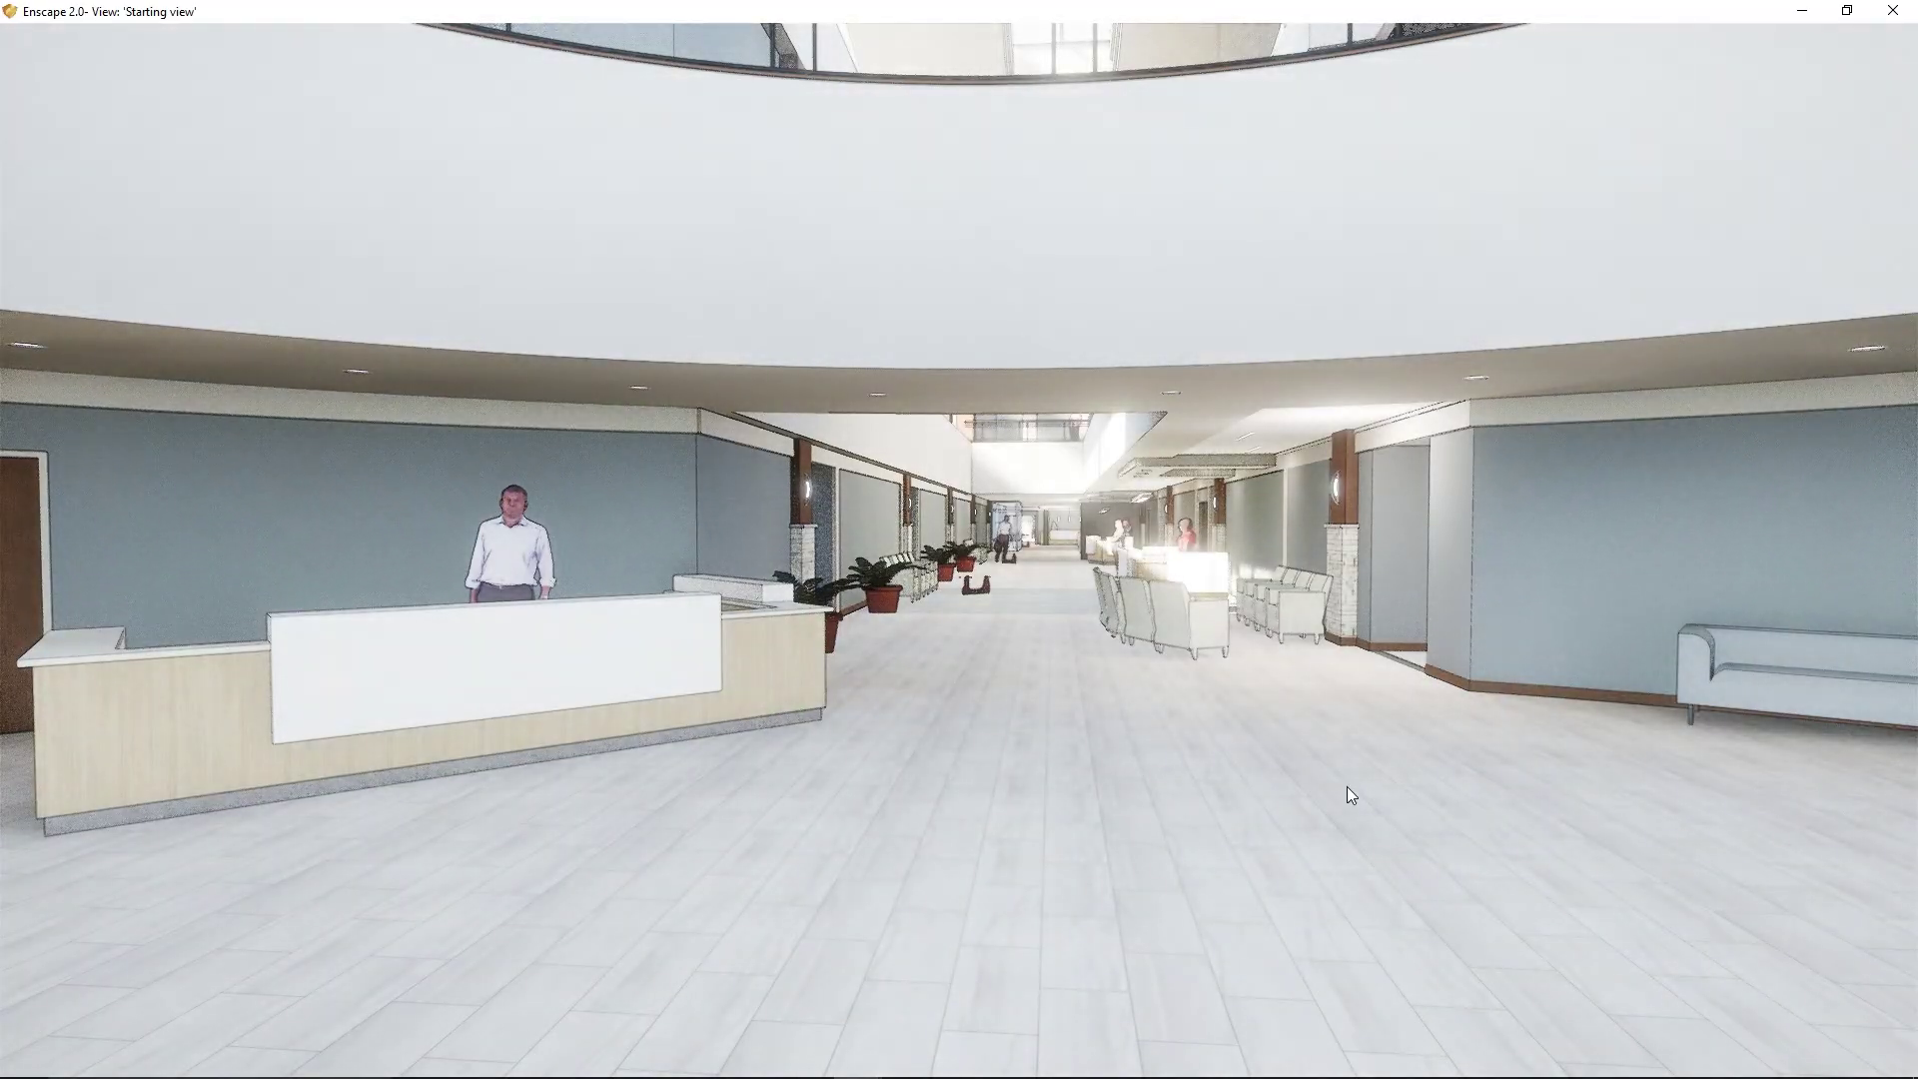
{"action": "key", "text": "w"}
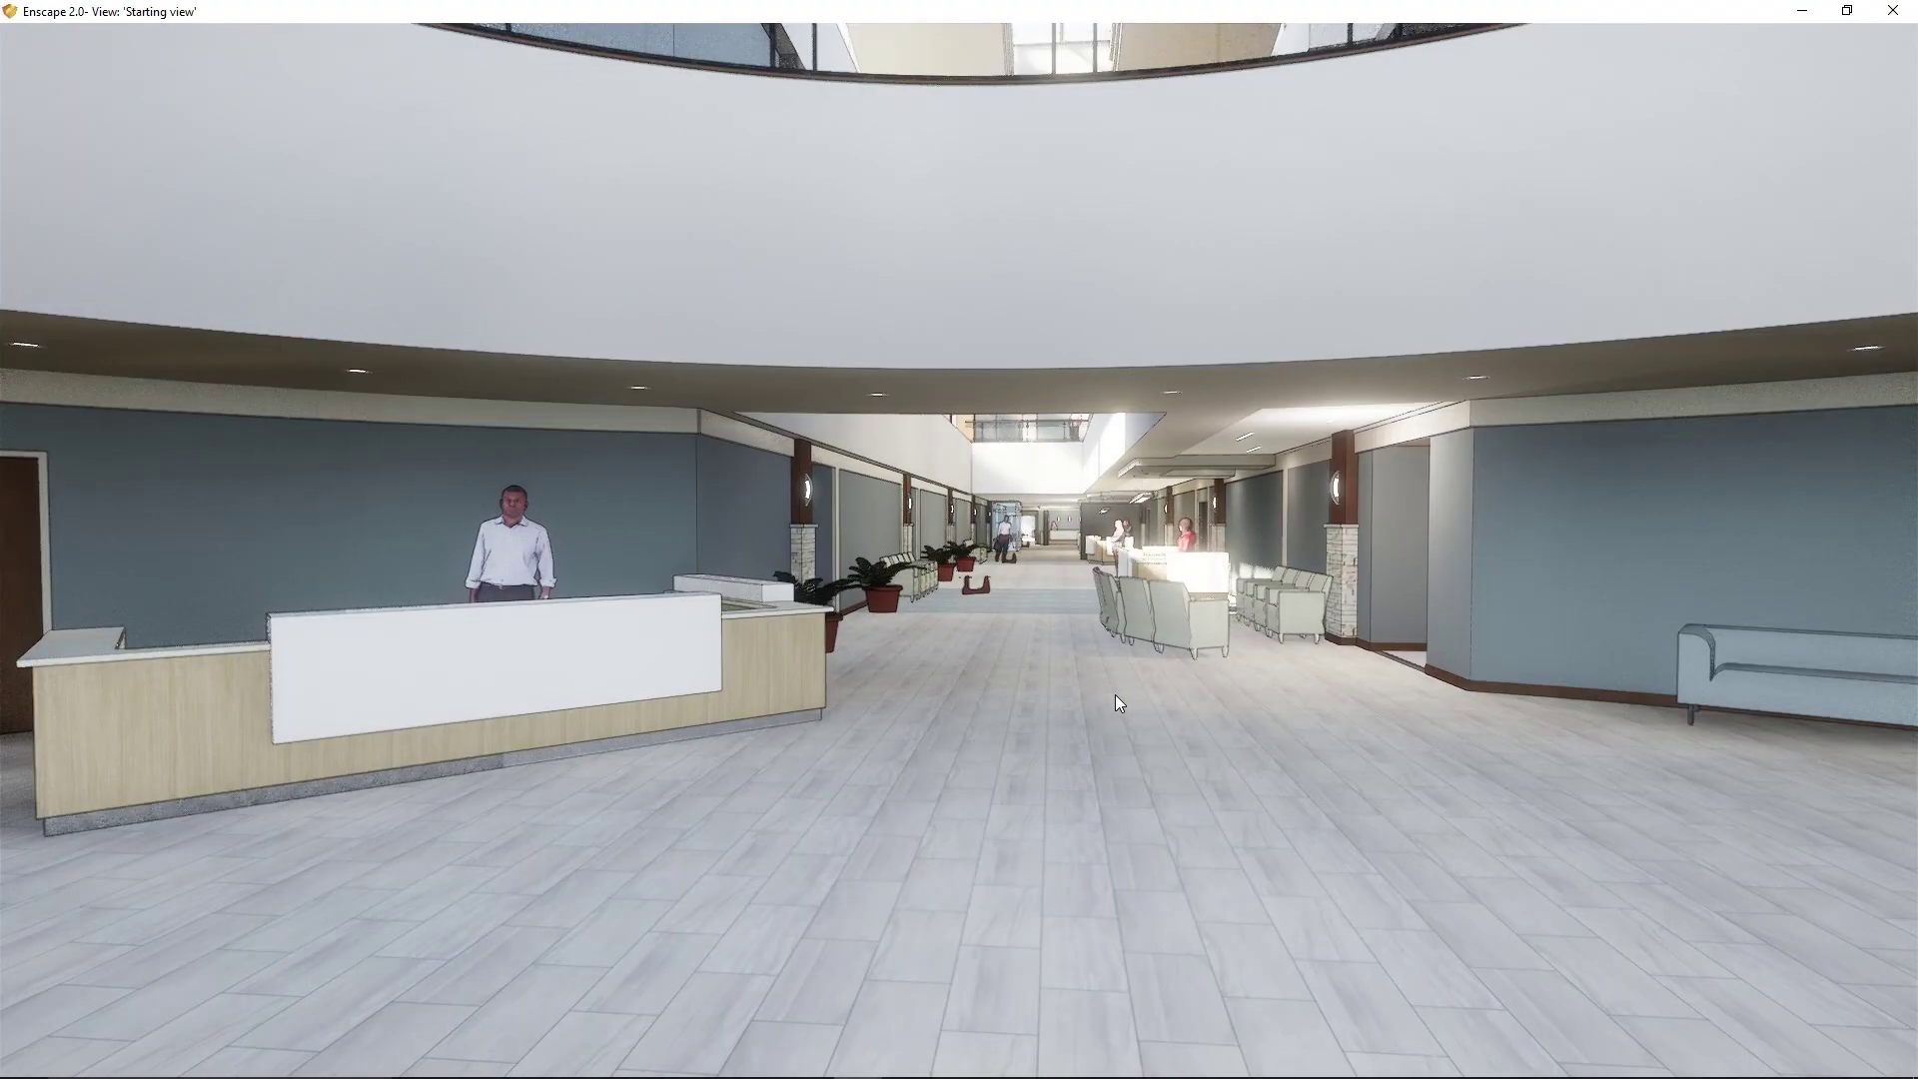
{"action": "key", "text": "w"}
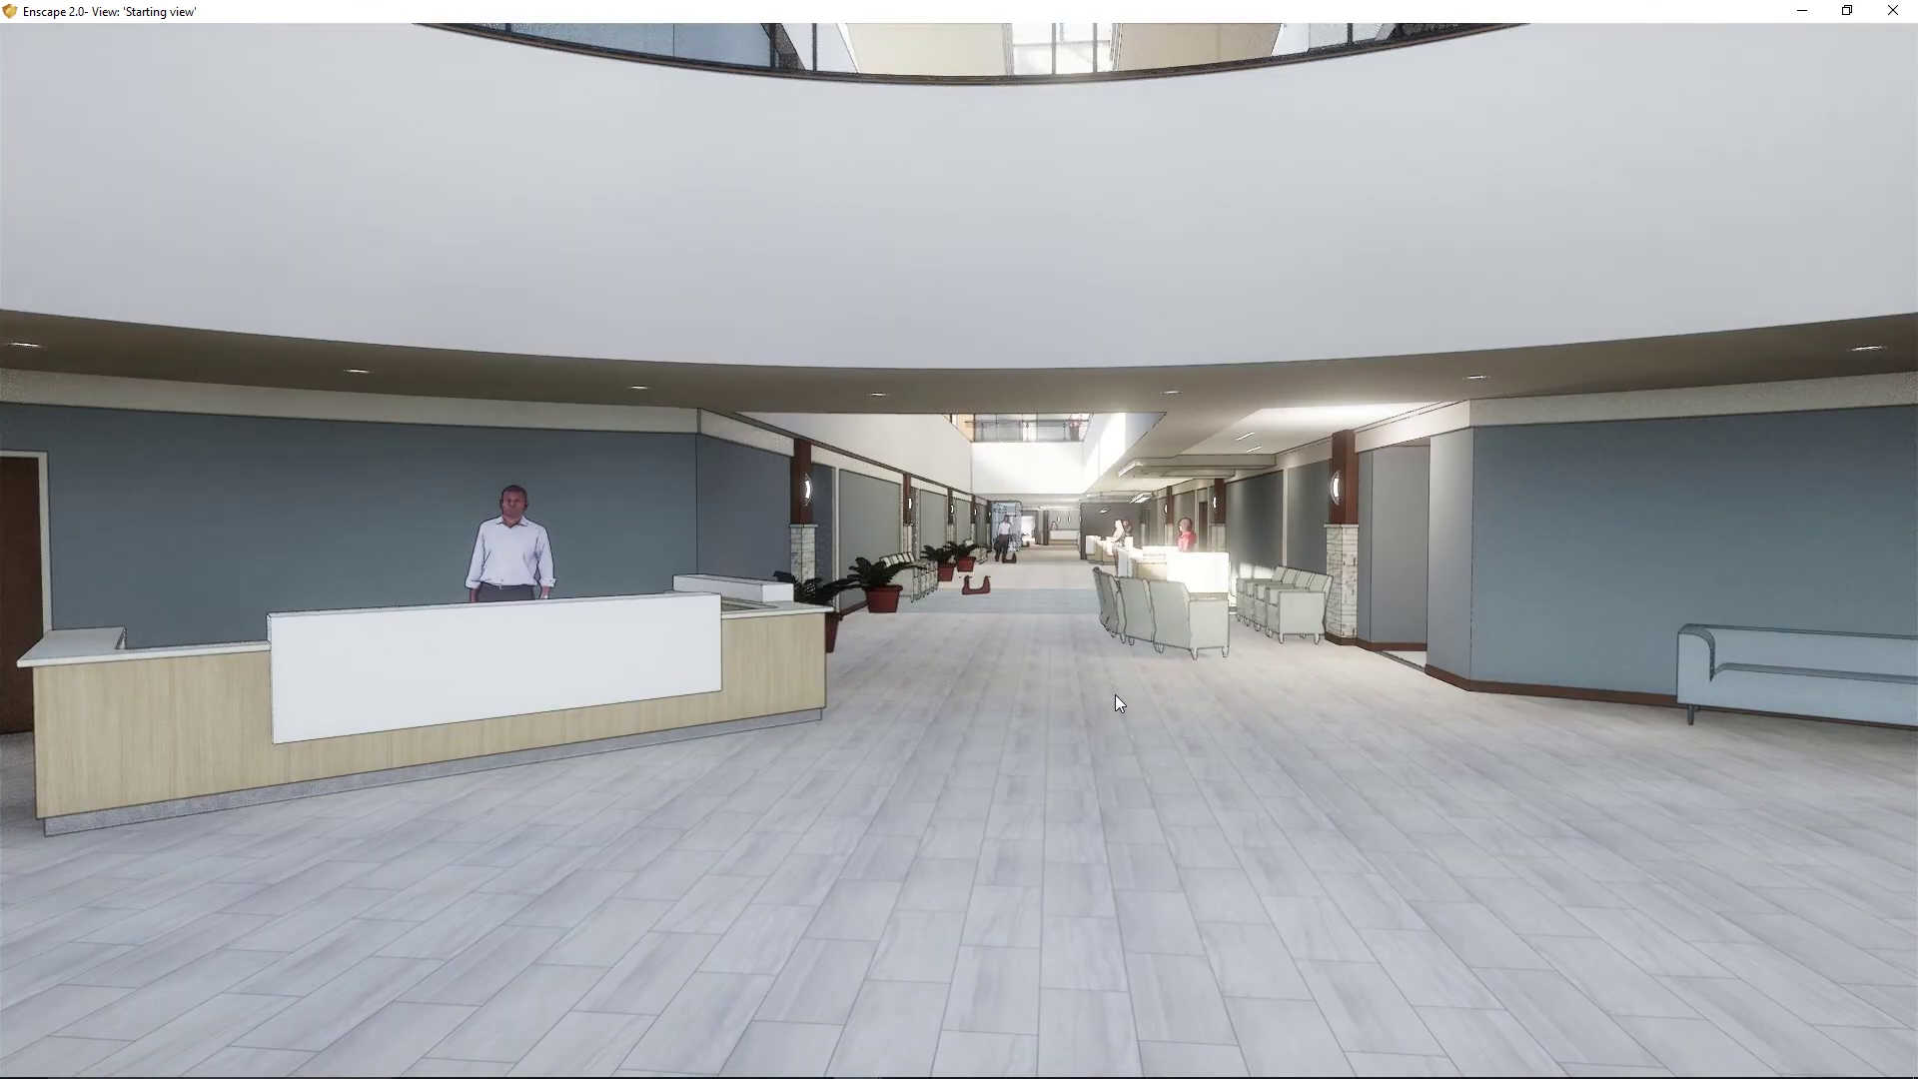
Switch to walk mode and walk past the front reception desk into the ground-floor corridor.
{"action": "left_click_drag", "start_coordinate": [1035, 722], "coordinate": [1151, 721]}
{"action": "key", "text": "space"}
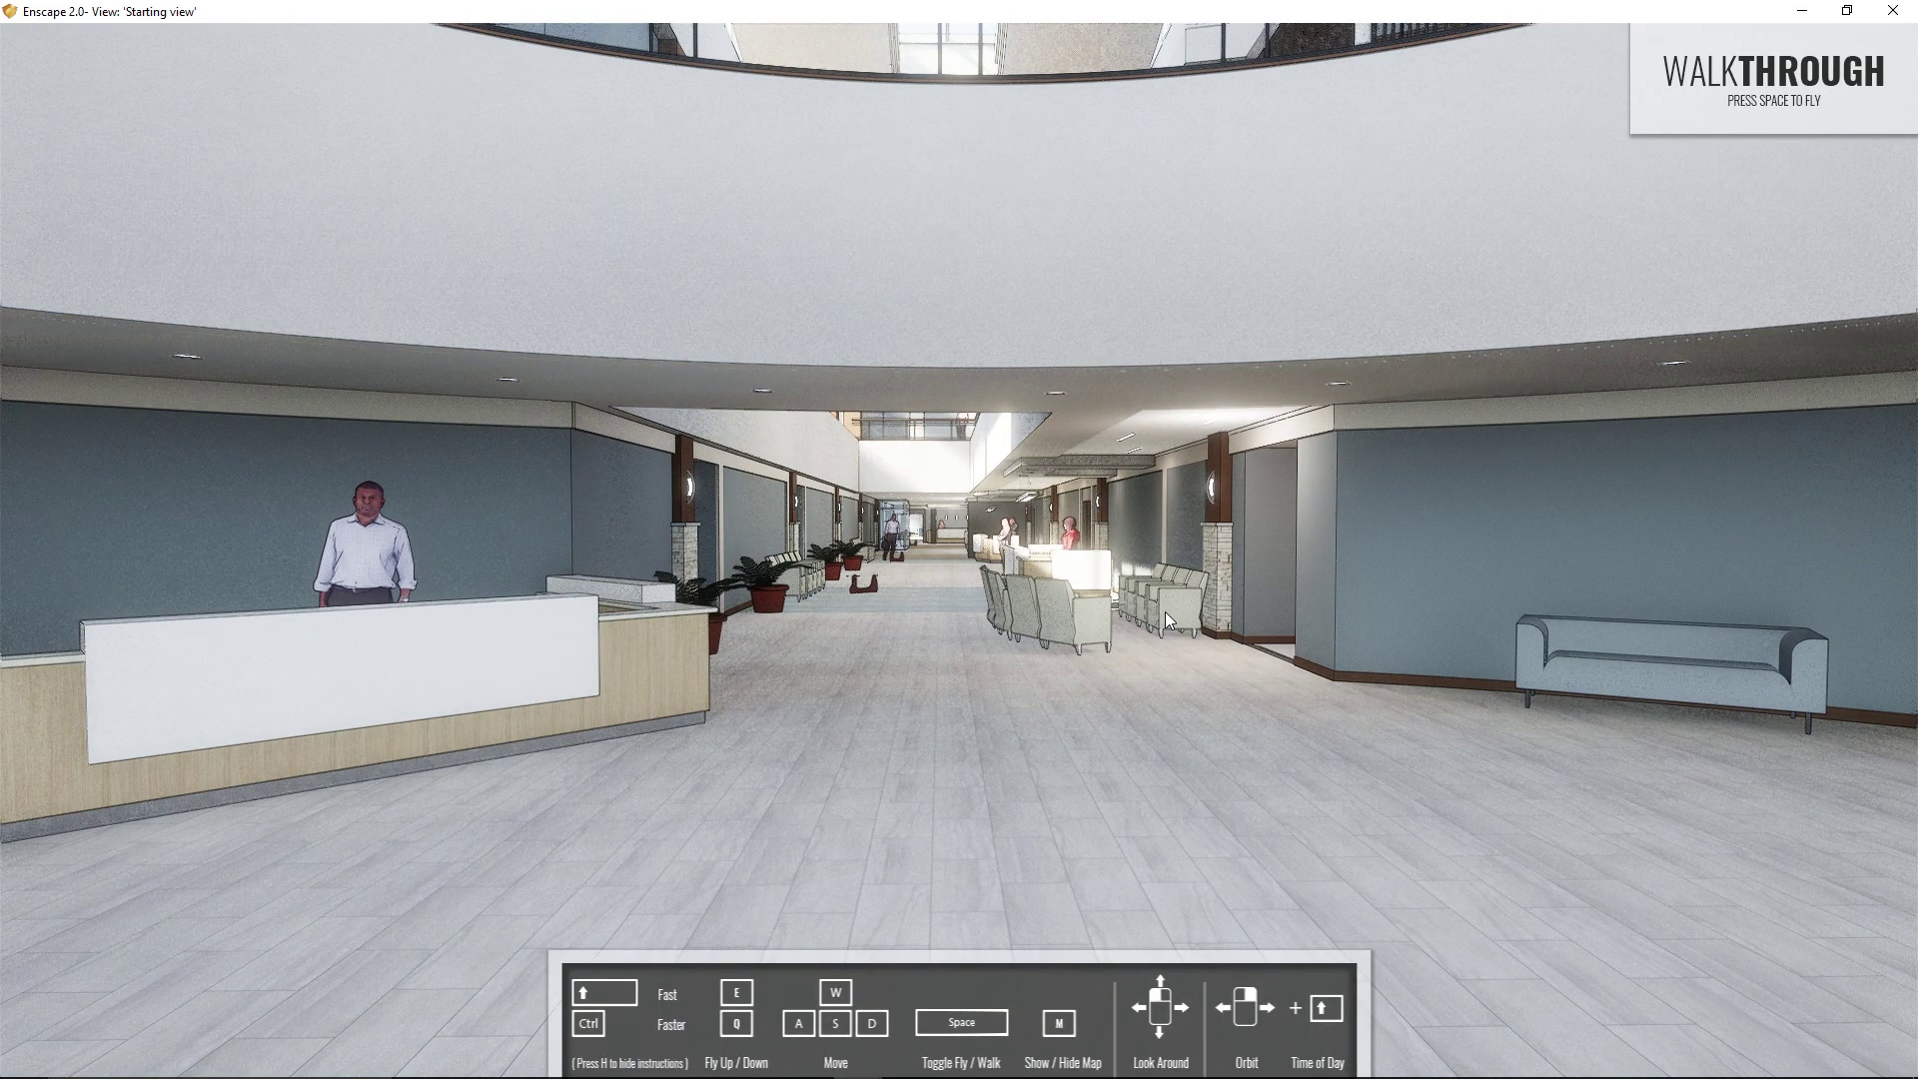
{"action": "key", "text": "w"}
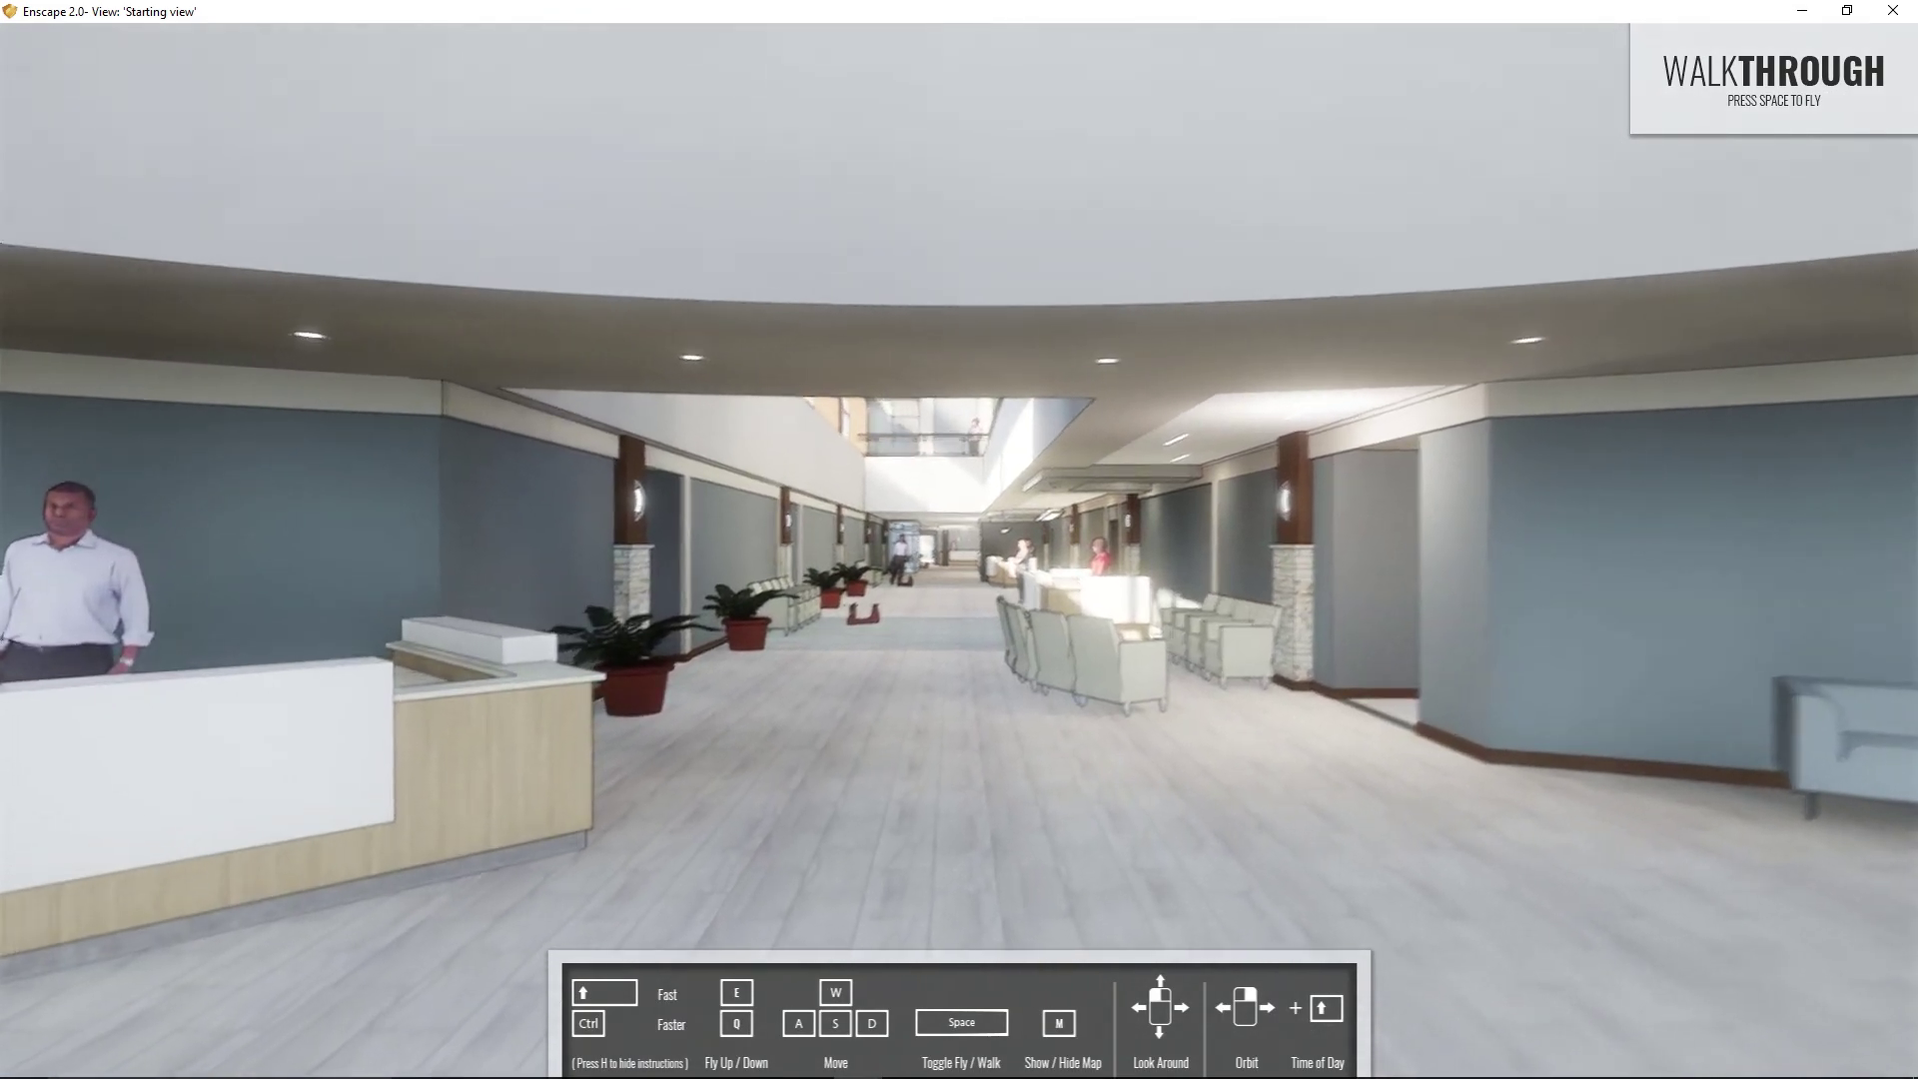
{"action": "key", "text": "w"}
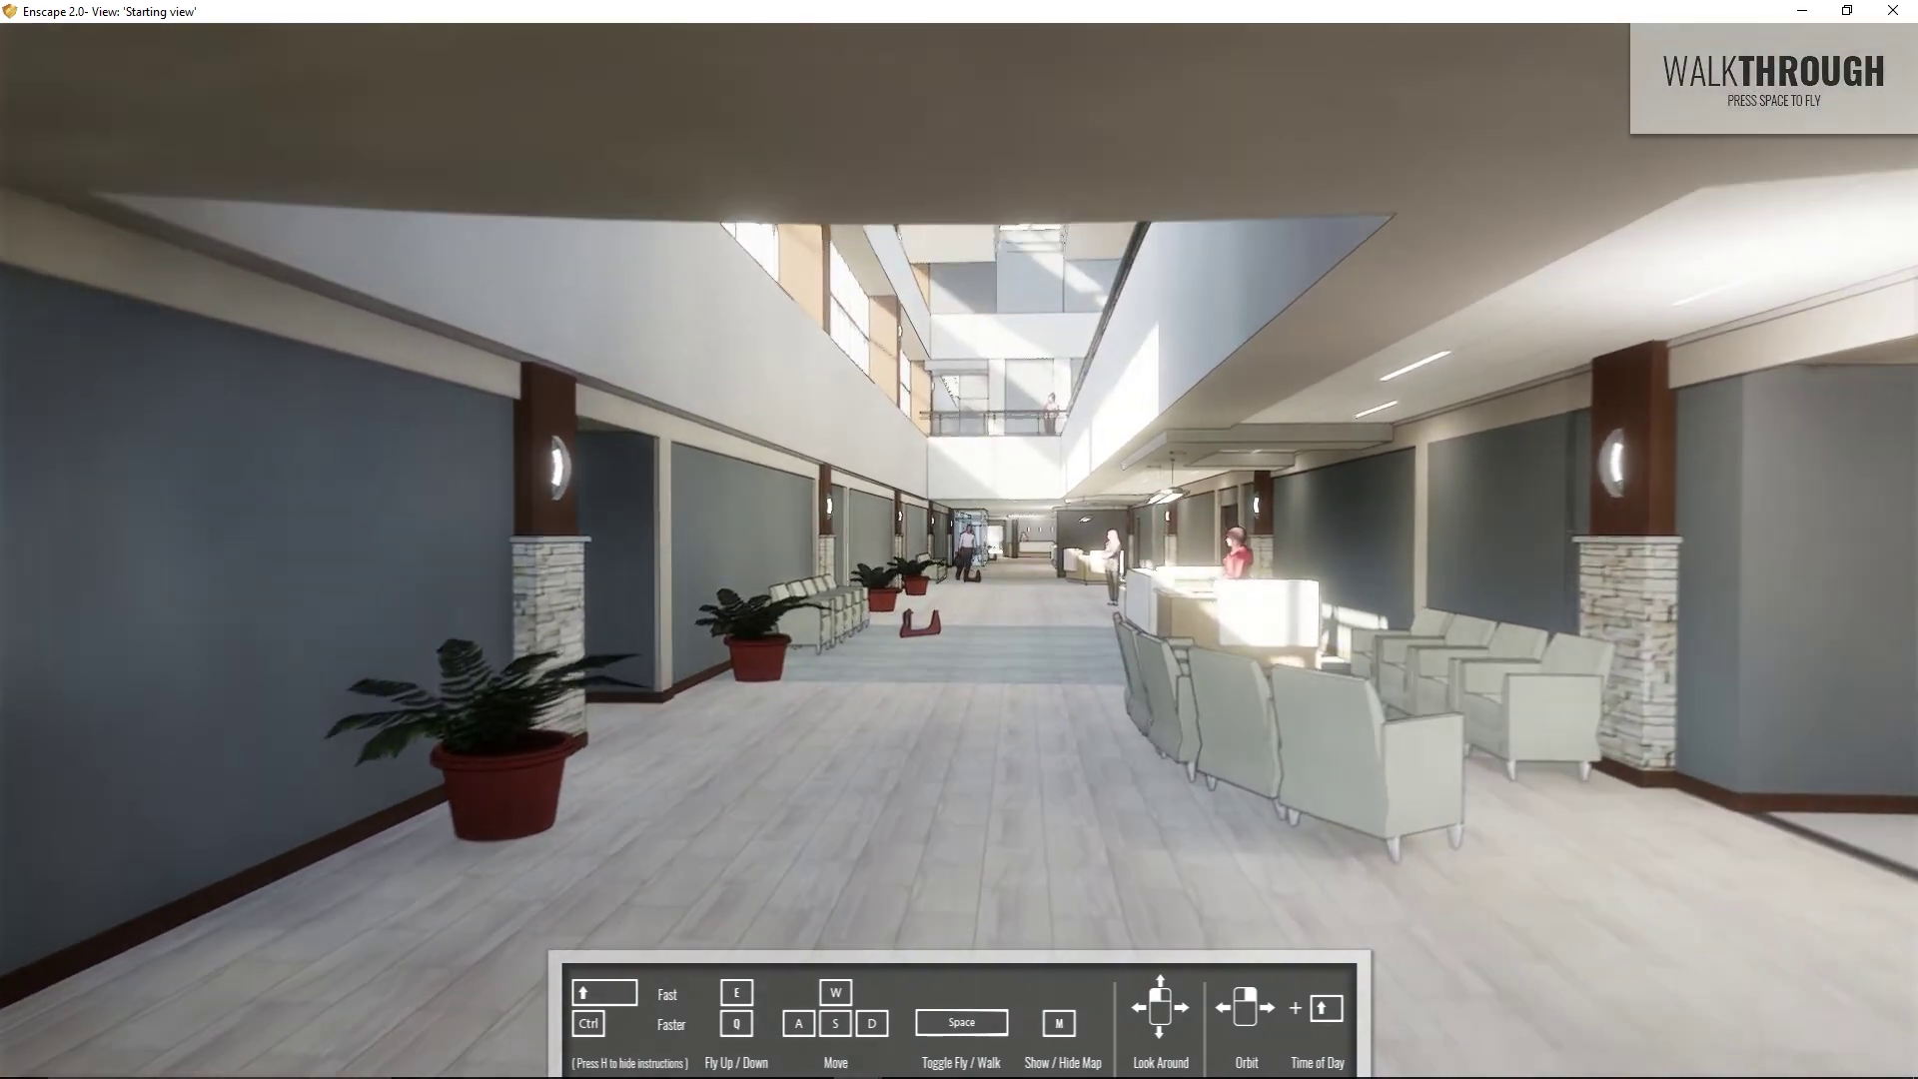
{"action": "key", "text": "w"}
Walk around behind the front reception desk to view the receptionist and the lobby entrance from there.
{"action": "left_click_drag", "start_coordinate": [1063, 691], "coordinate": [959, 685]}
{"action": "key", "text": "w"}
{"action": "key", "text": "w"}
{"action": "key", "text": "w"}
{"action": "key", "text": "d"}
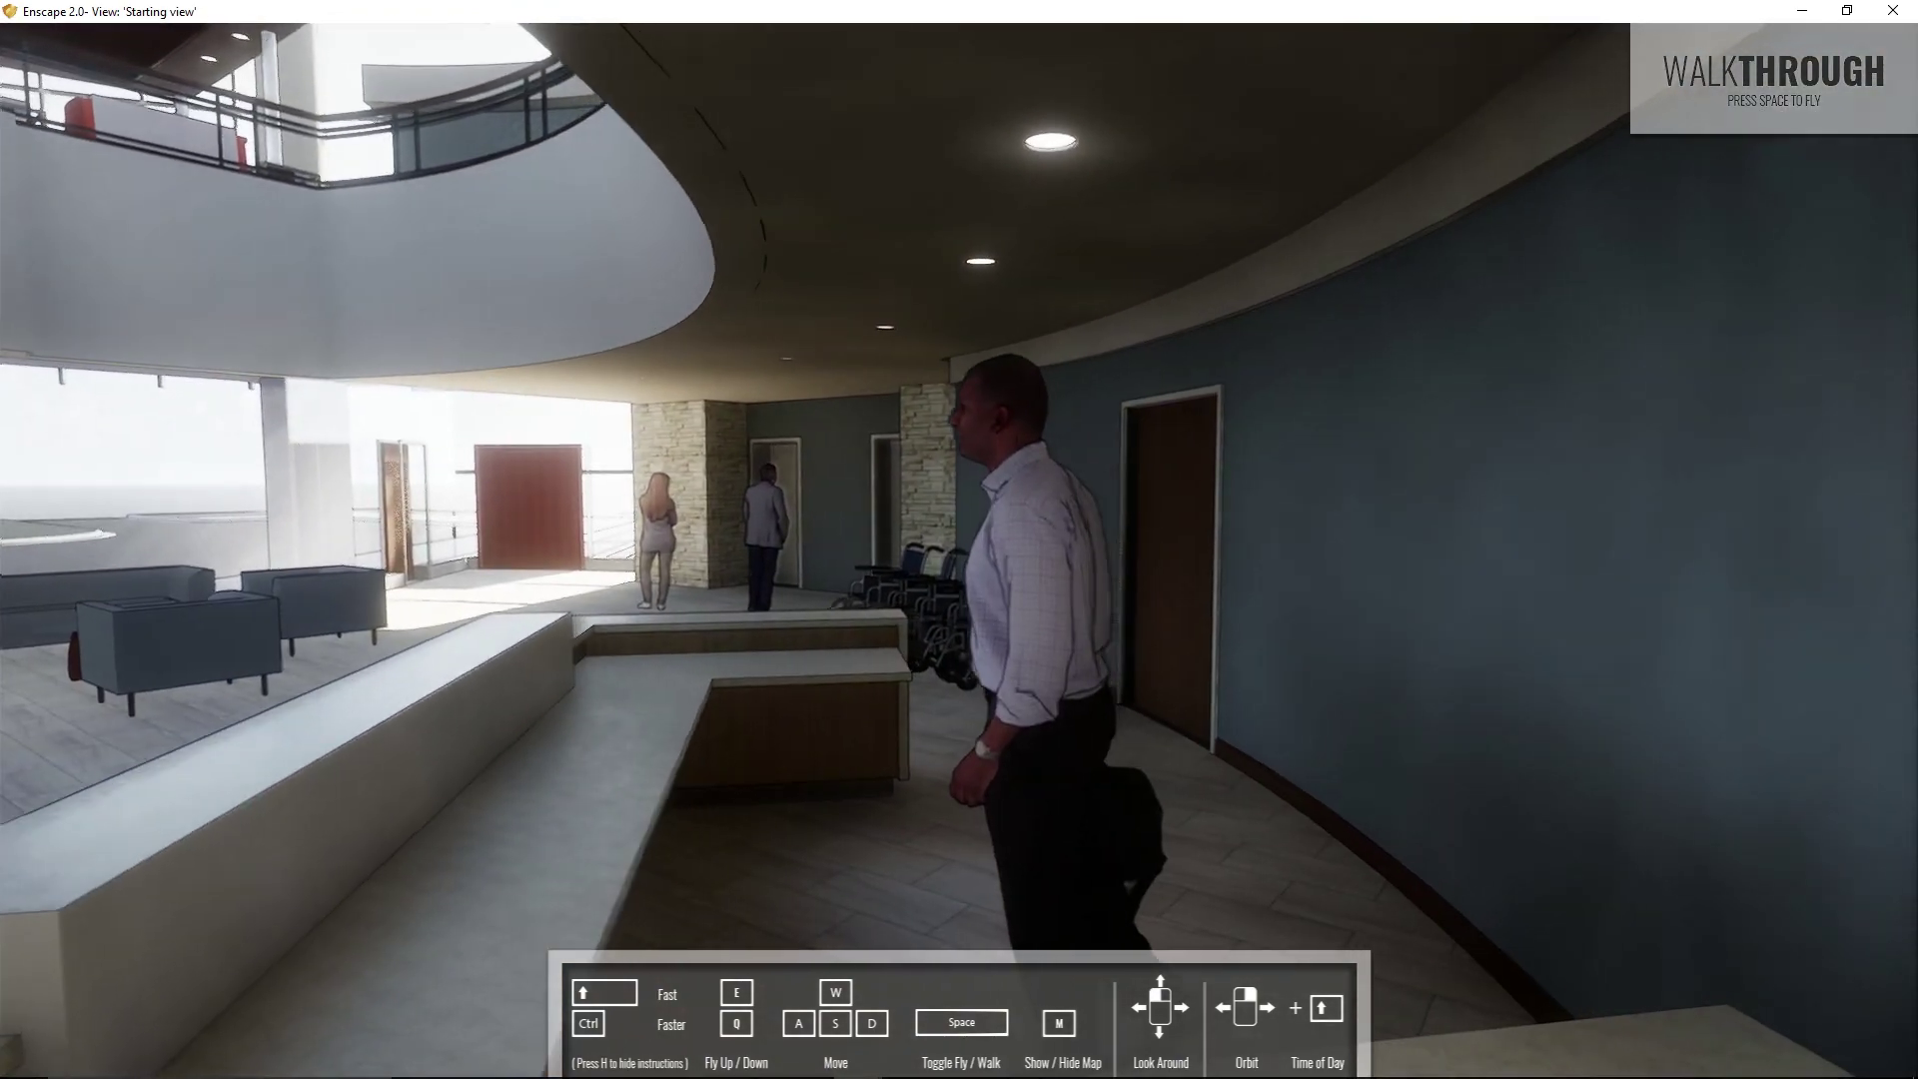
Walk down the corridor past the red-jacketed receptionist to the man and woman at the next reception desk.
{"action": "left_click_drag", "start_coordinate": [959, 539], "coordinate": [1439, 539]}
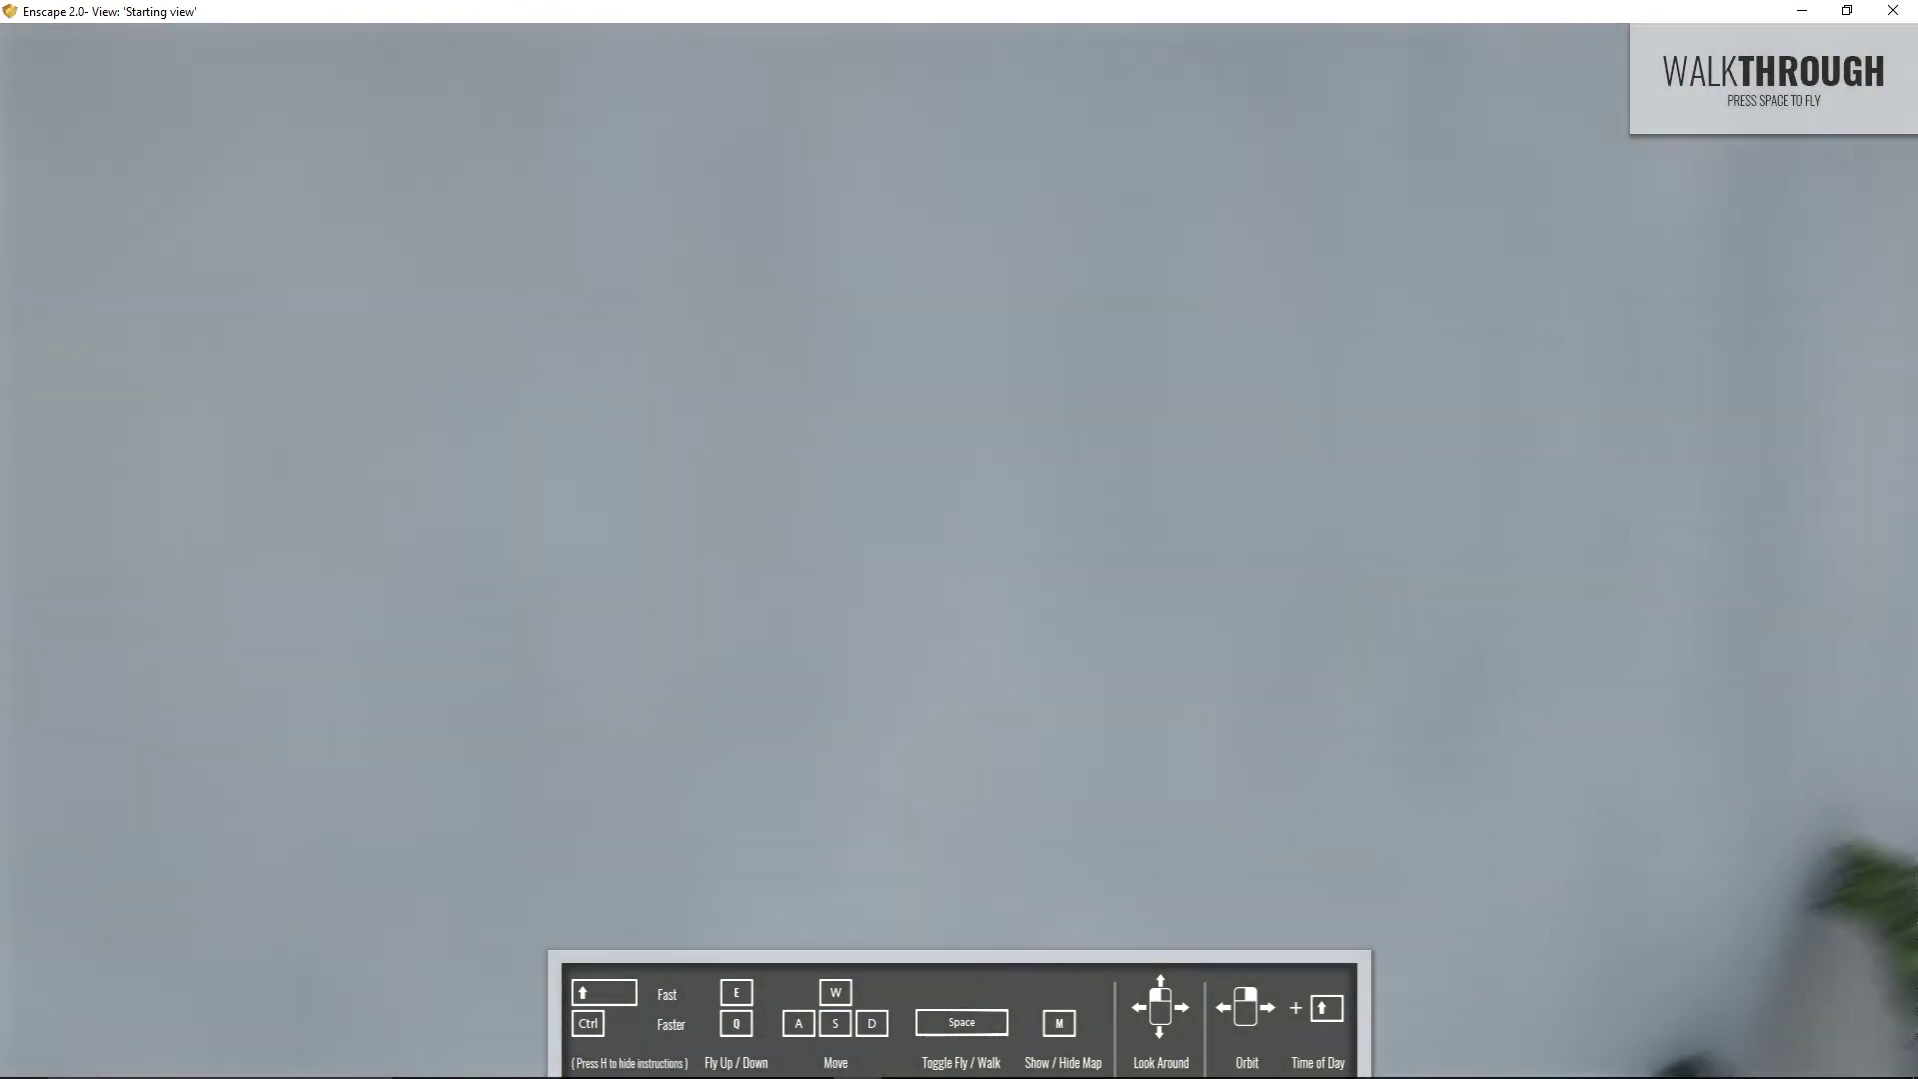
{"action": "left_click_drag", "start_coordinate": [959, 540], "coordinate": [989, 505]}
{"action": "key", "text": "w"}
{"action": "key", "text": "w"}
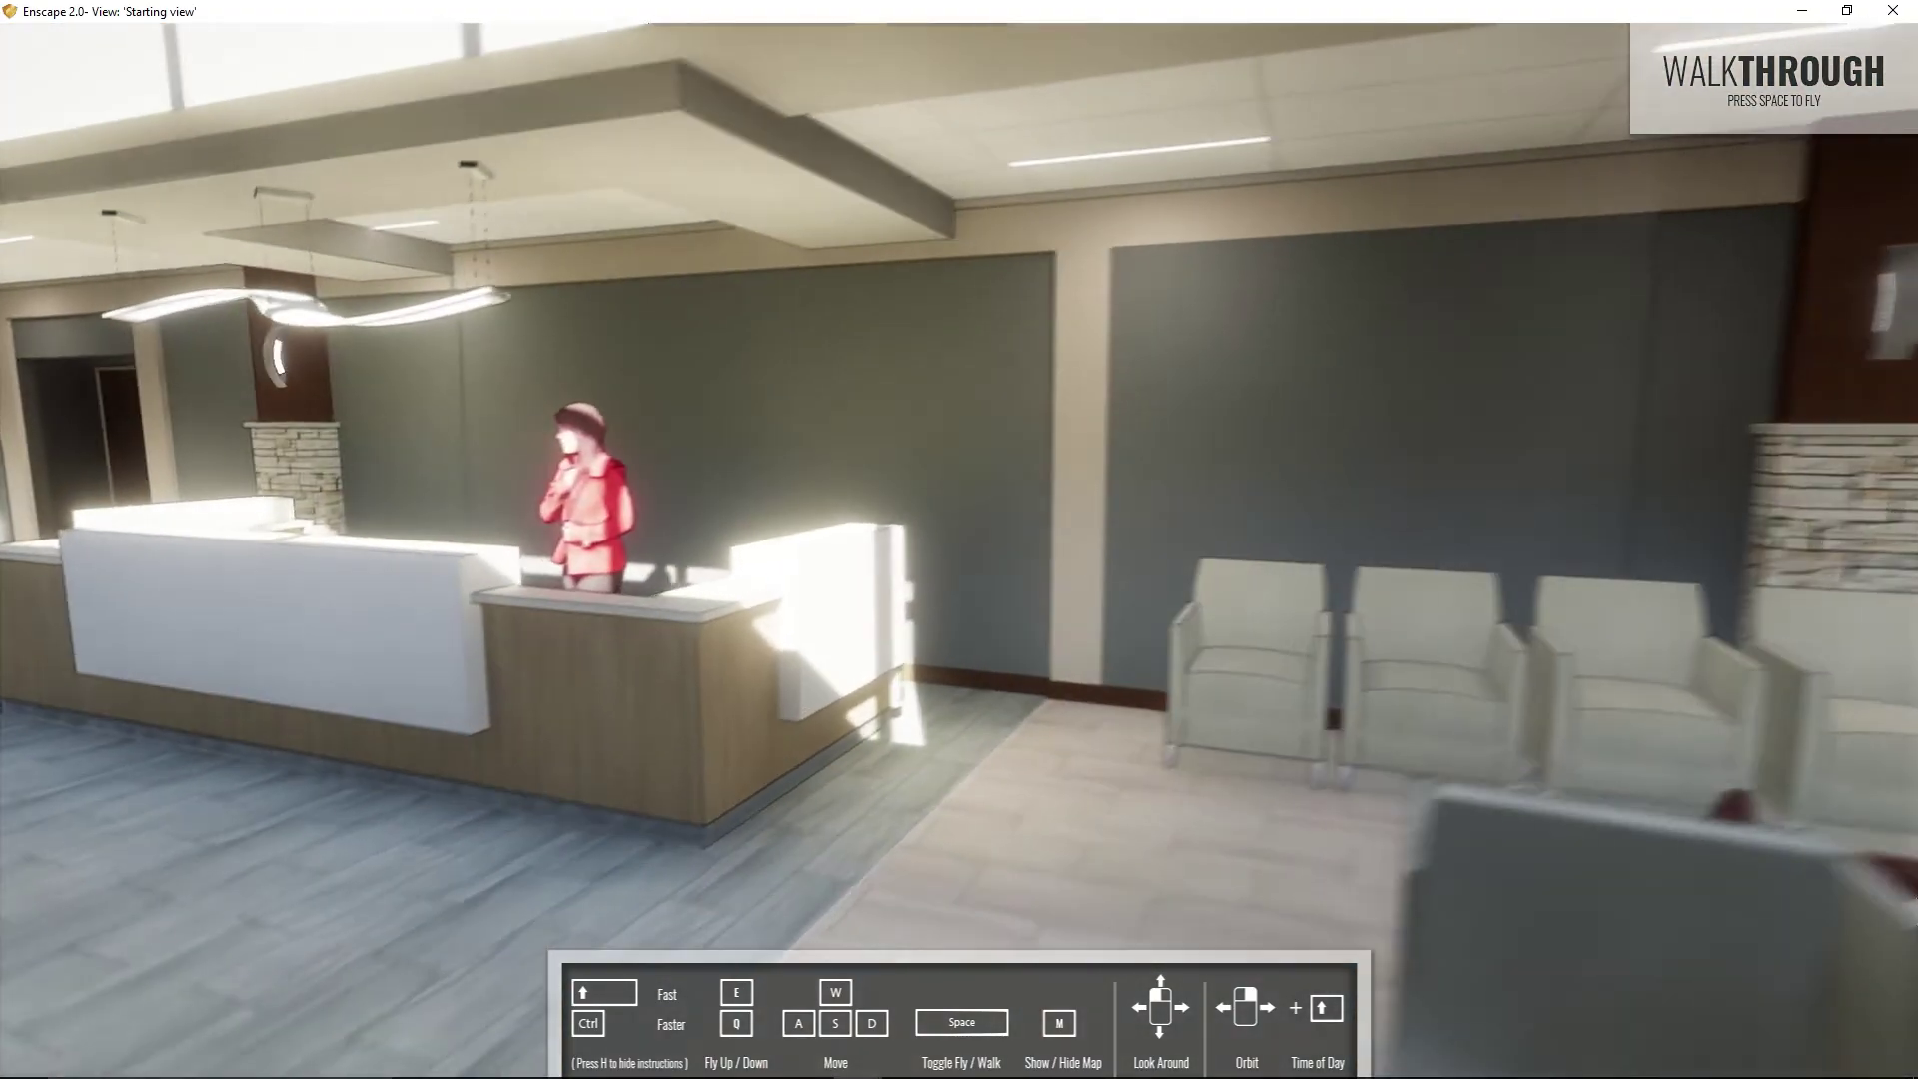
{"action": "key", "text": "w"}
{"action": "left_click_drag", "start_coordinate": [959, 540], "coordinate": [590, 539]}
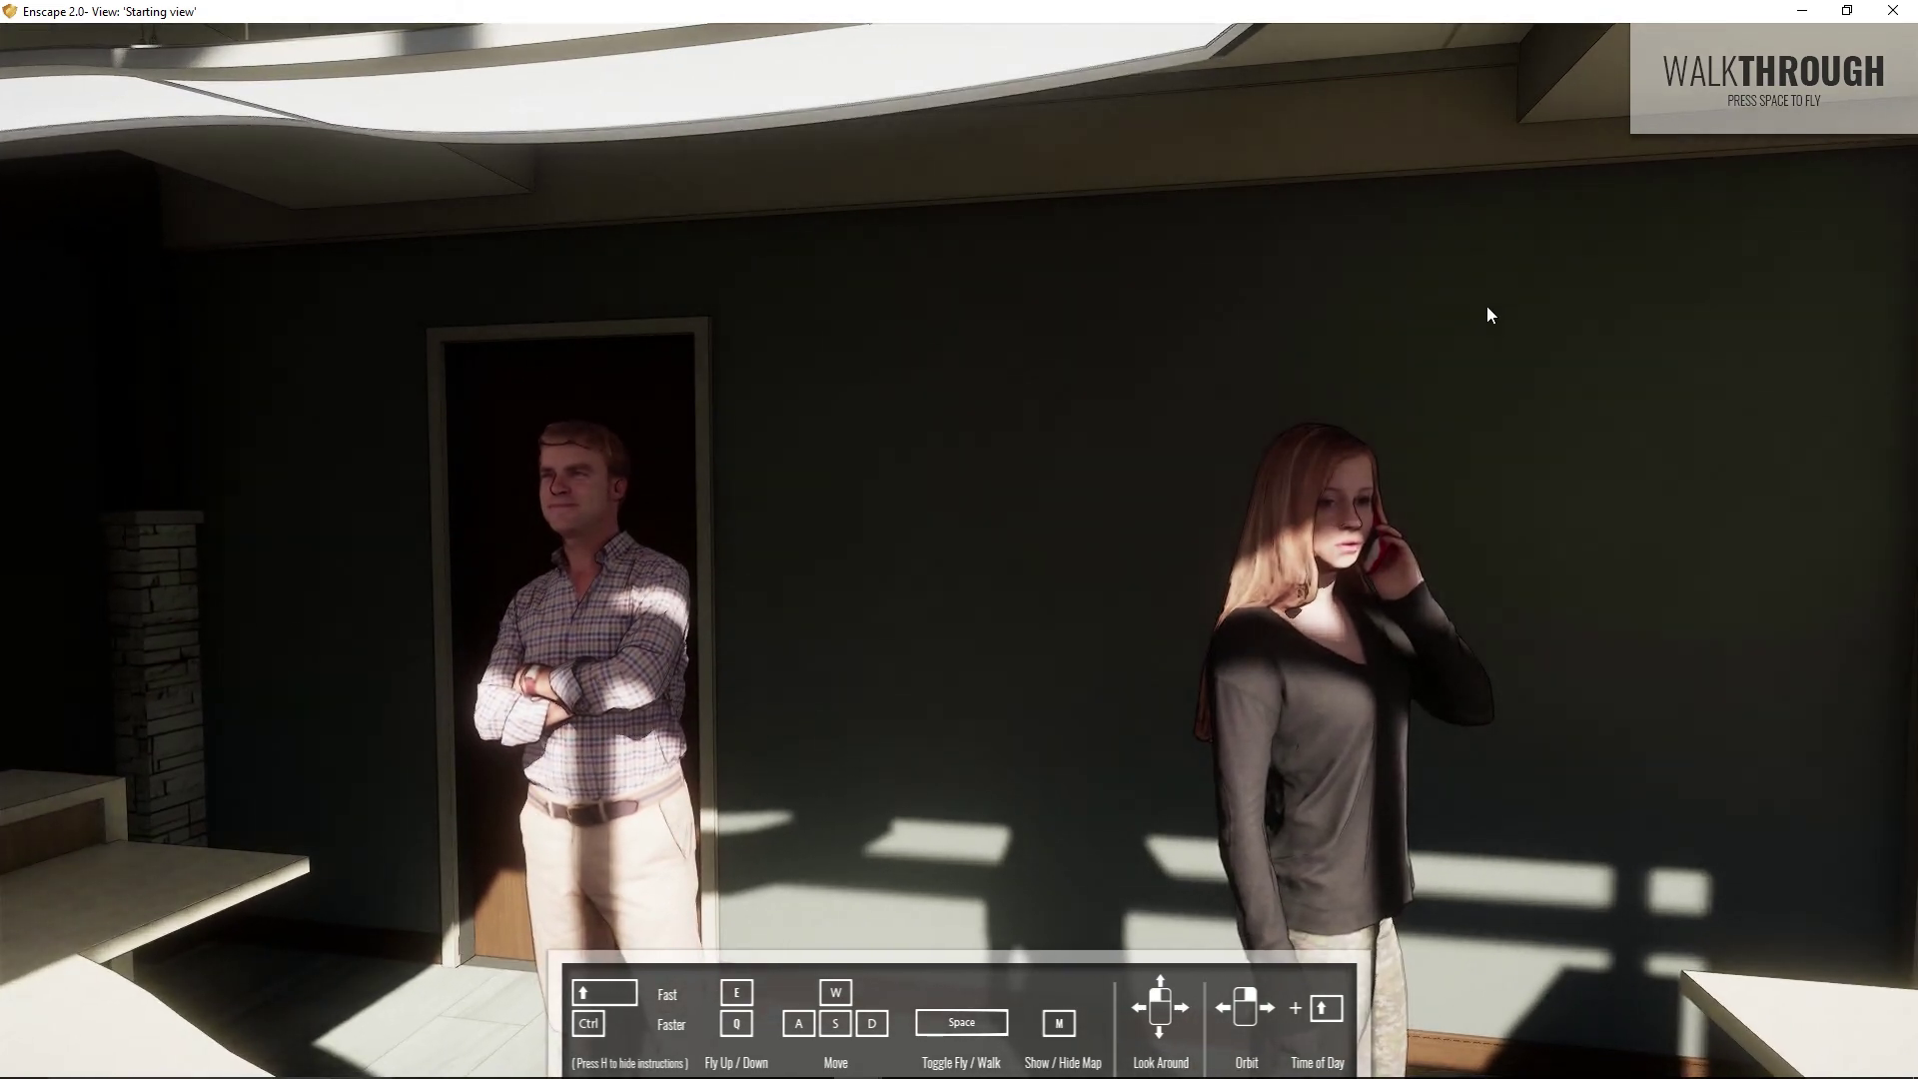
Switch to fly mode, move away from the two people, and face back down the corridor toward the lobby entrance.
{"action": "key", "text": "space"}
{"action": "key", "text": "w"}
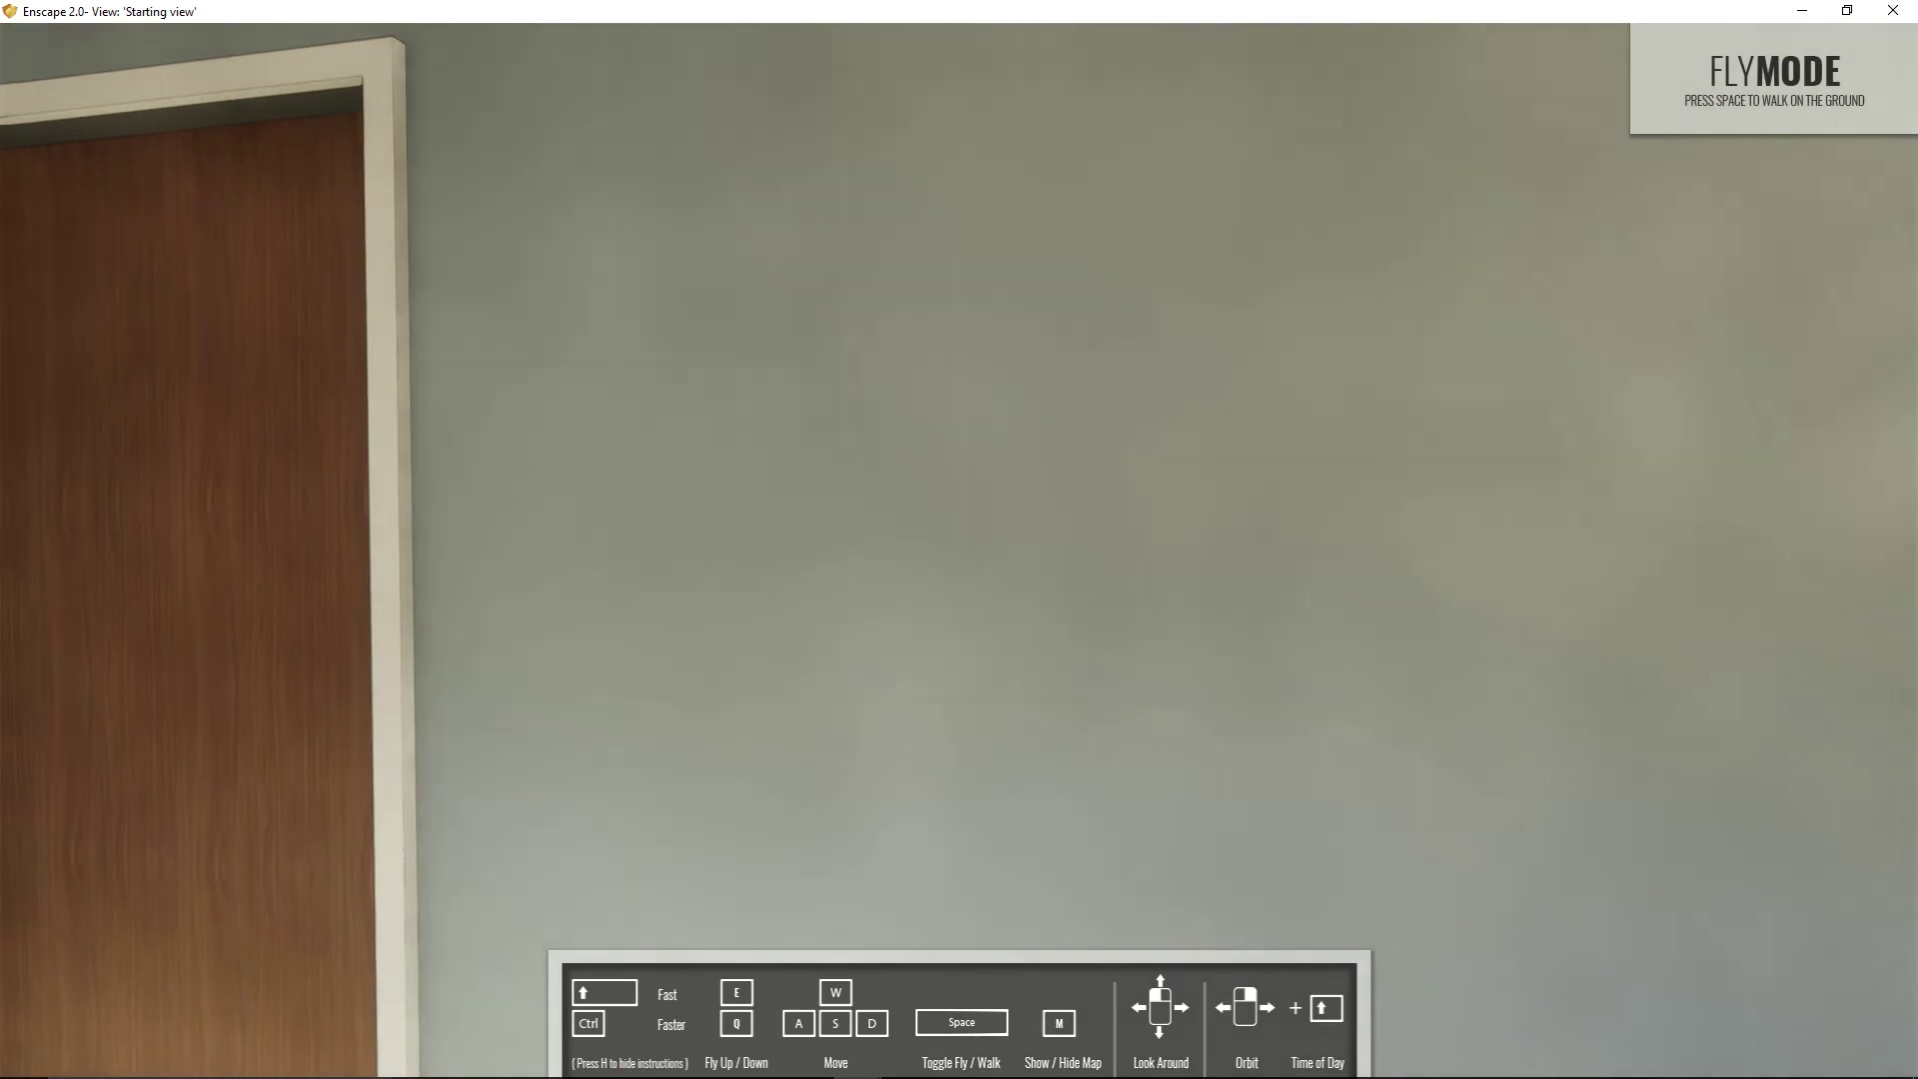
{"action": "left_click_drag", "start_coordinate": [960, 540], "coordinate": [440, 540]}
{"action": "key", "text": "w"}
{"action": "left_click_drag", "start_coordinate": [959, 540], "coordinate": [540, 540]}
{"action": "left_click_drag", "start_coordinate": [1081, 428], "coordinate": [784, 428]}
{"action": "key", "text": "w"}
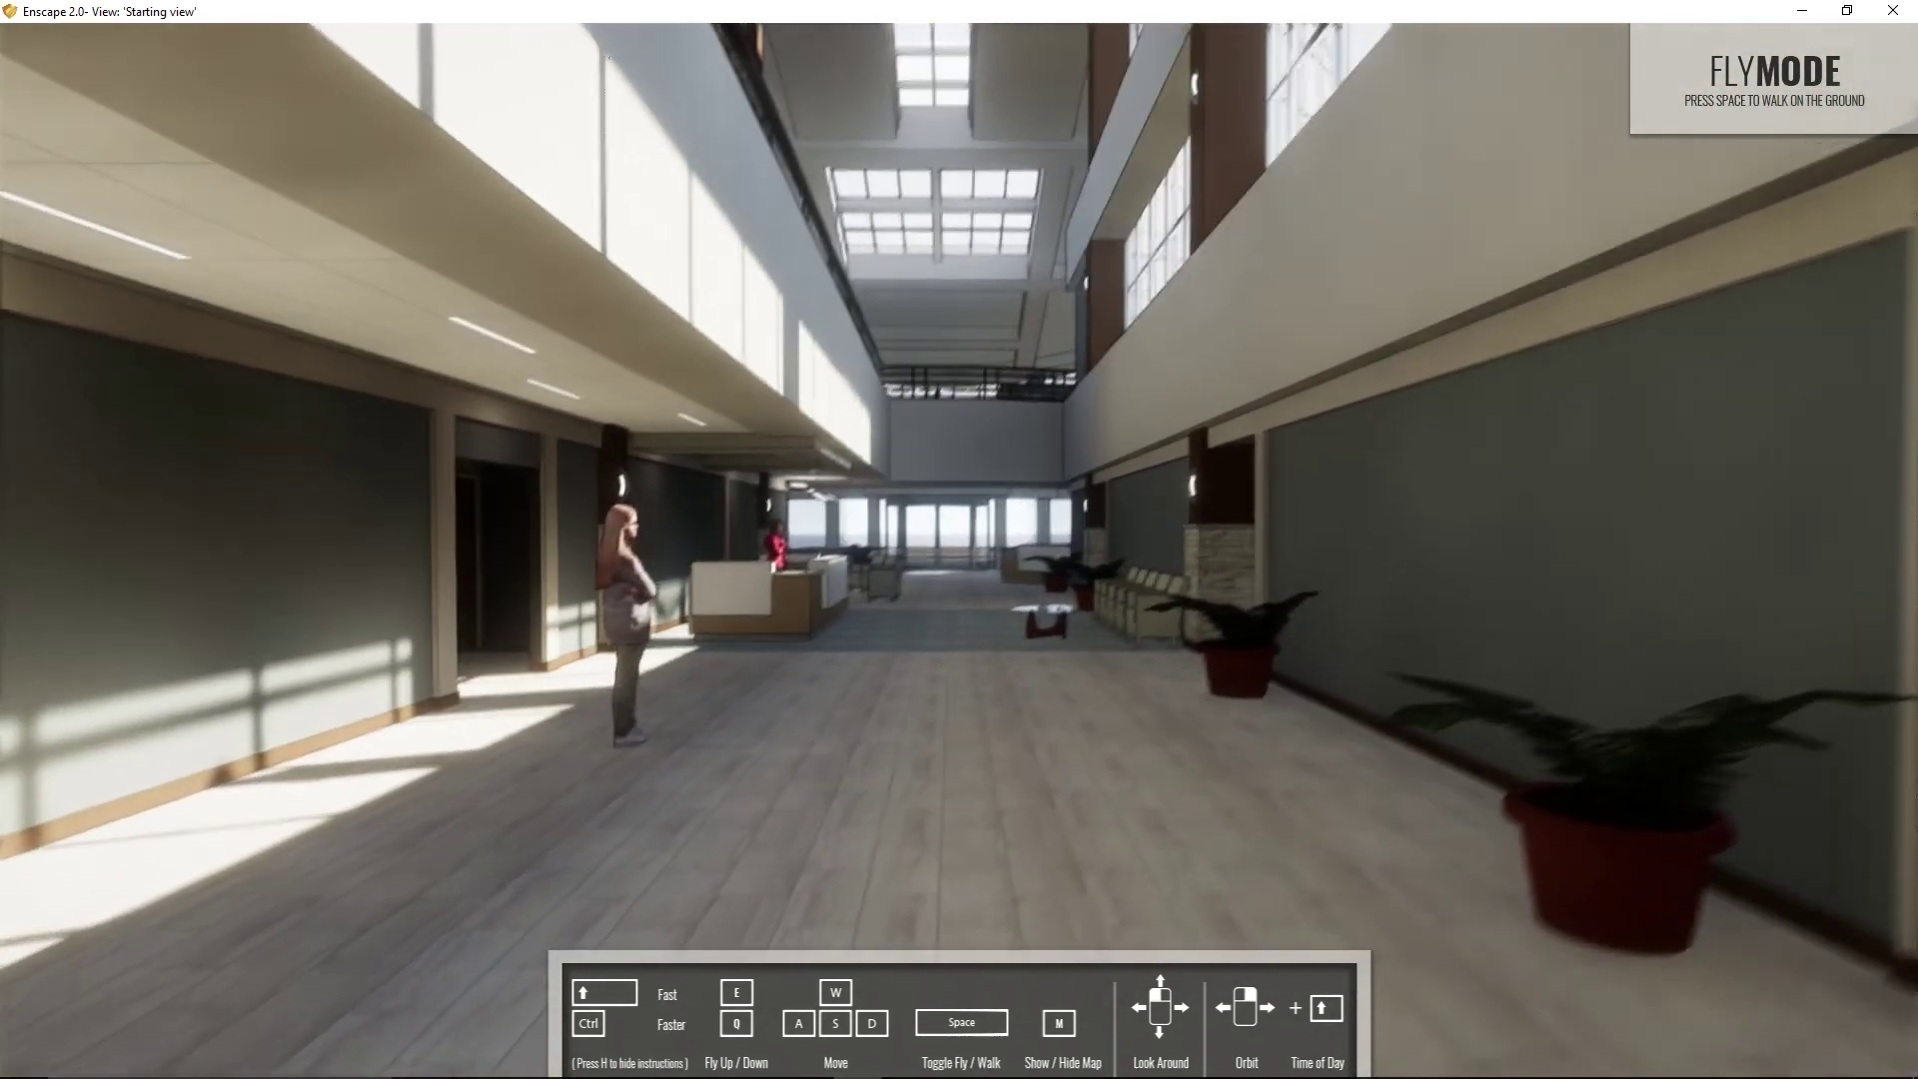
Return to walk mode in the corridor and turn the view around to face the far reception desk.
{"action": "key", "text": "space"}
{"action": "key", "text": "w"}
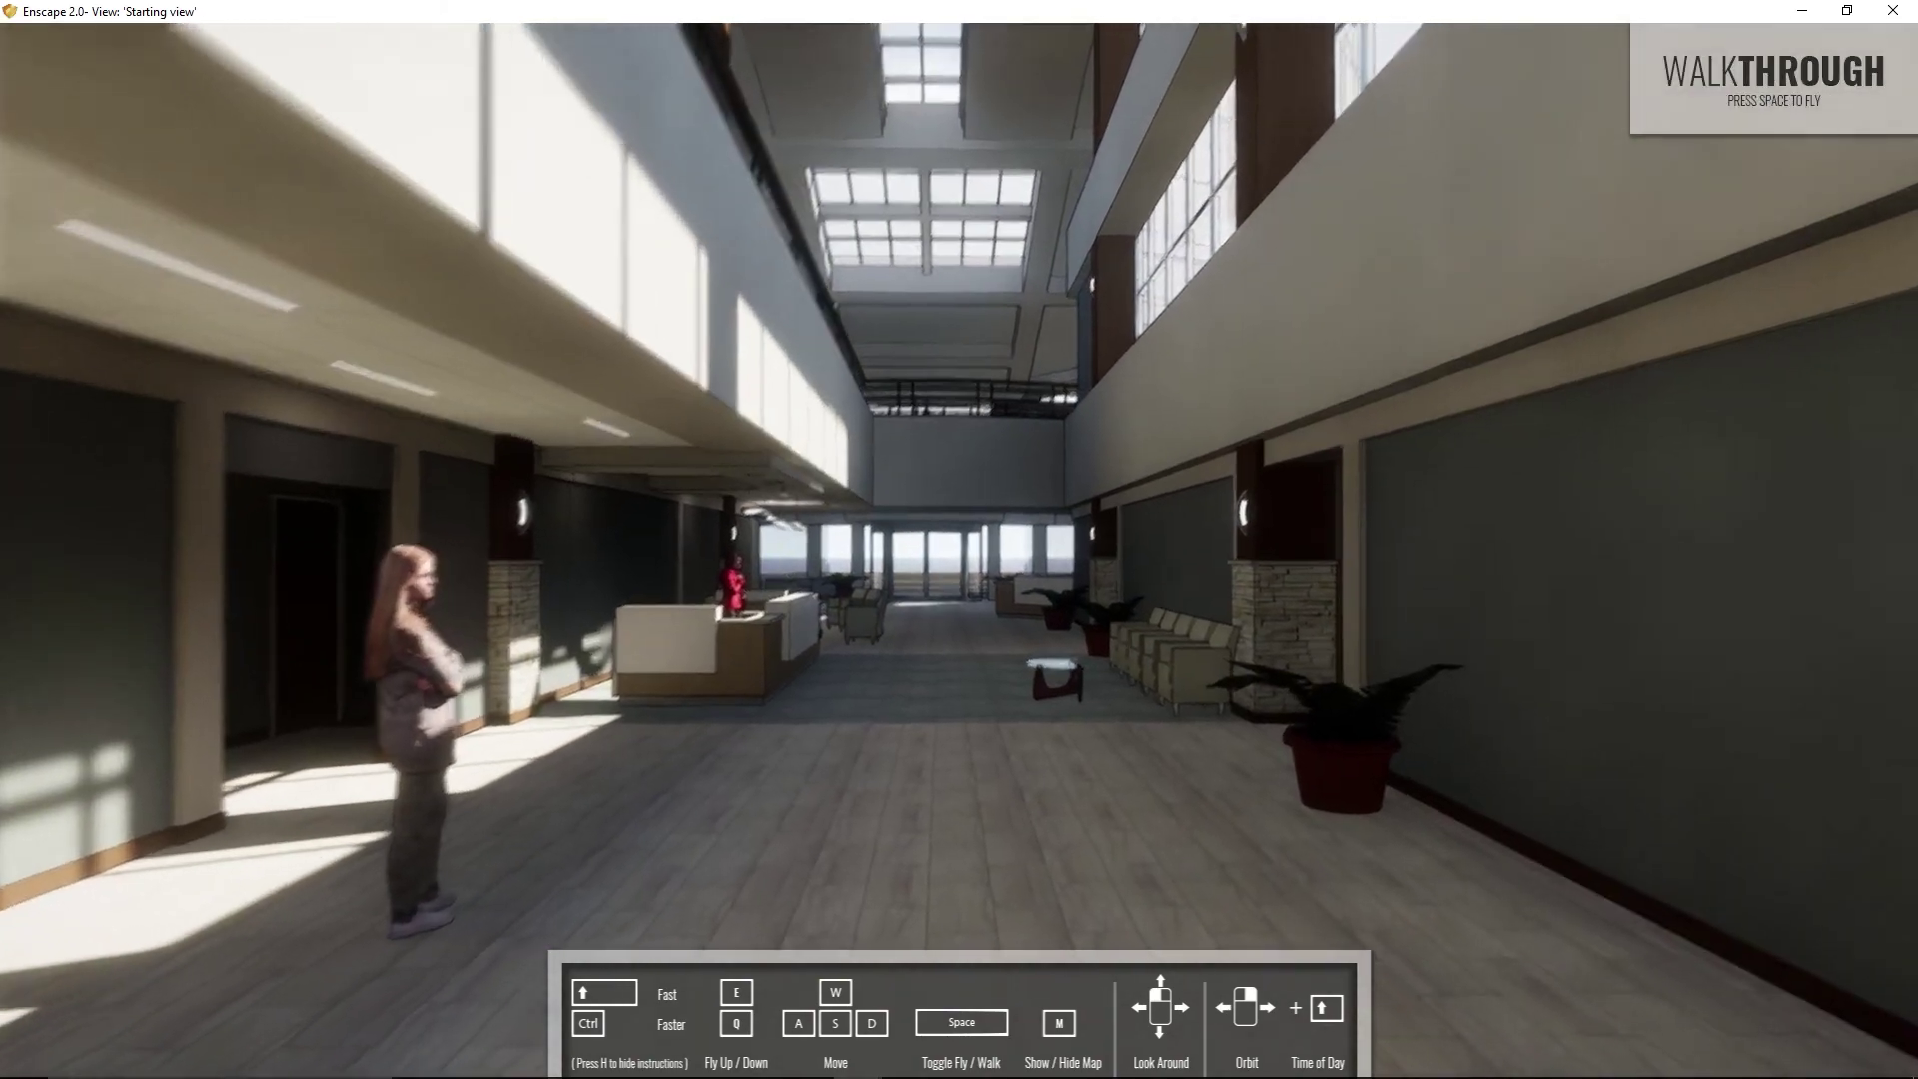
{"action": "left_click_drag", "start_coordinate": [1023, 747], "coordinate": [1399, 747]}
{"action": "right_click_drag", "start_coordinate": [1399, 748], "coordinate": [849, 797]}
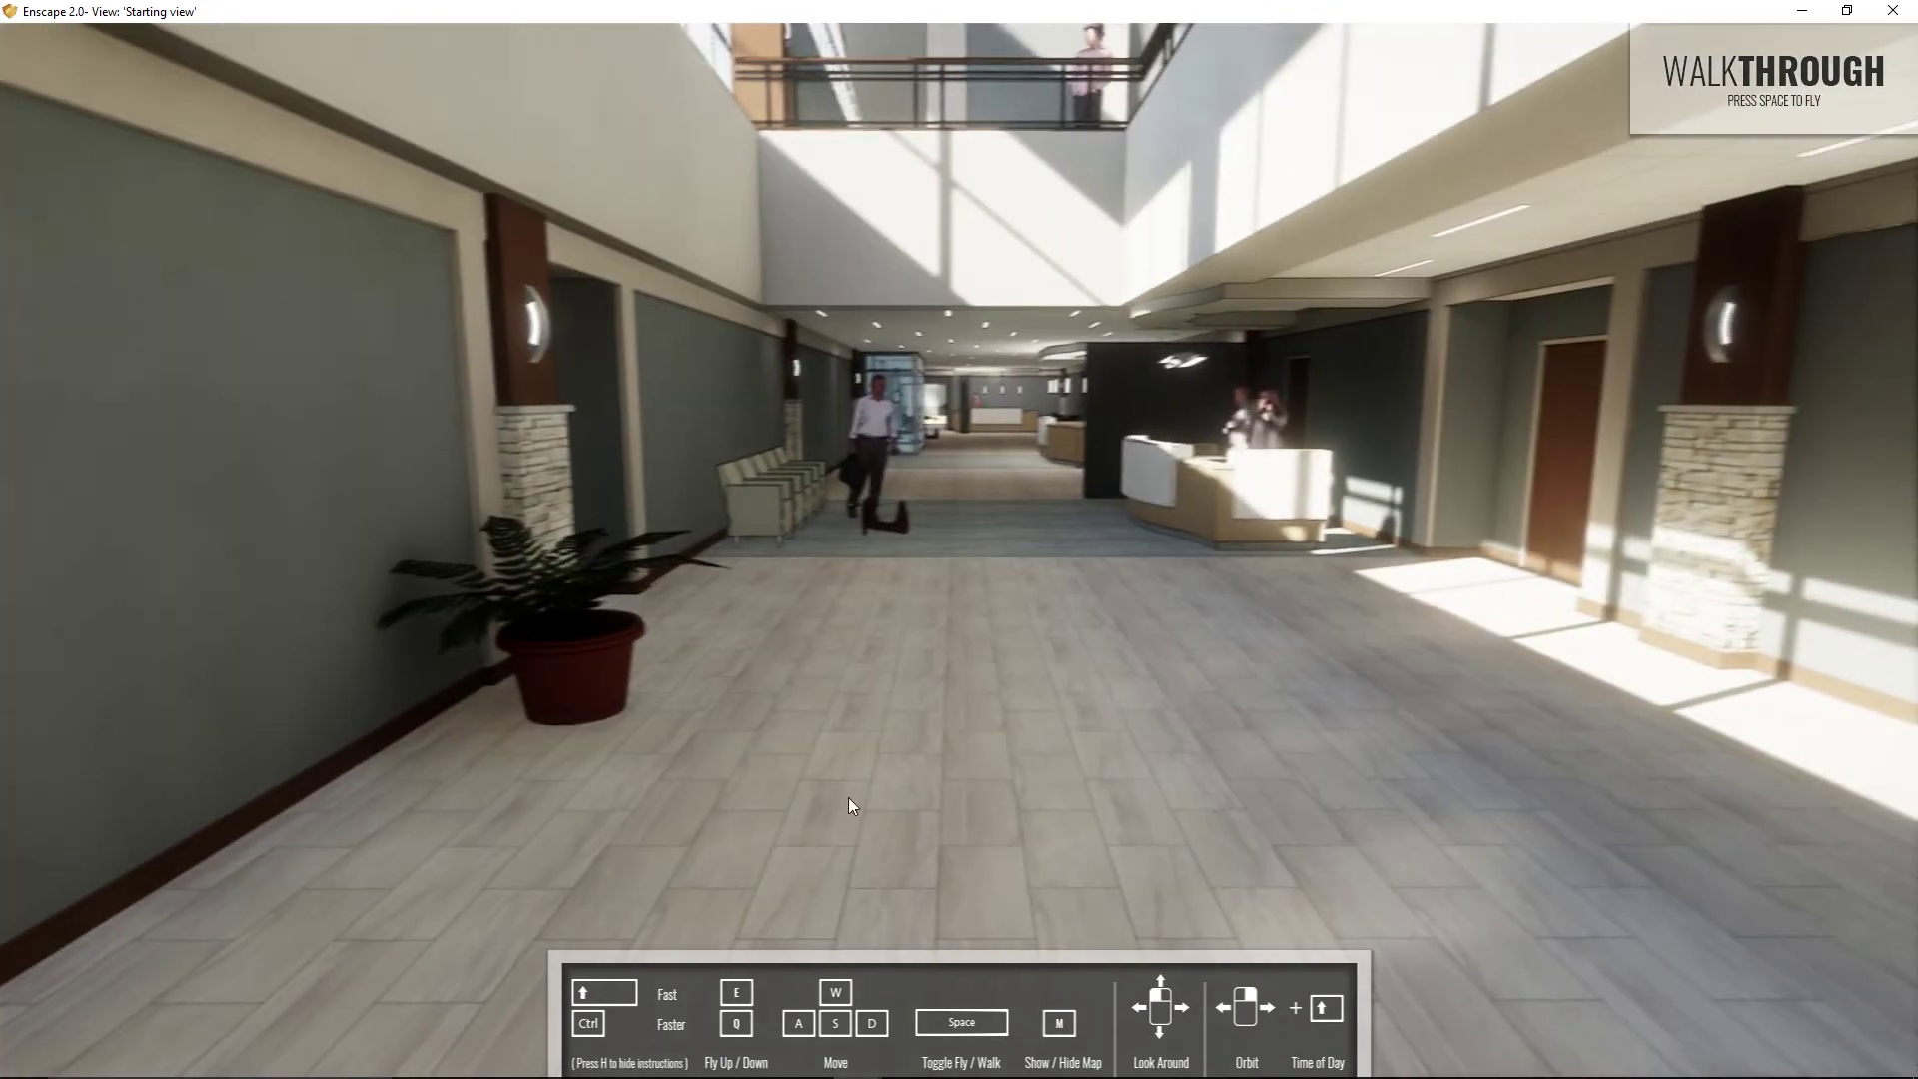
{"action": "left_click_drag", "start_coordinate": [848, 798], "coordinate": [833, 655]}
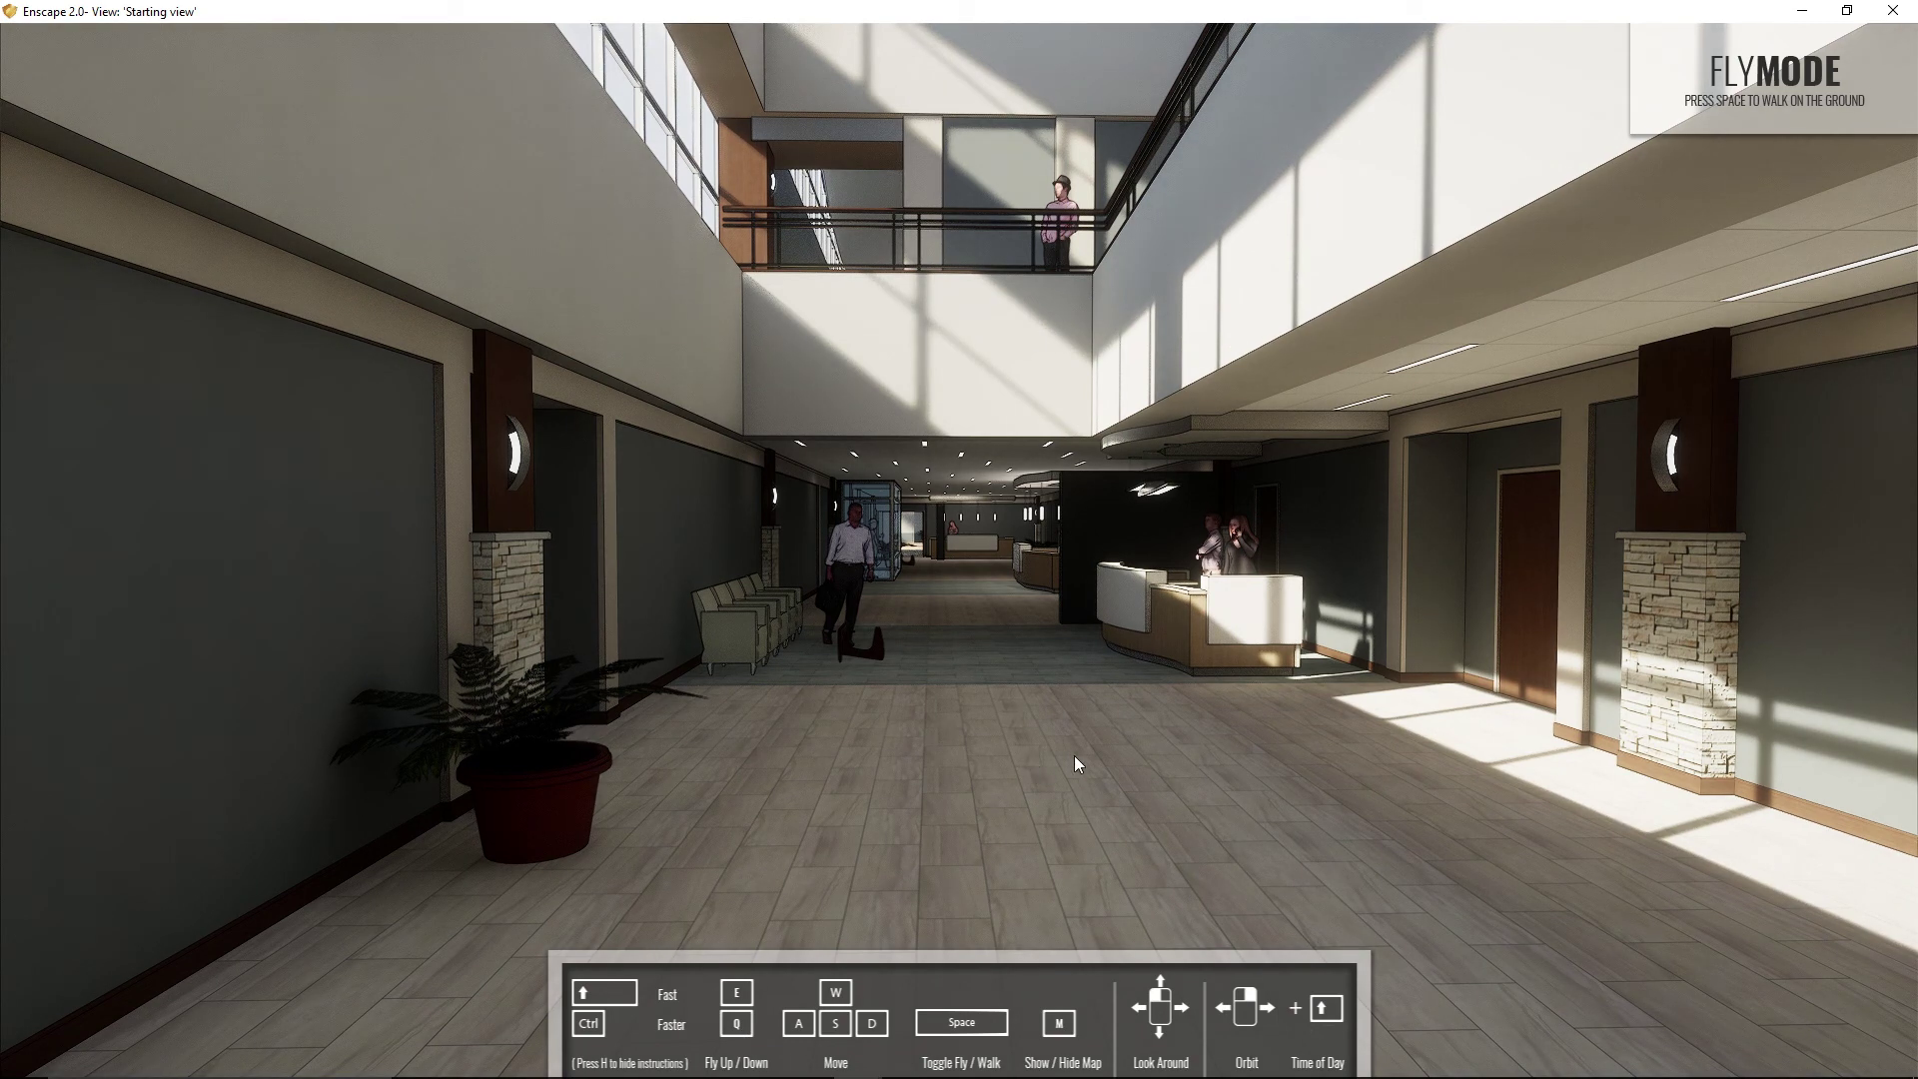
Orbit to face the lobby in fly mode and rise through the atrium to the upper-floor gallery with framed pictures.
{"action": "right_click_drag", "start_coordinate": [1011, 739], "coordinate": [474, 754]}
{"action": "key", "text": "e"}
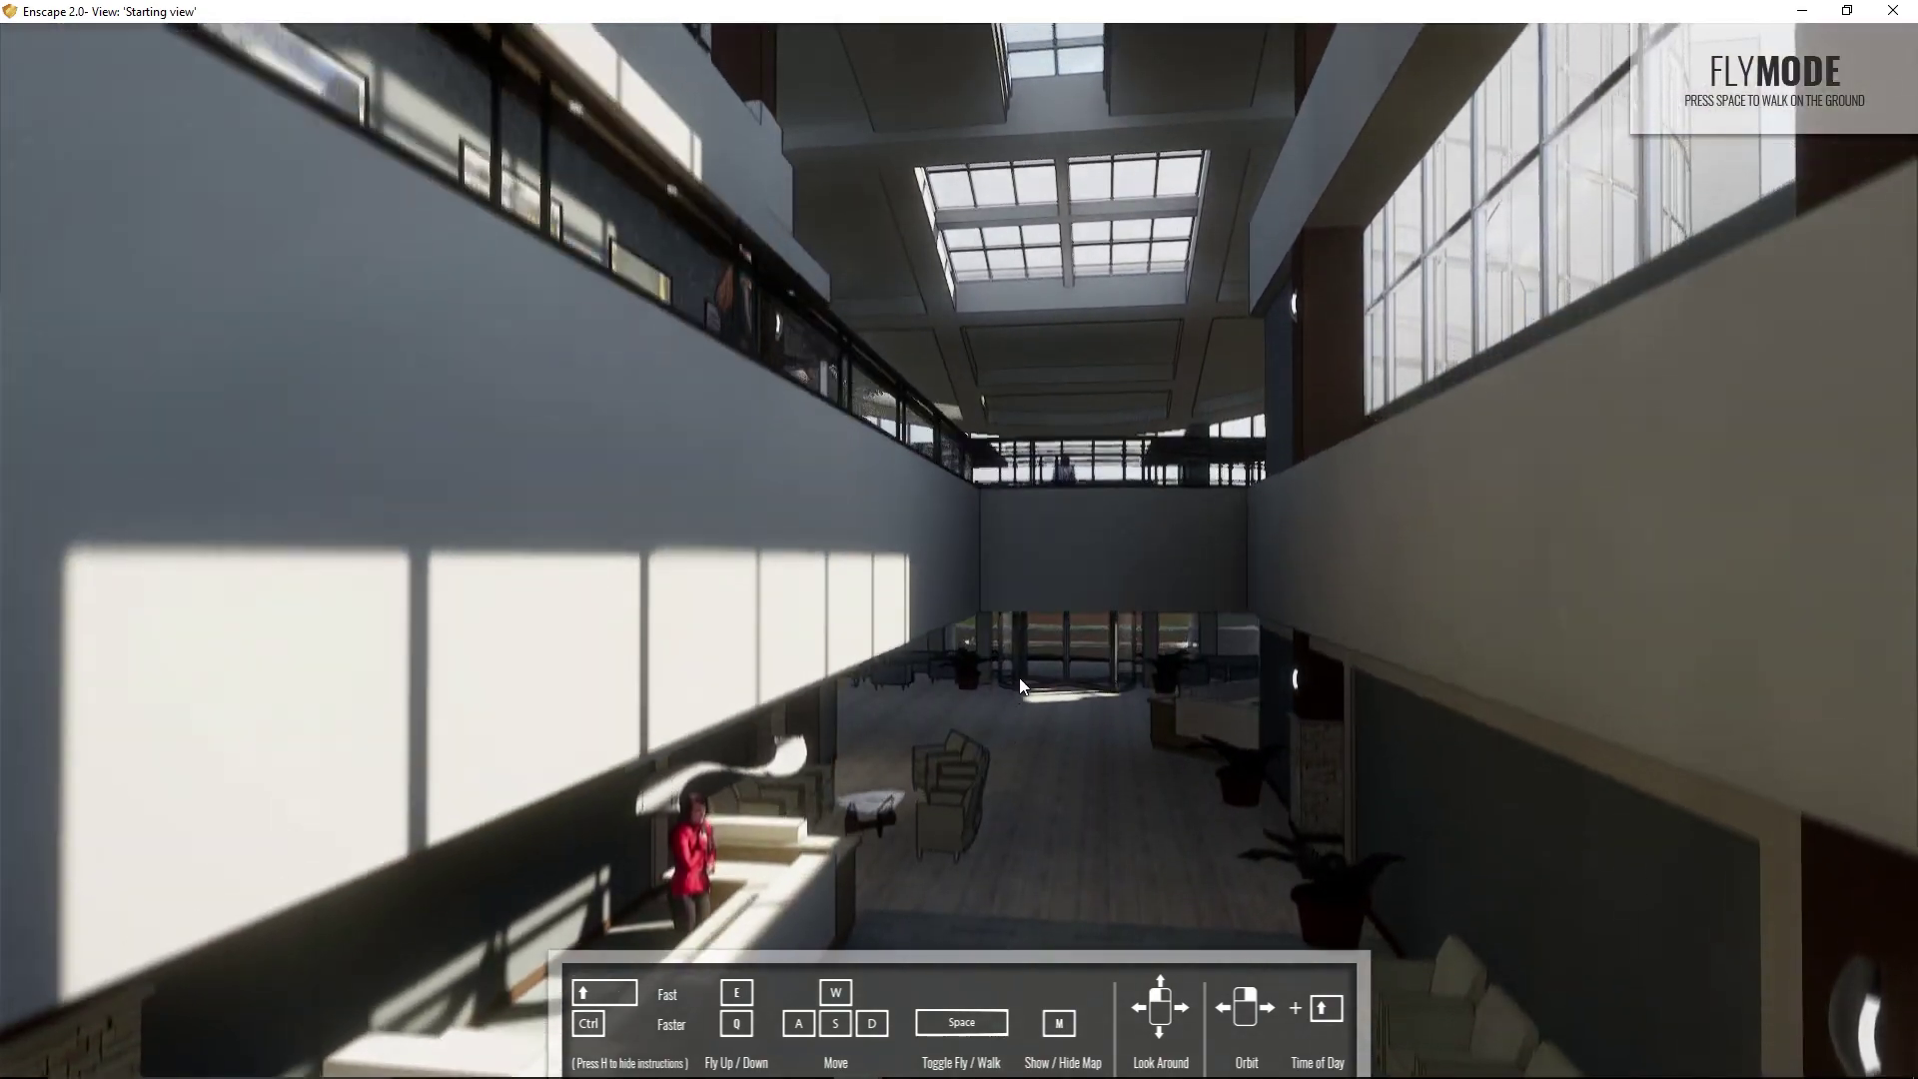
{"action": "key", "text": "e"}
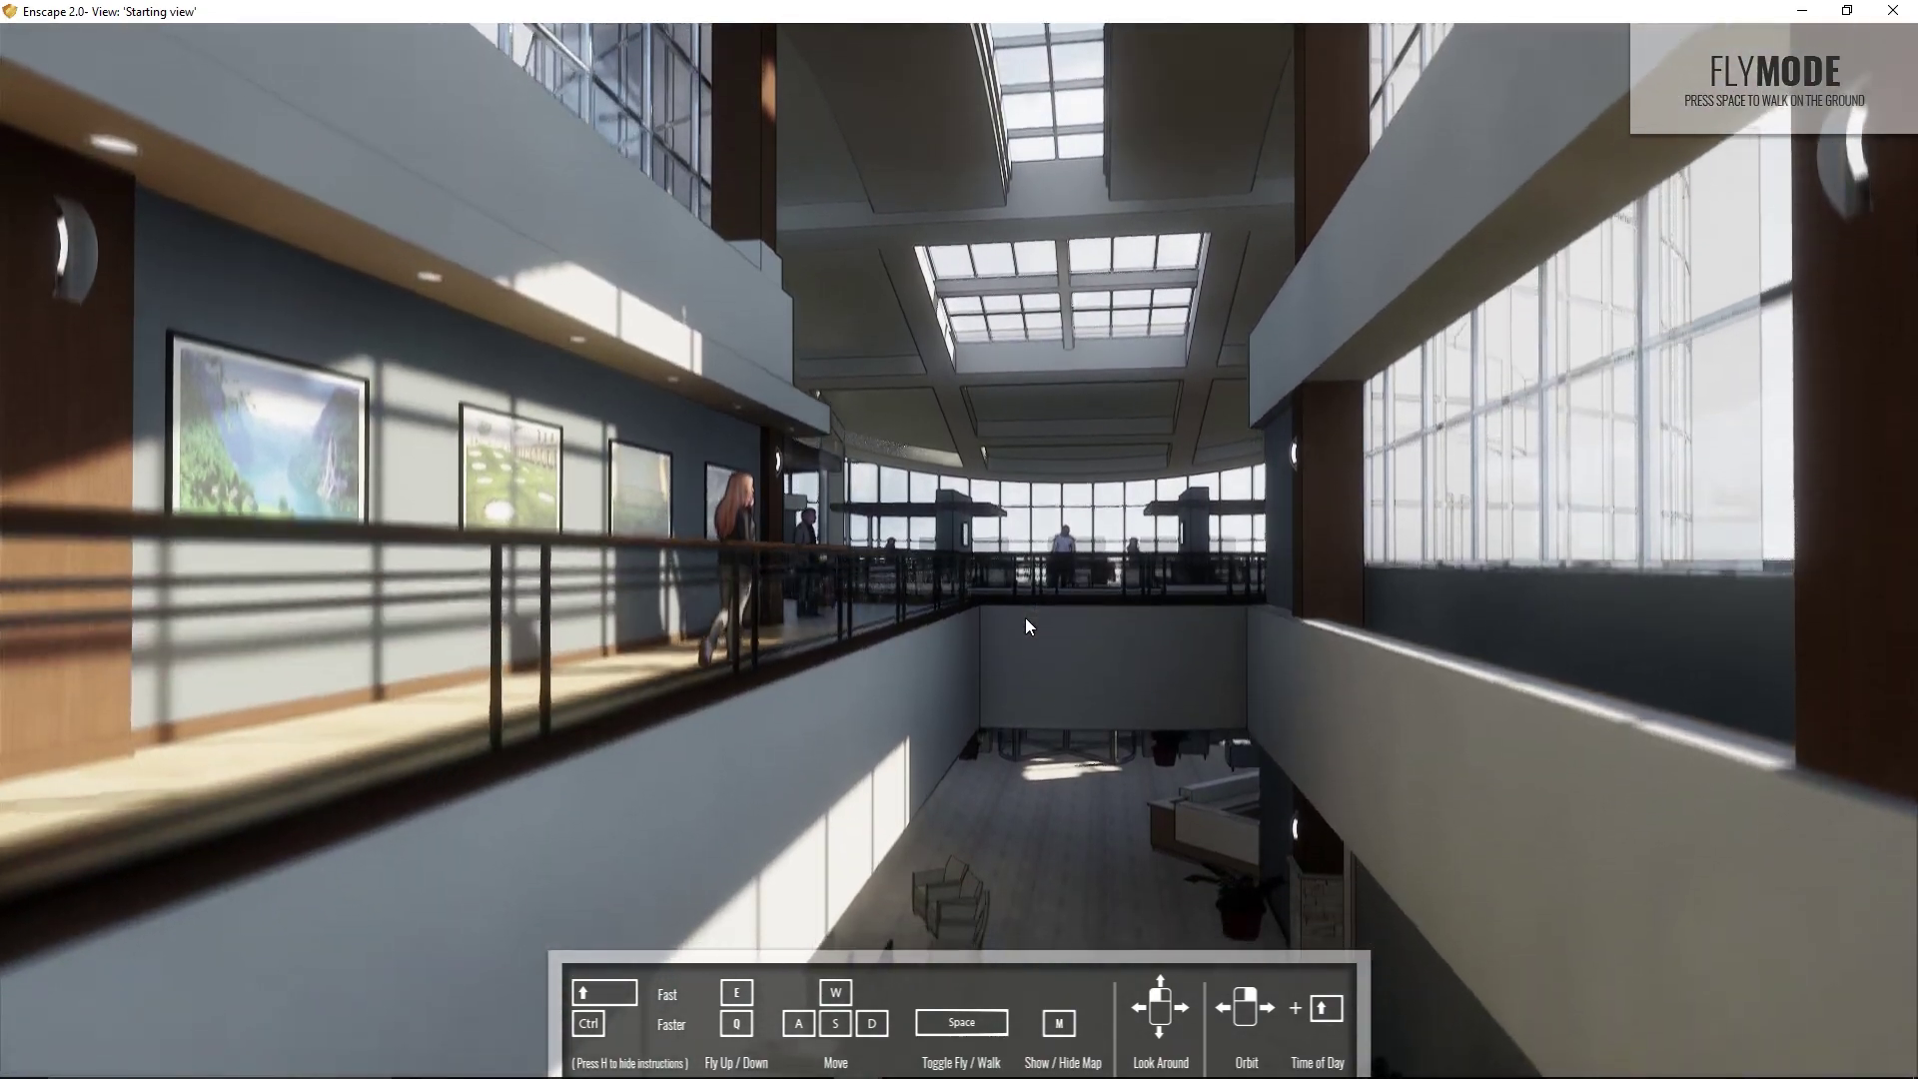
{"action": "key", "text": "q"}
{"action": "key", "text": "q"}
{"action": "key", "text": "e"}
{"action": "mouse_move", "coordinate": [1028, 652]}
{"action": "left_mouse_down"}
{"action": "mouse_move", "coordinate": [1004, 682]}
{"action": "mouse_move", "coordinate": [662, 760]}
{"action": "mouse_move", "coordinate": [944, 755]}
{"action": "left_mouse_up"}
{"action": "key", "text": "e"}
{"action": "key", "text": "w"}
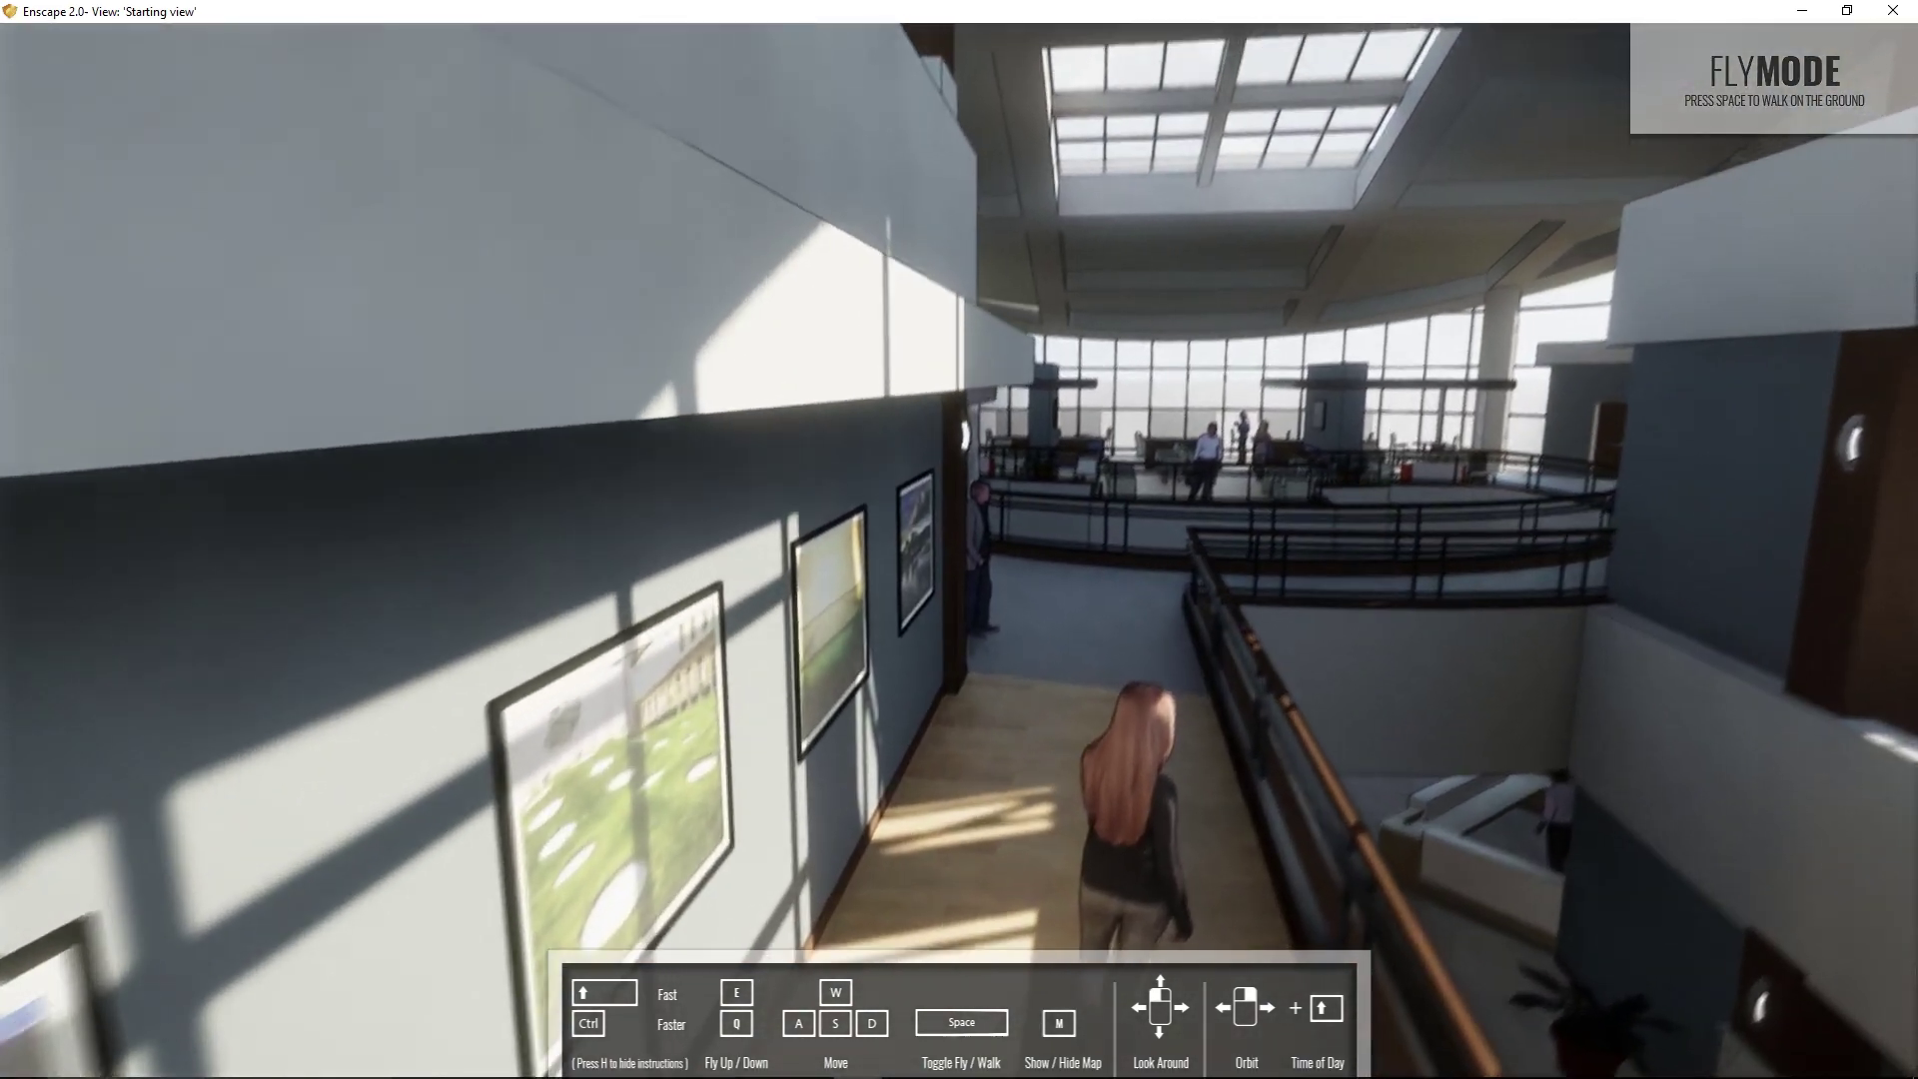
Land on the upper gallery and walk along it to the stone wall beside the circular railing.
{"action": "key", "text": "space"}
{"action": "key", "text": "w"}
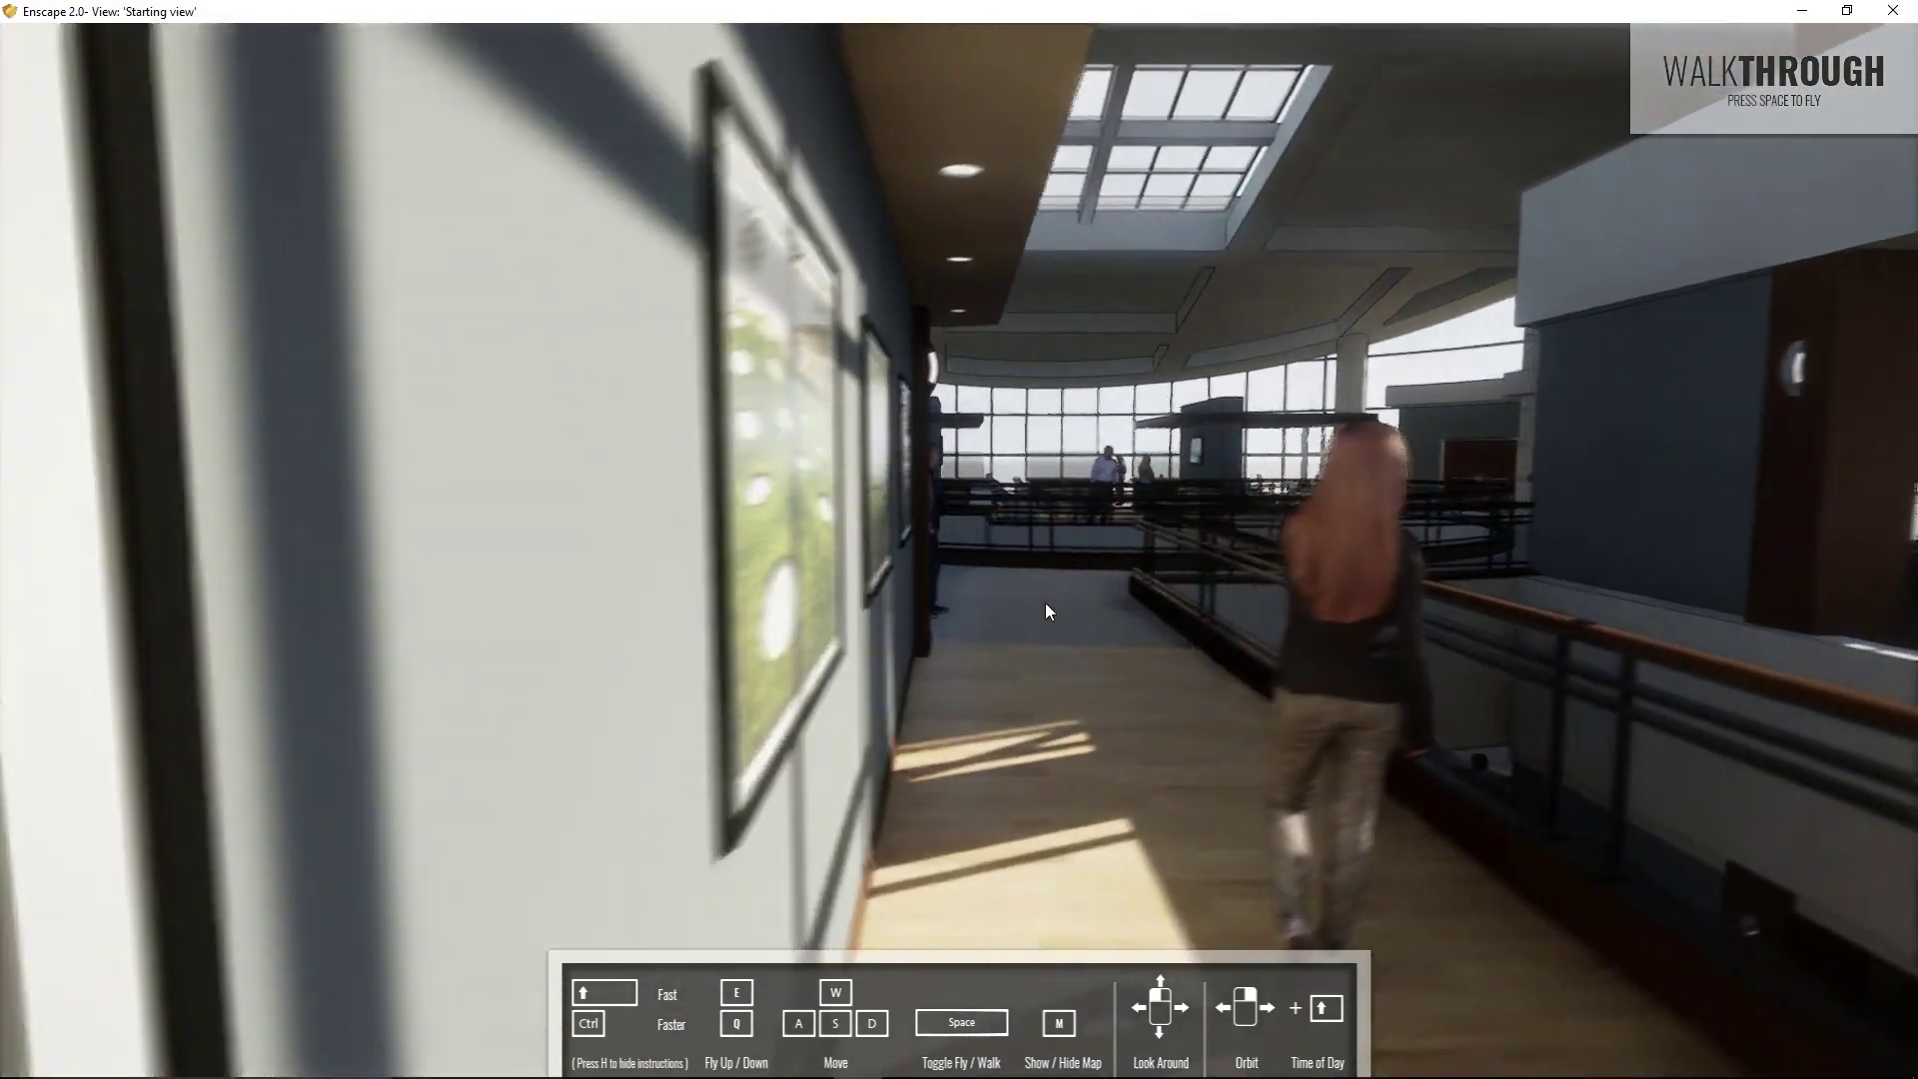
{"action": "key", "text": "w"}
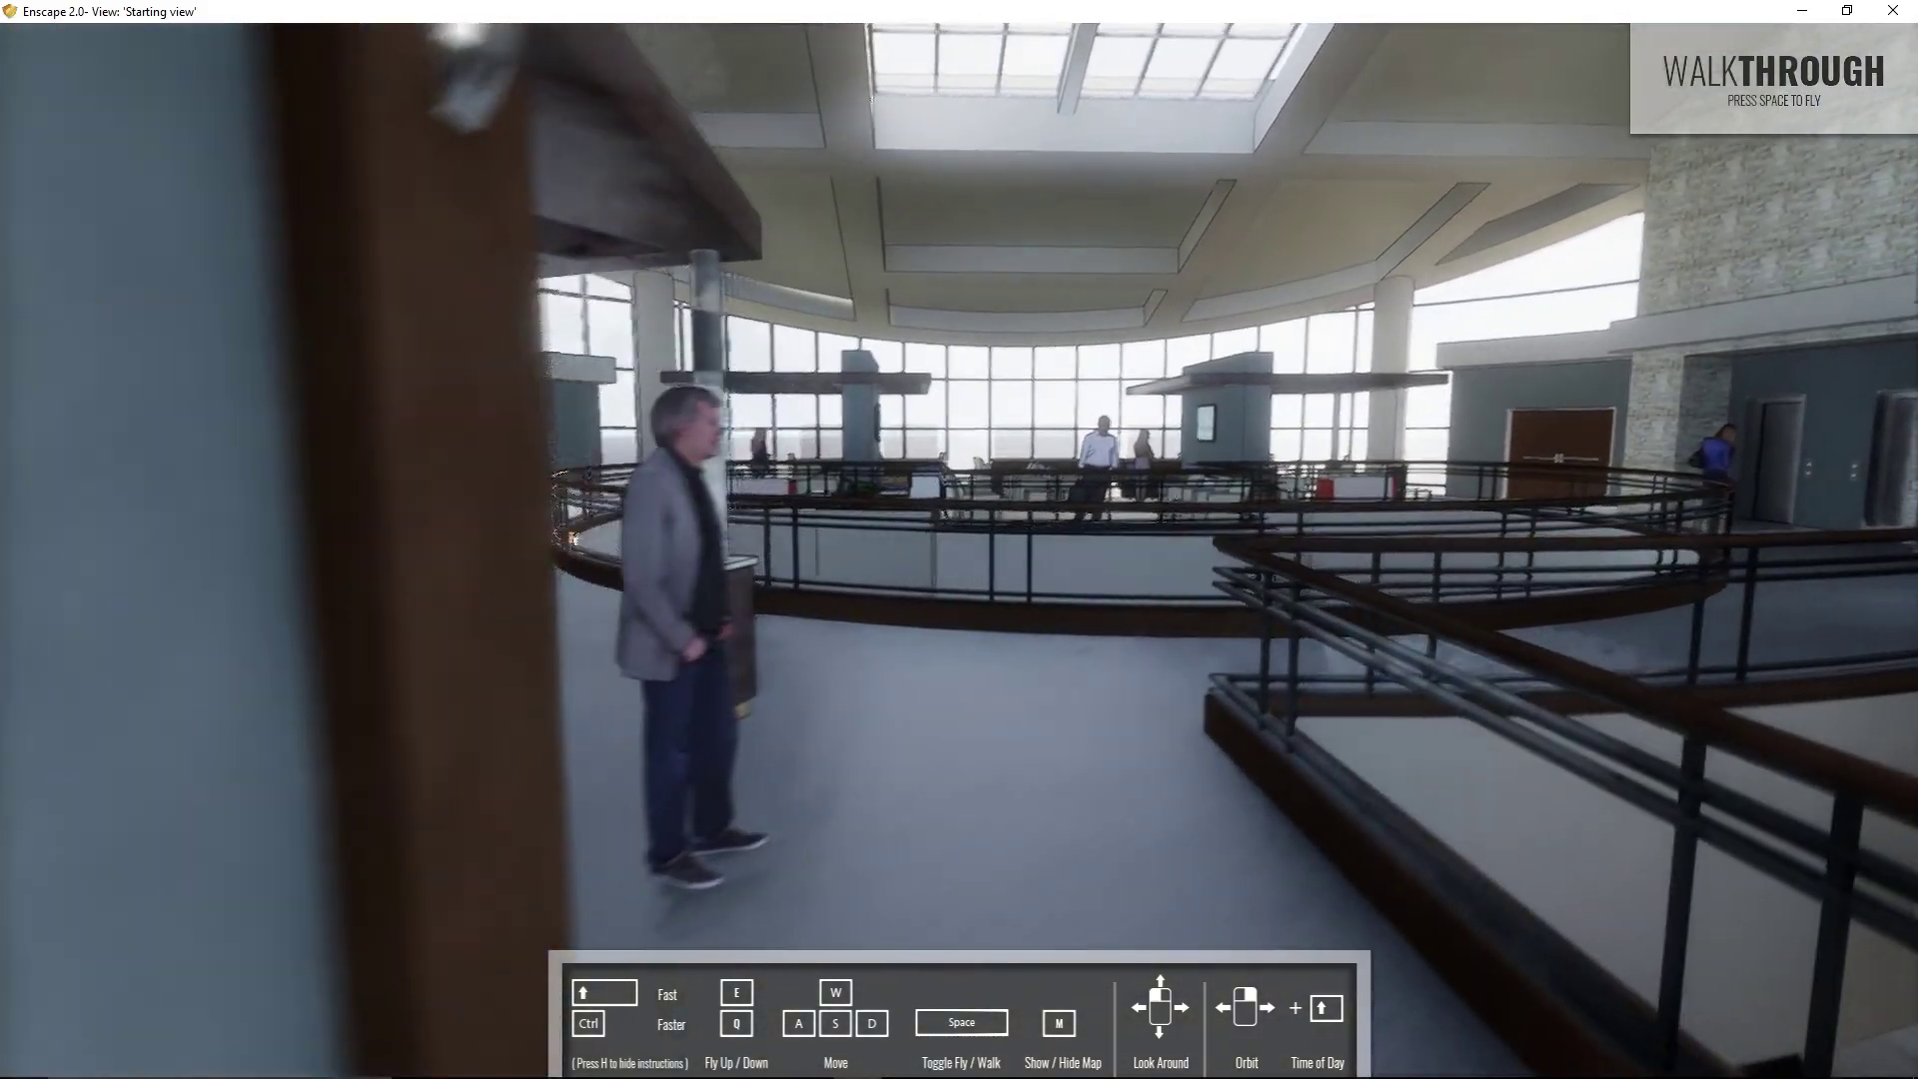
{"action": "key", "text": "w"}
{"action": "key", "text": "w"}
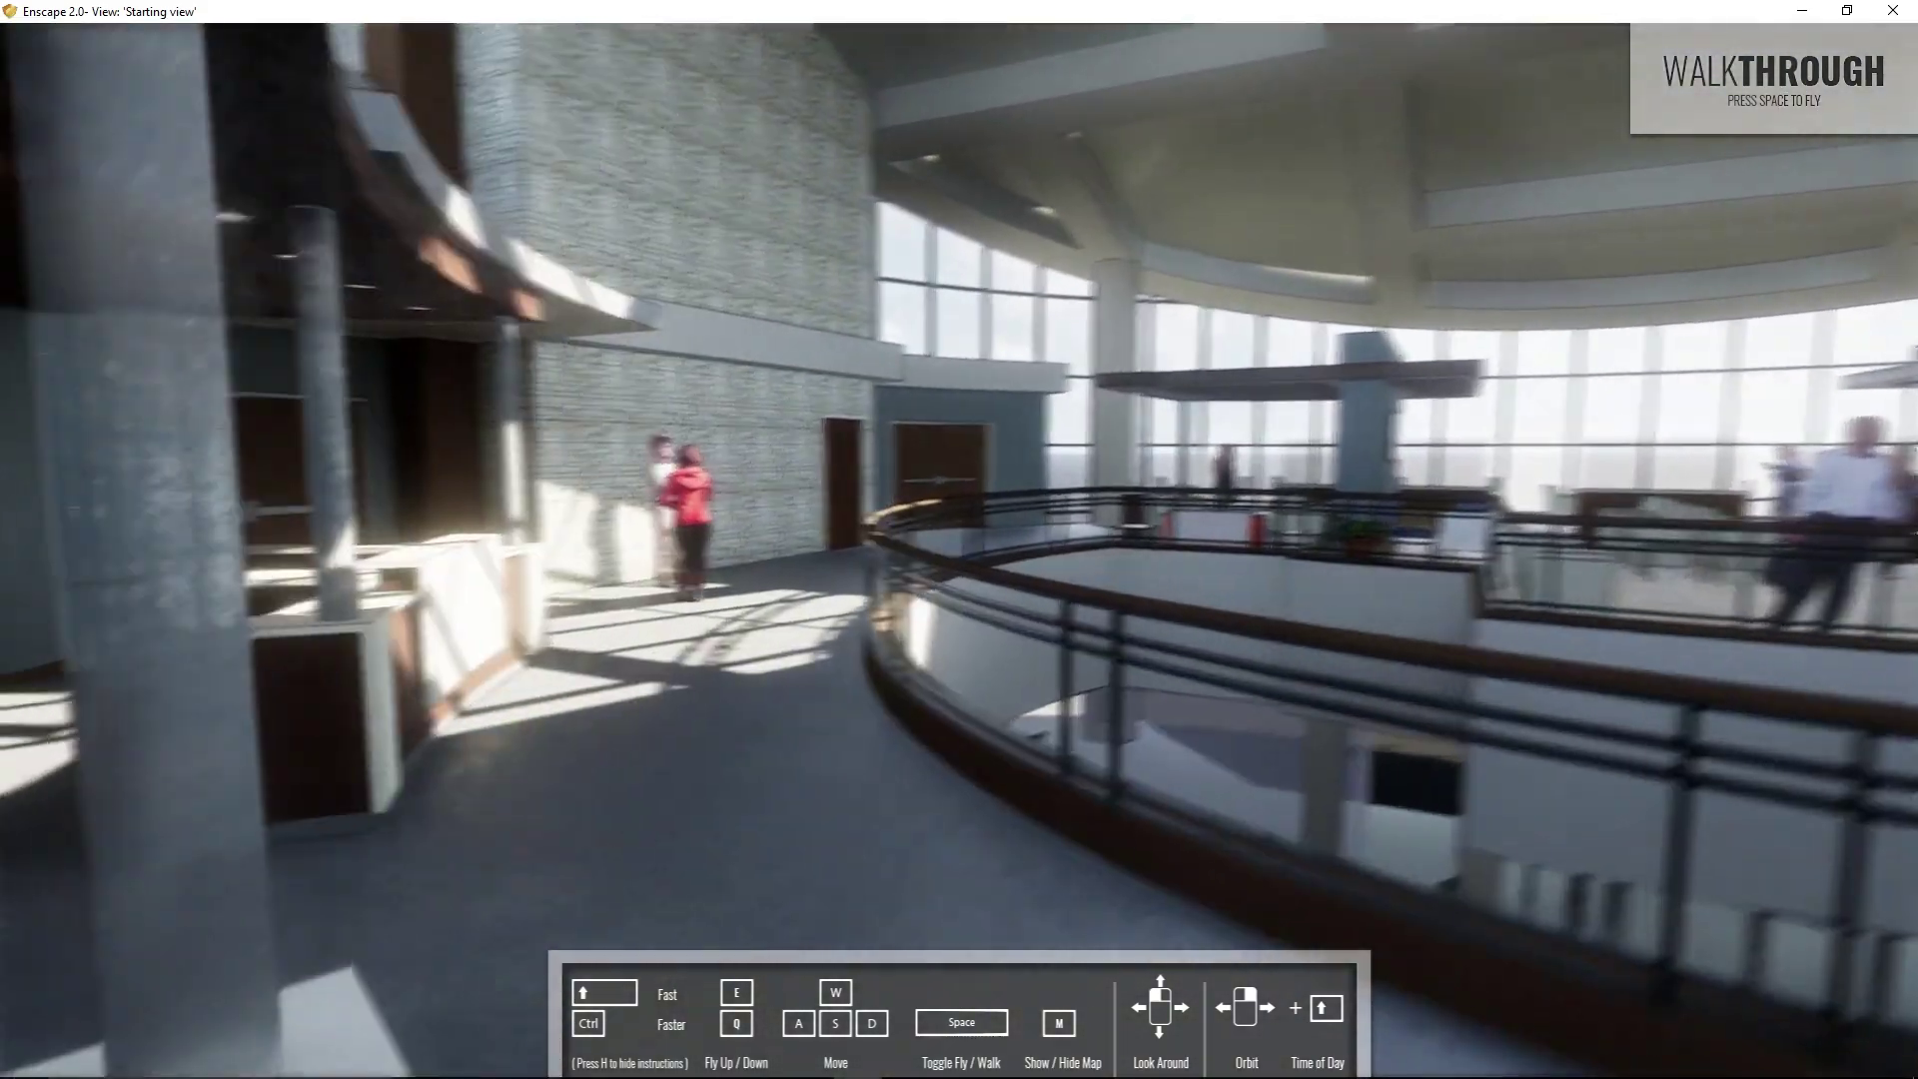
{"action": "key", "text": "w"}
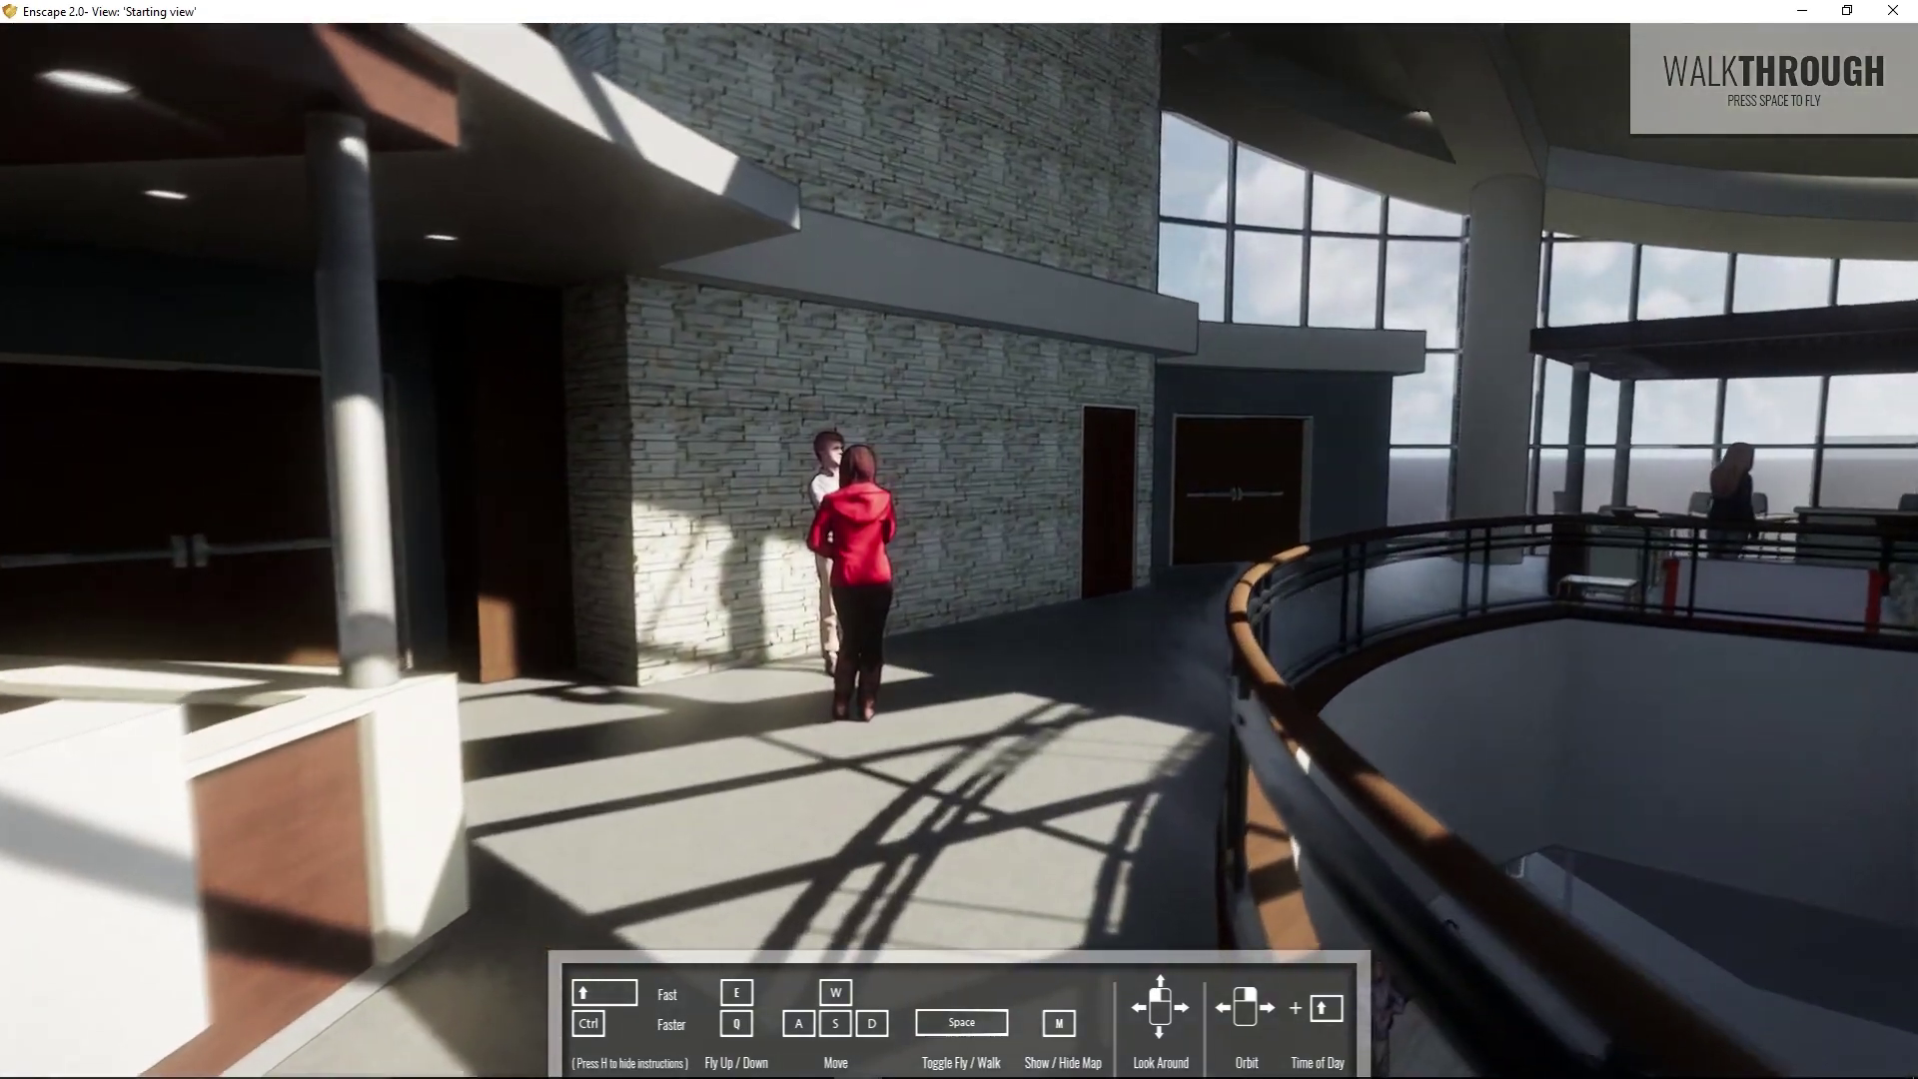
Fly across the atrium opening to the upper-floor waiting area by the curved glass wall and land there.
{"action": "key", "text": "space"}
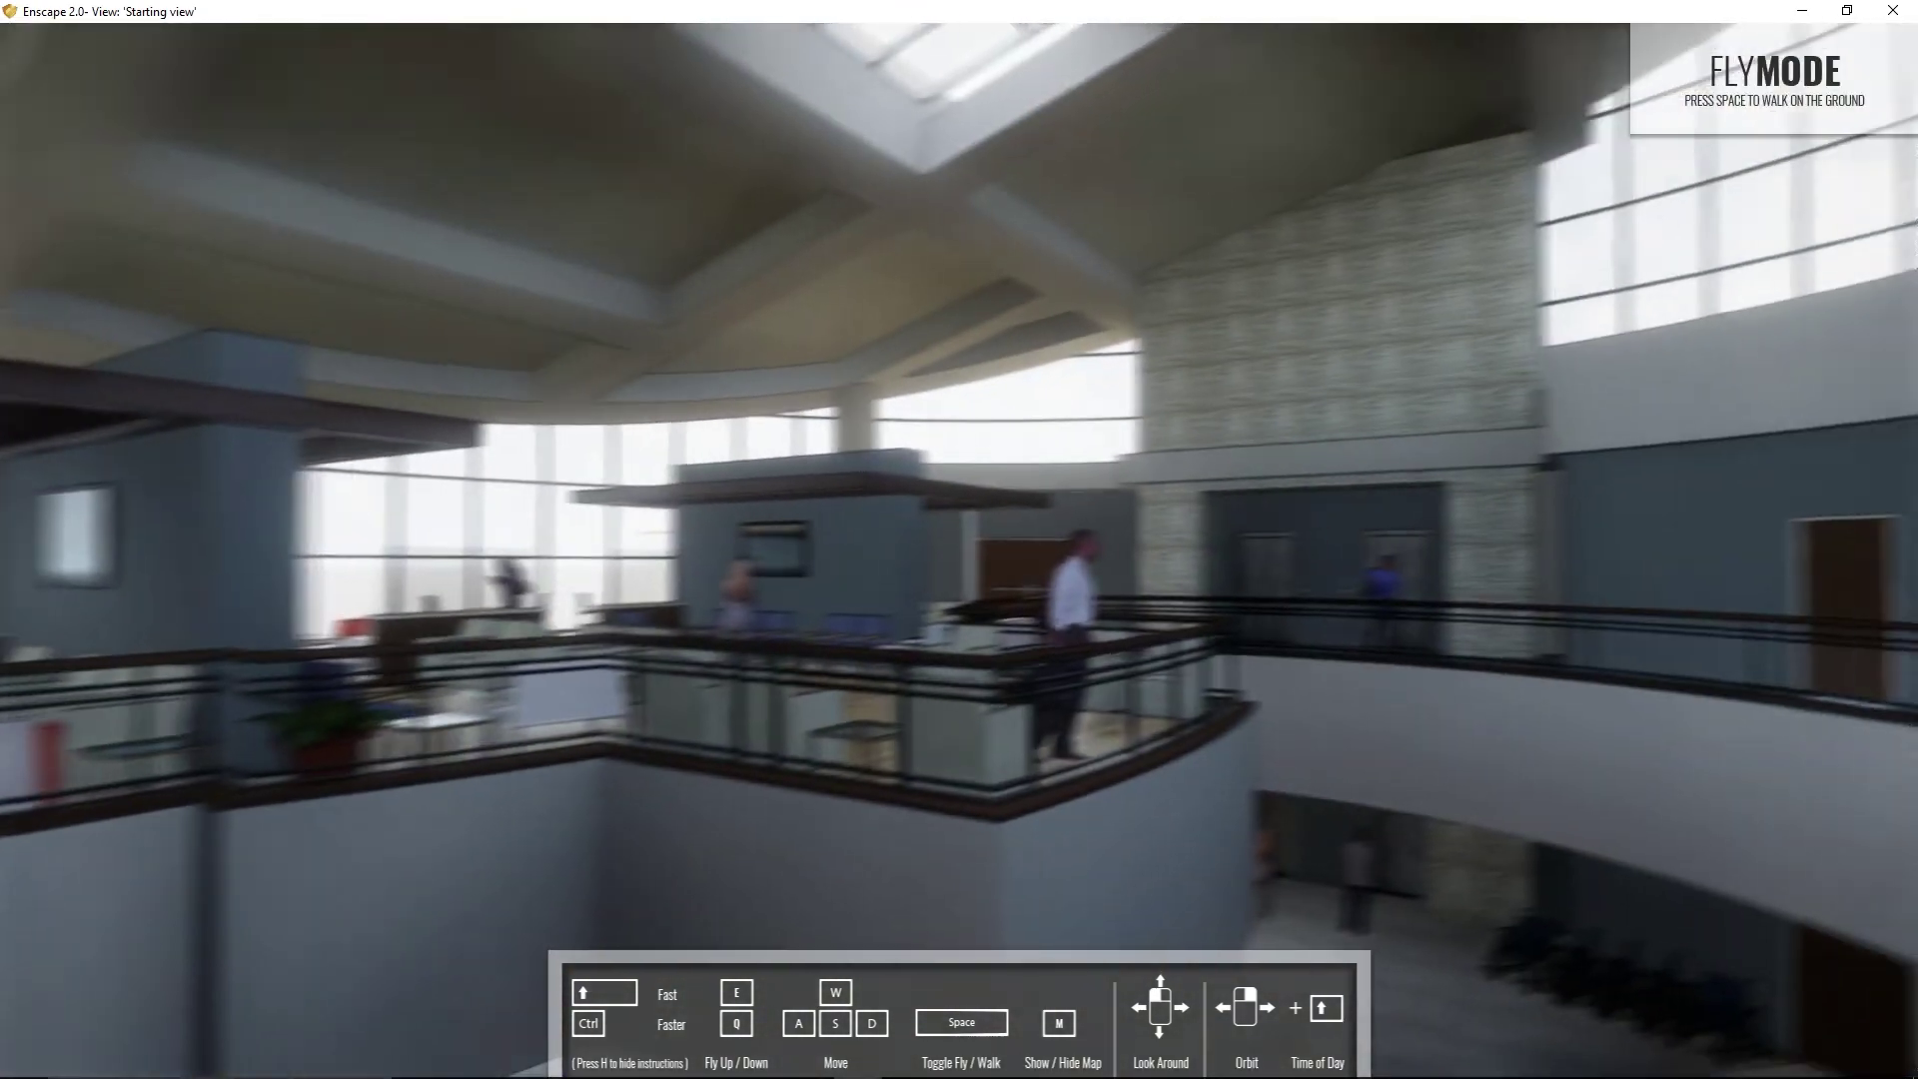
{"action": "key", "text": "w"}
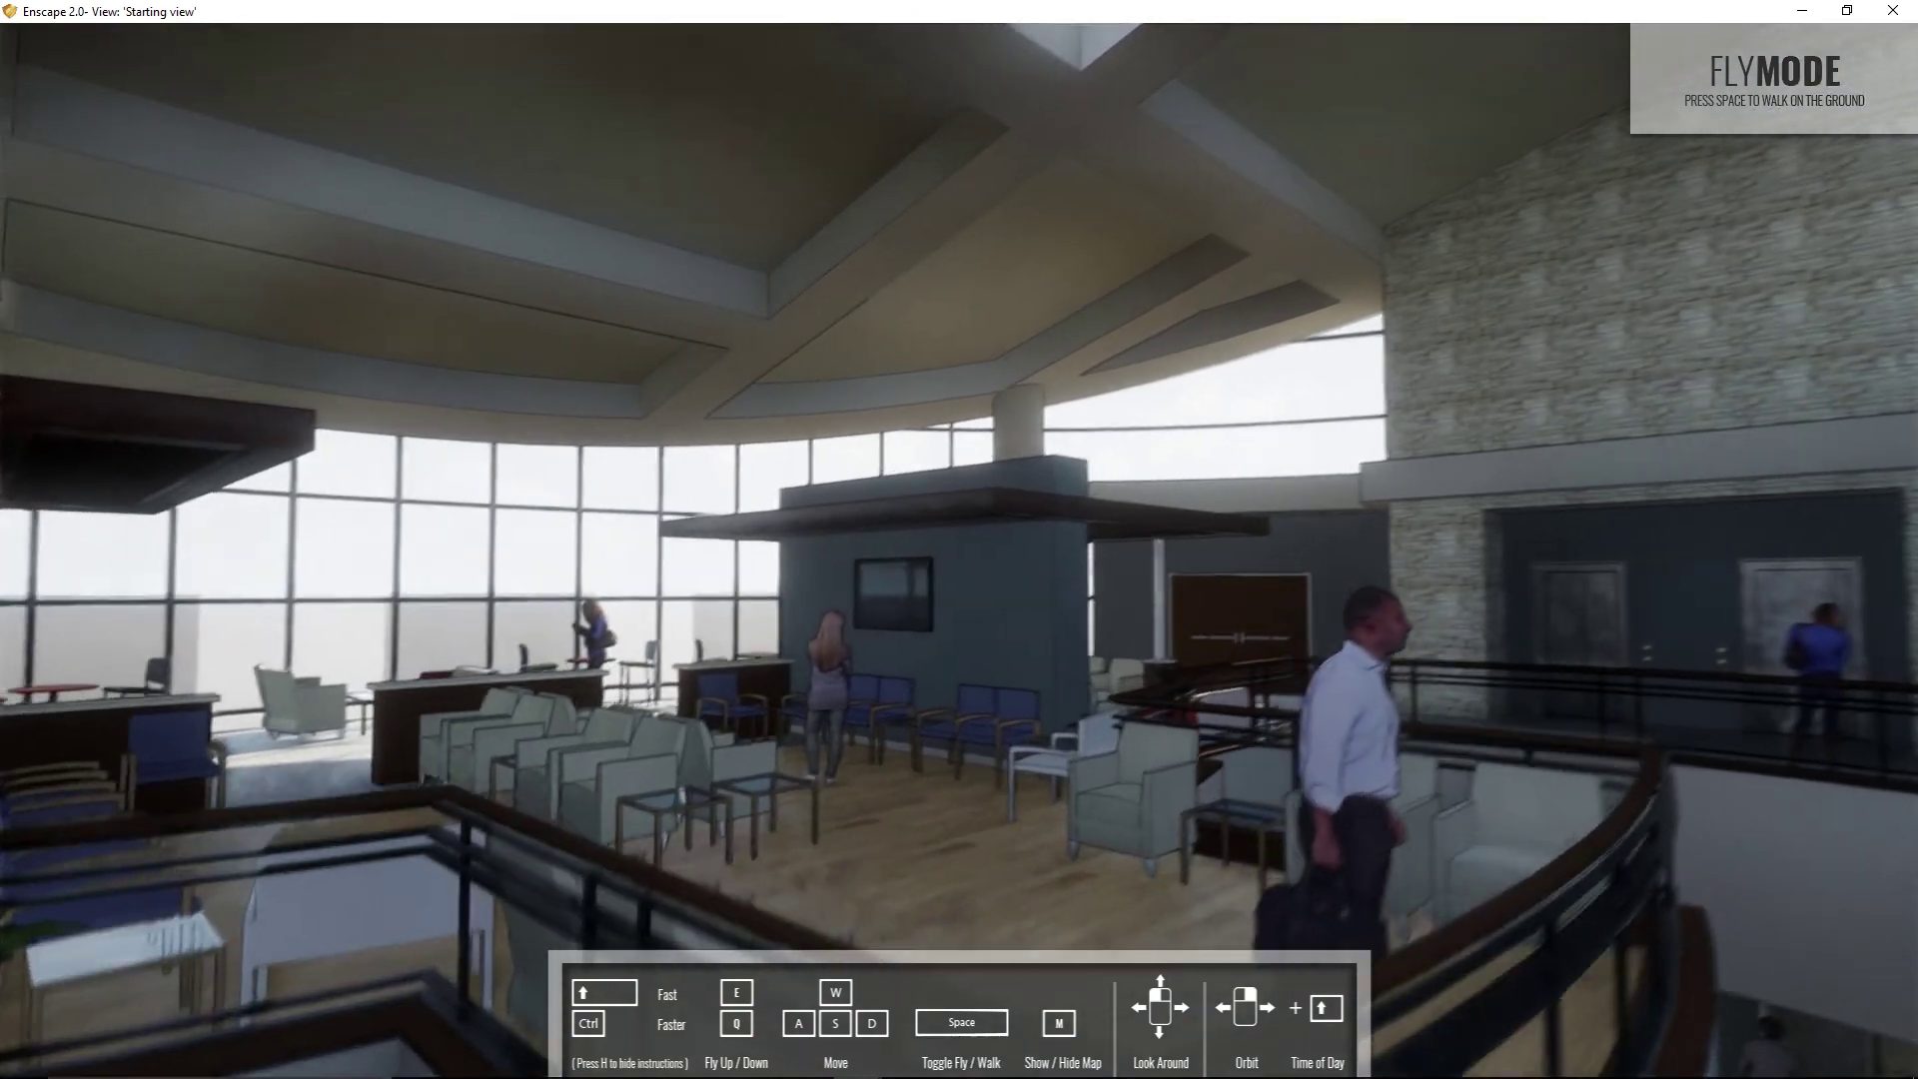
{"action": "key", "text": "w"}
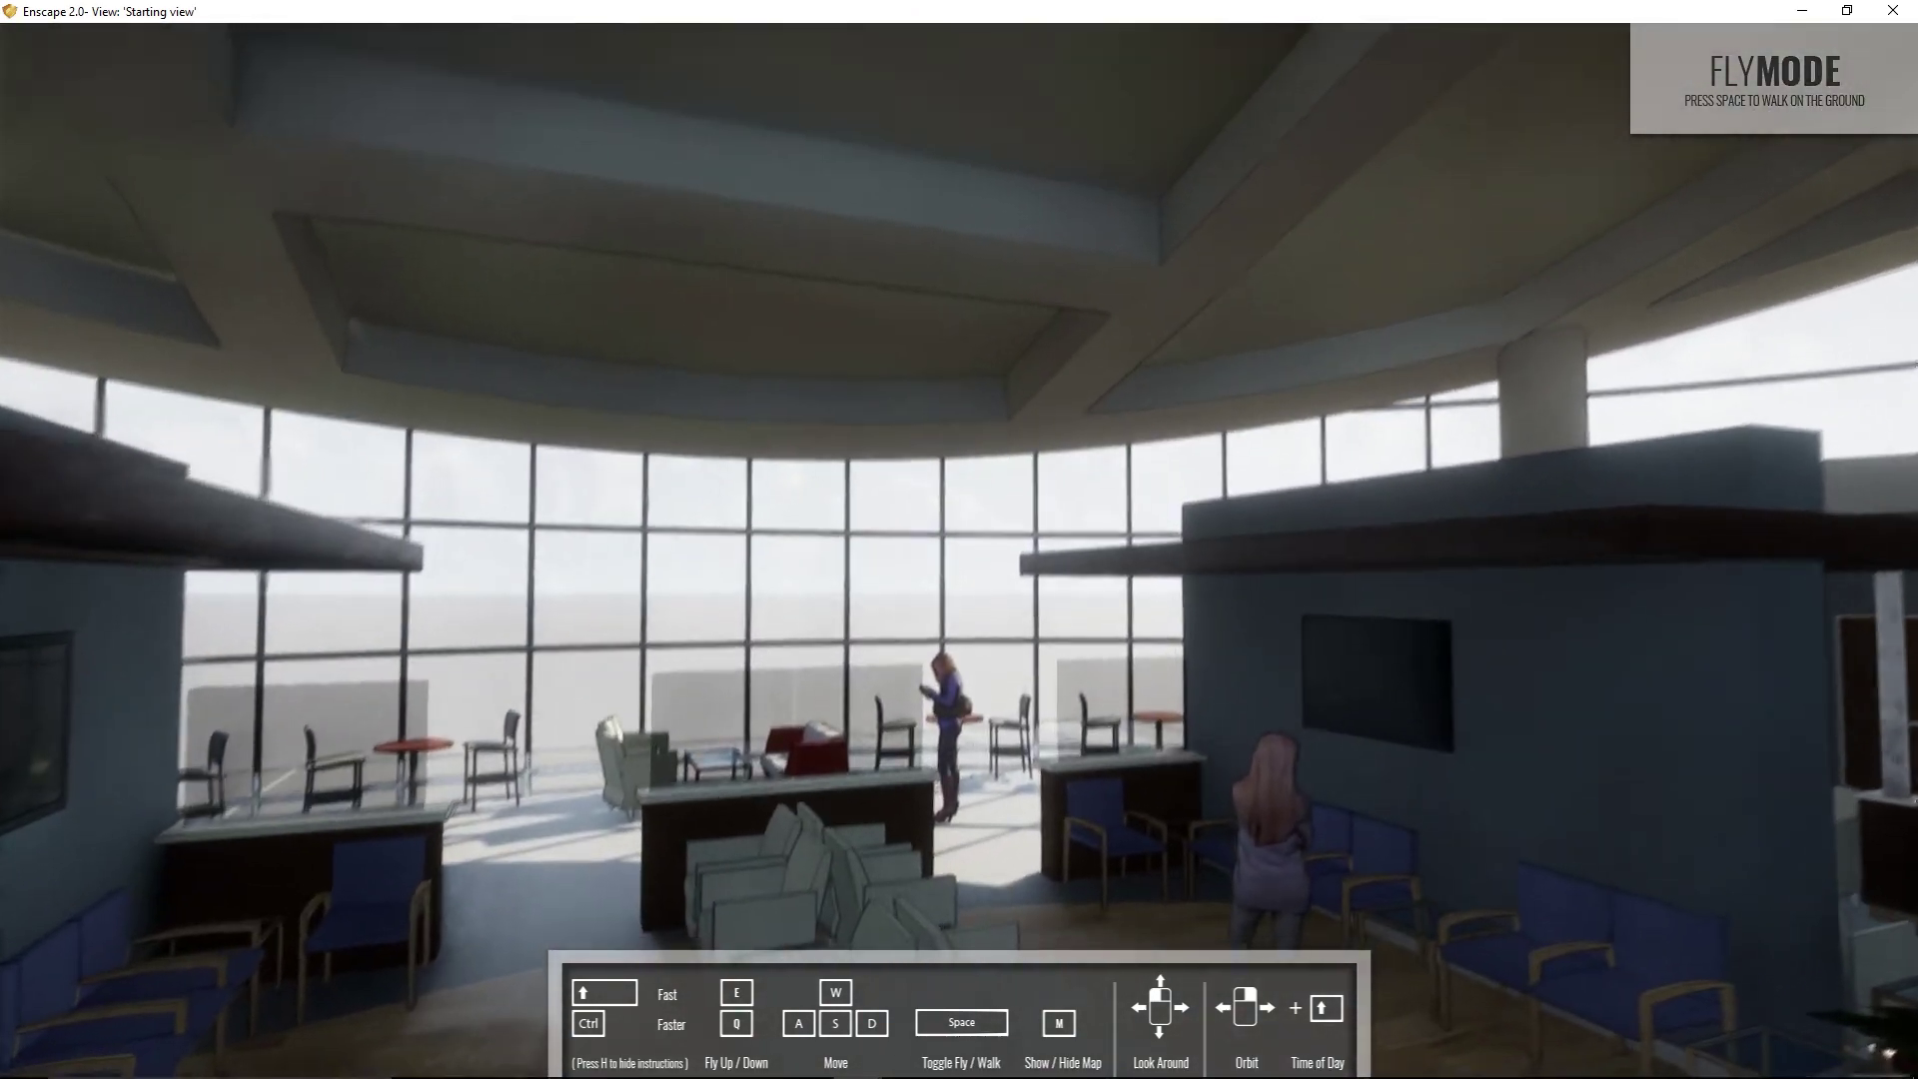
{"action": "key", "text": "w"}
{"action": "key", "text": "space"}
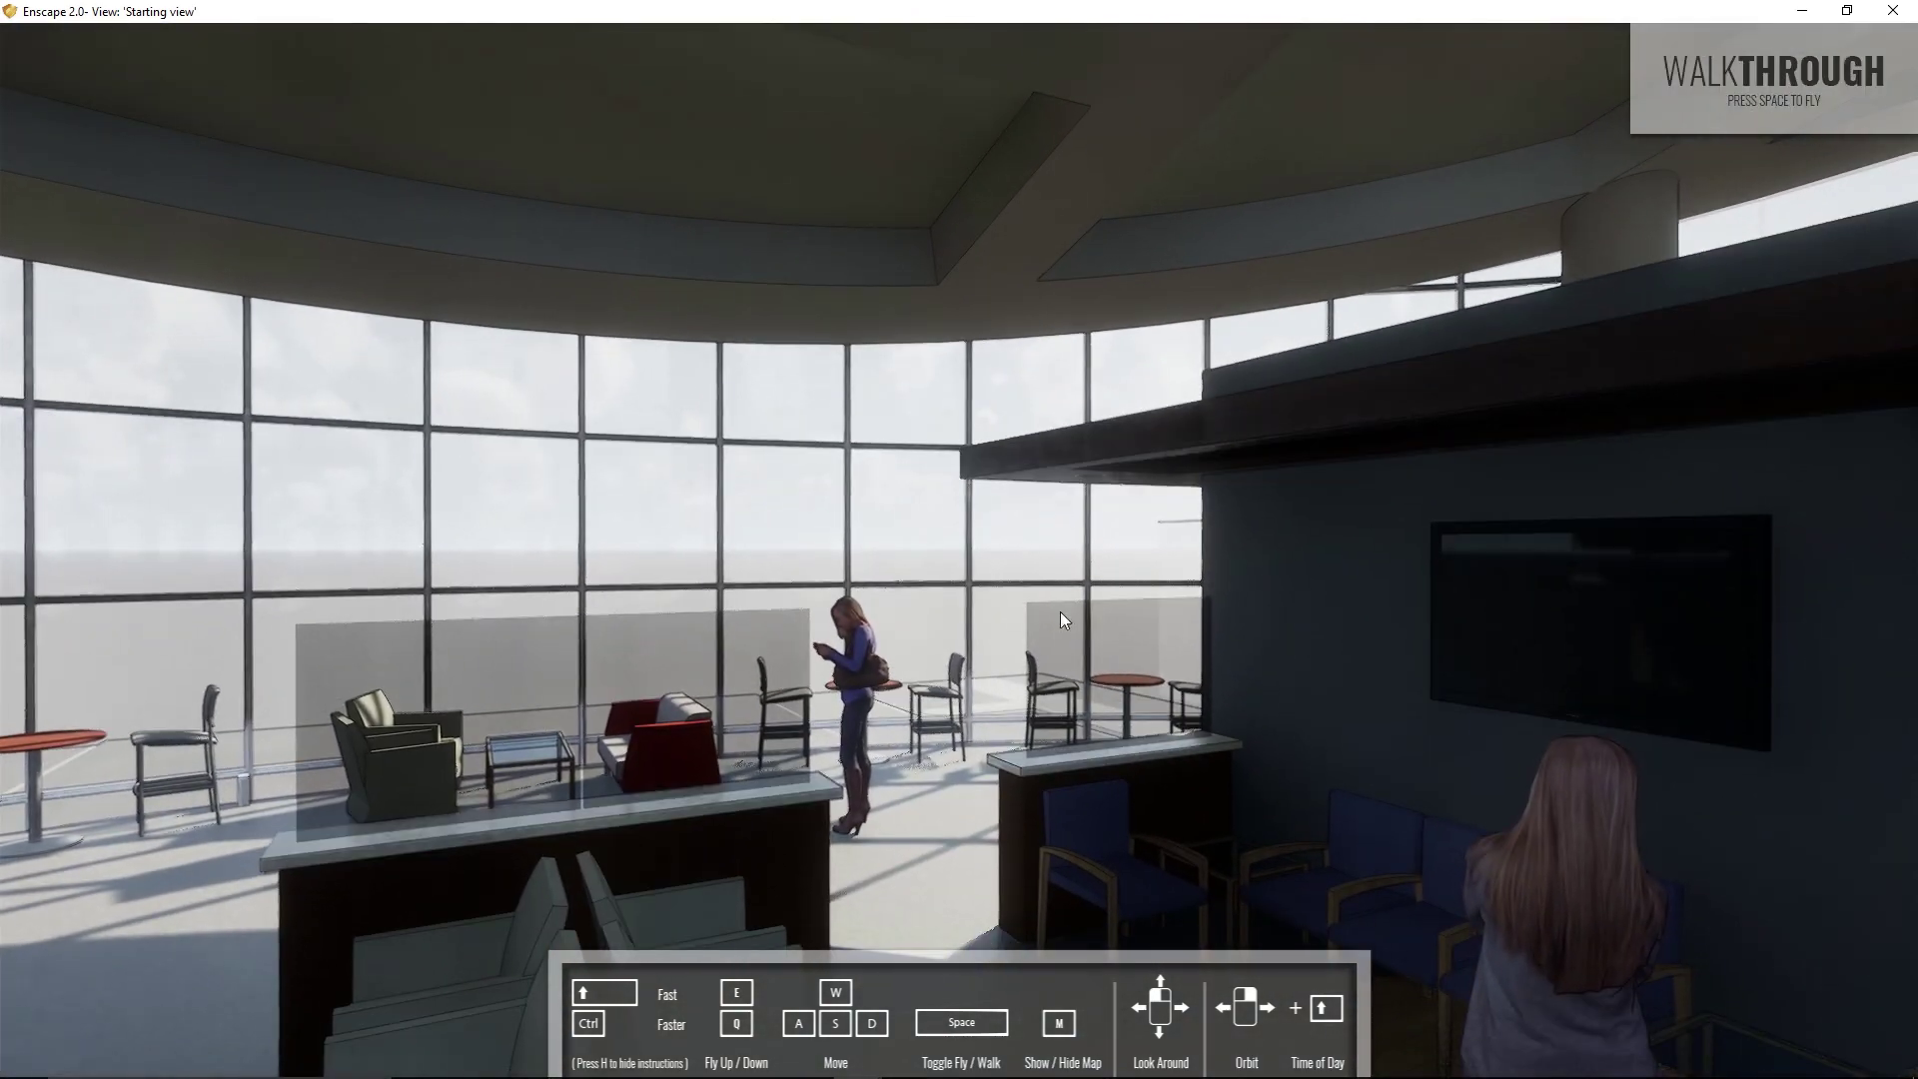
Look around the upper waiting area, facing back across the atrium and down at the tables and chairs.
{"action": "left_click_drag", "start_coordinate": [805, 732], "coordinate": [1489, 731]}
{"action": "left_click_drag", "start_coordinate": [808, 740], "coordinate": [779, 741]}
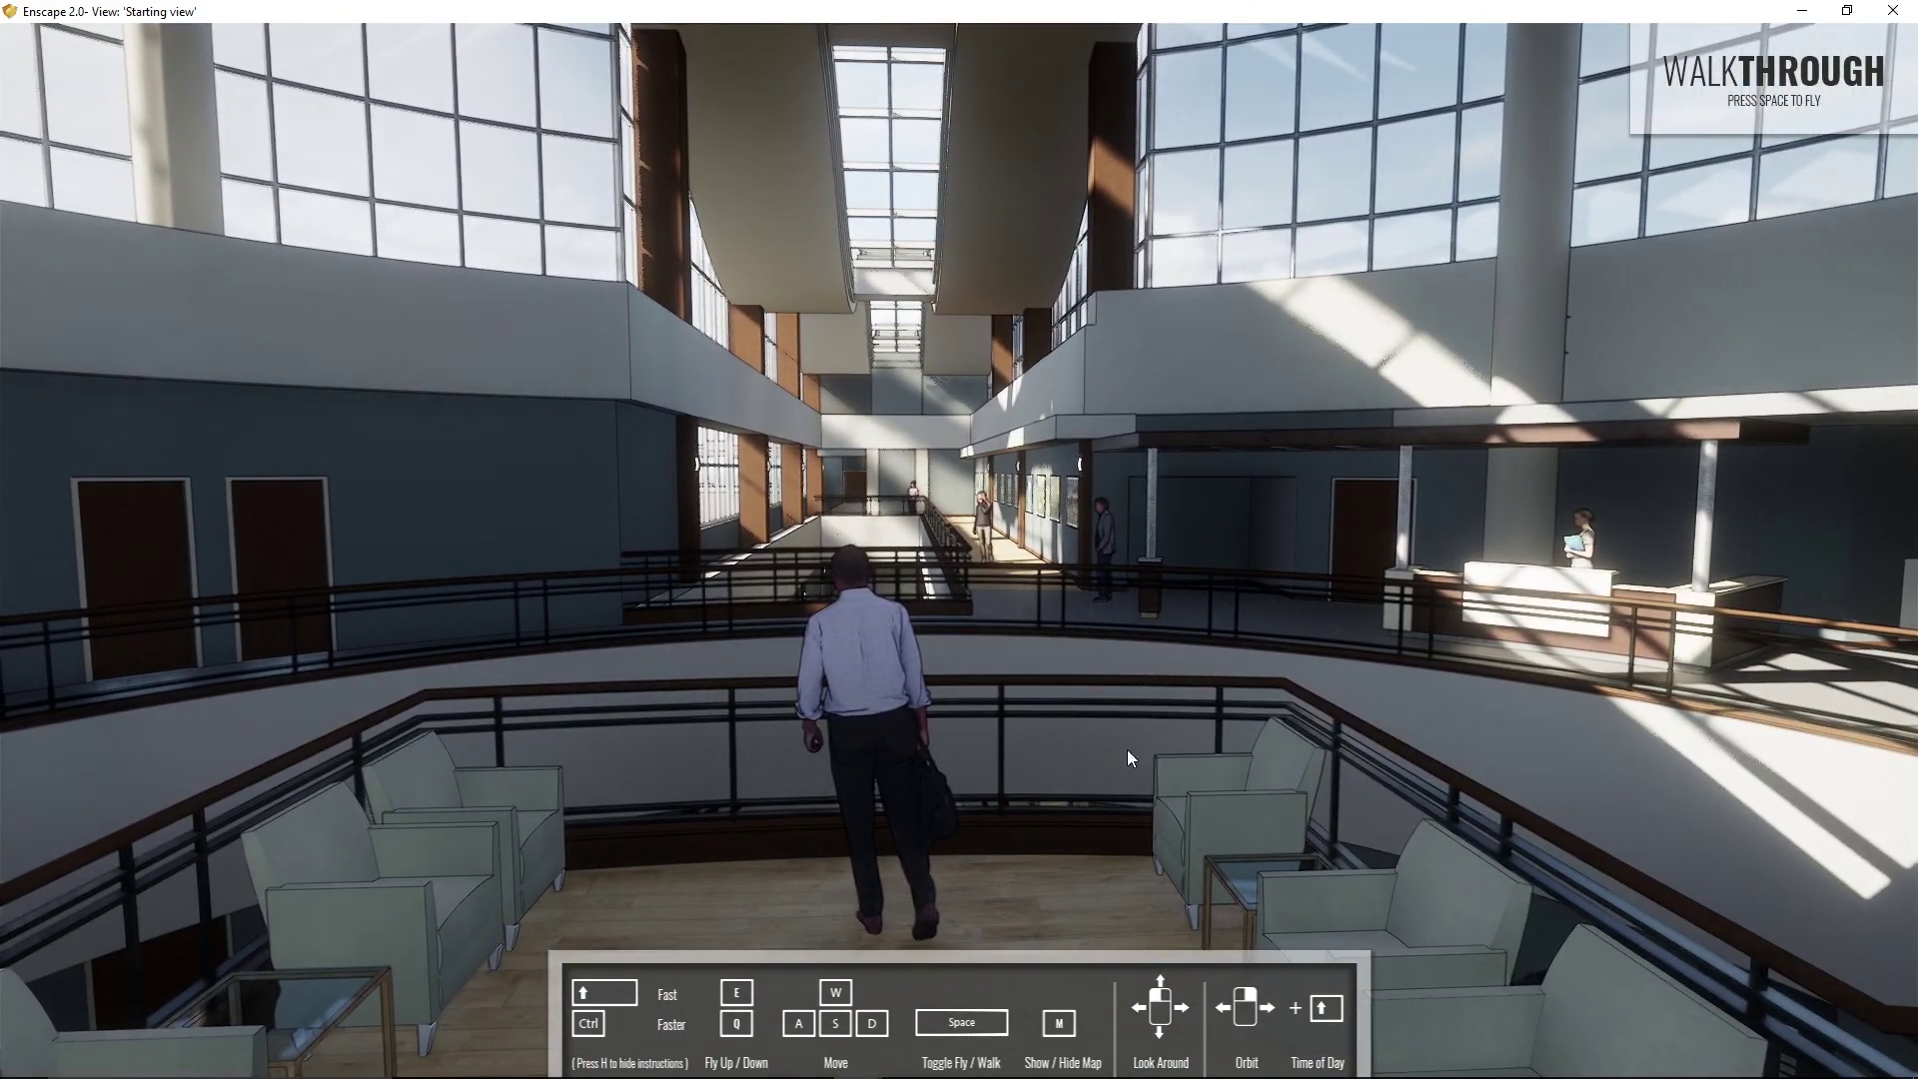
{"action": "left_click_drag", "start_coordinate": [959, 539], "coordinate": [859, 899]}
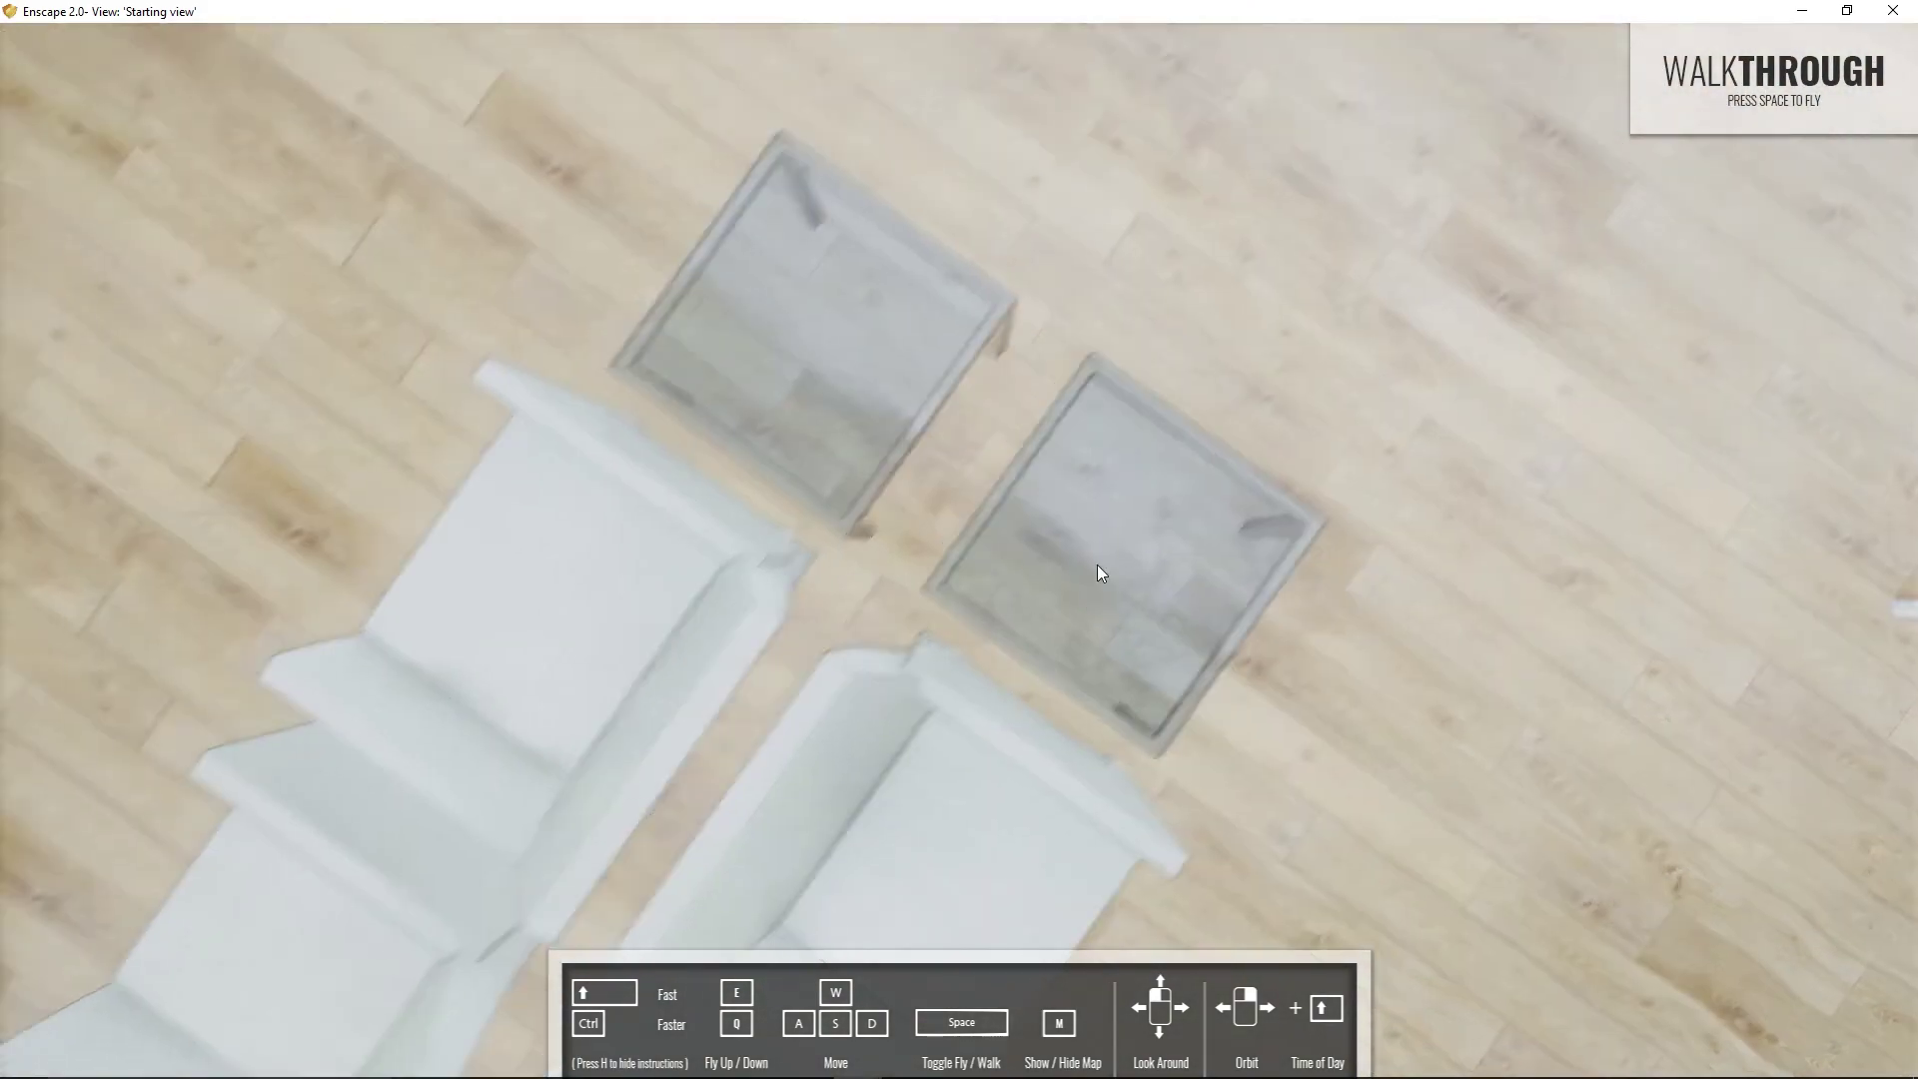
{"action": "left_click_drag", "start_coordinate": [1097, 572], "coordinate": [1273, 627]}
{"action": "left_click_drag", "start_coordinate": [1149, 879], "coordinate": [1219, 540]}
Move over the atrium railing in fly mode and drop to the ground-floor lobby in walk mode, facing the reception desk.
{"action": "key", "text": "d"}
{"action": "key", "text": "w"}
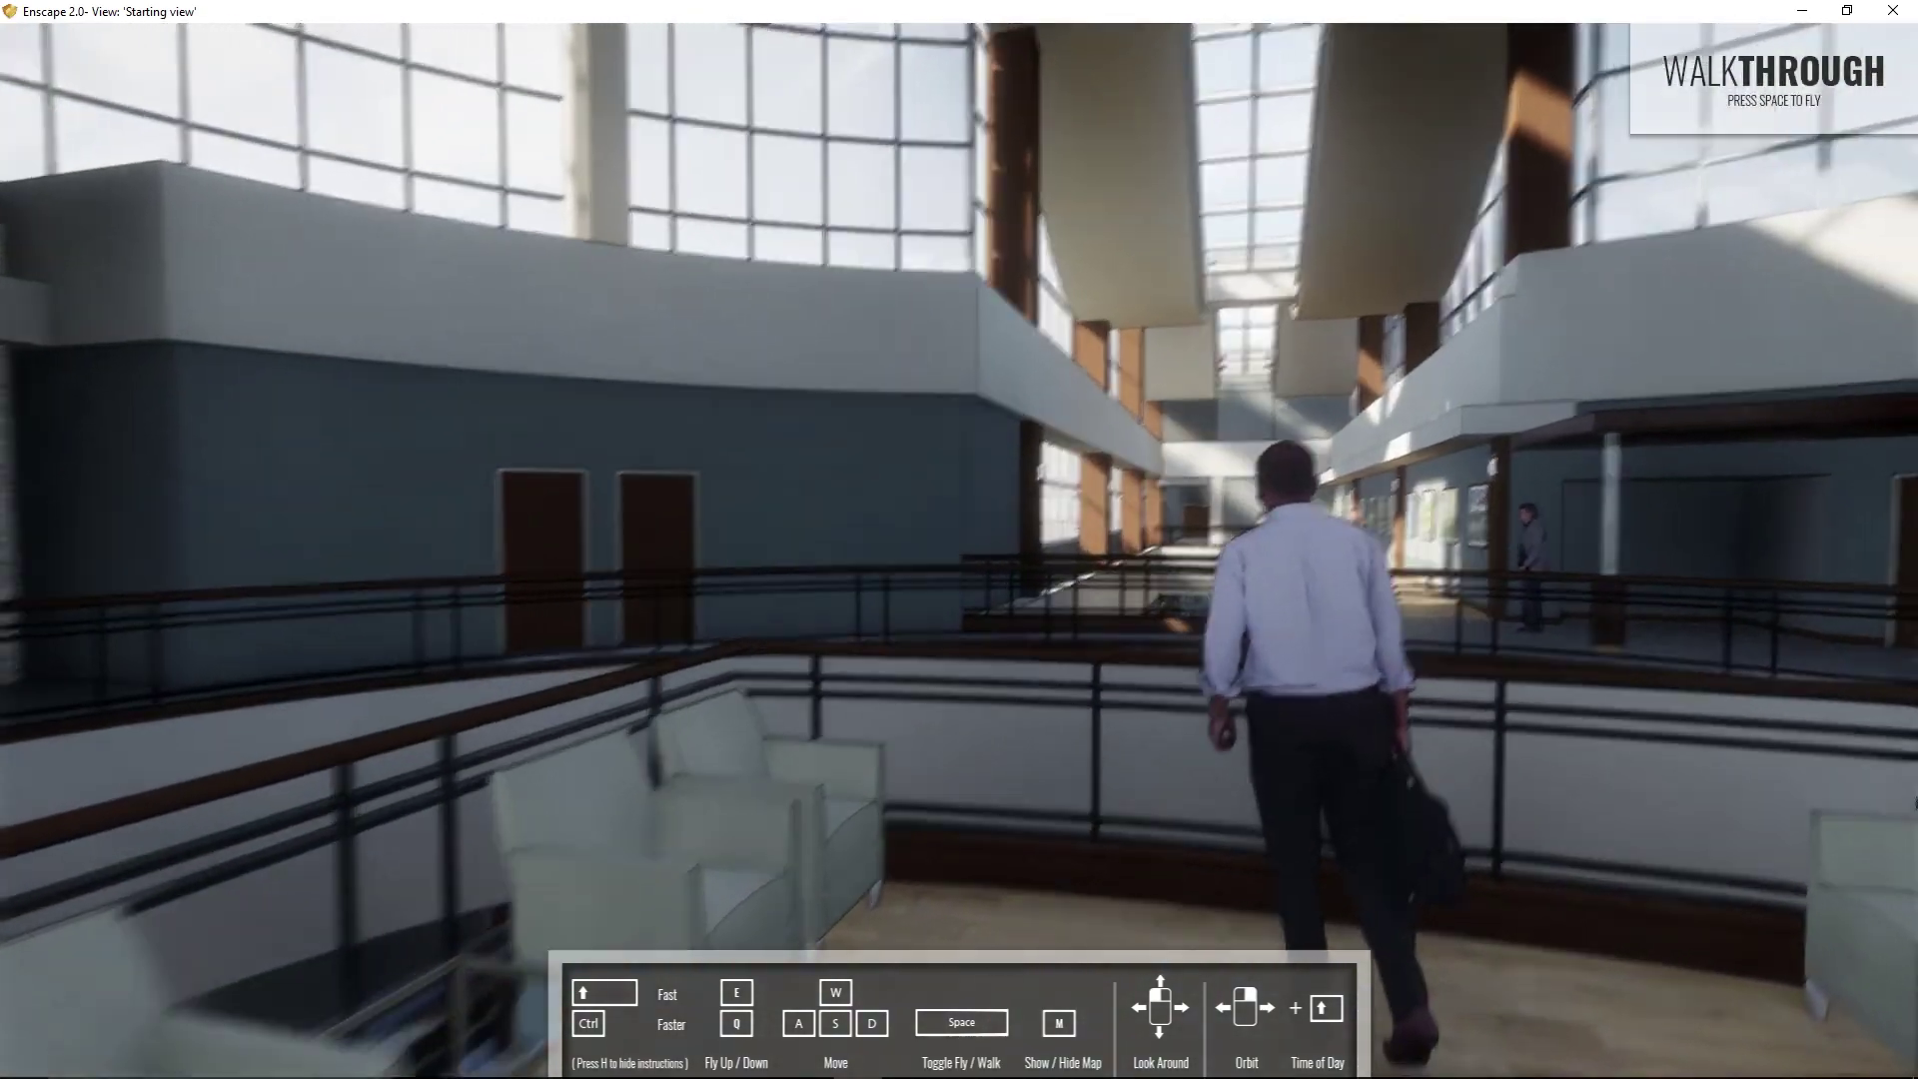
{"action": "key", "text": "space"}
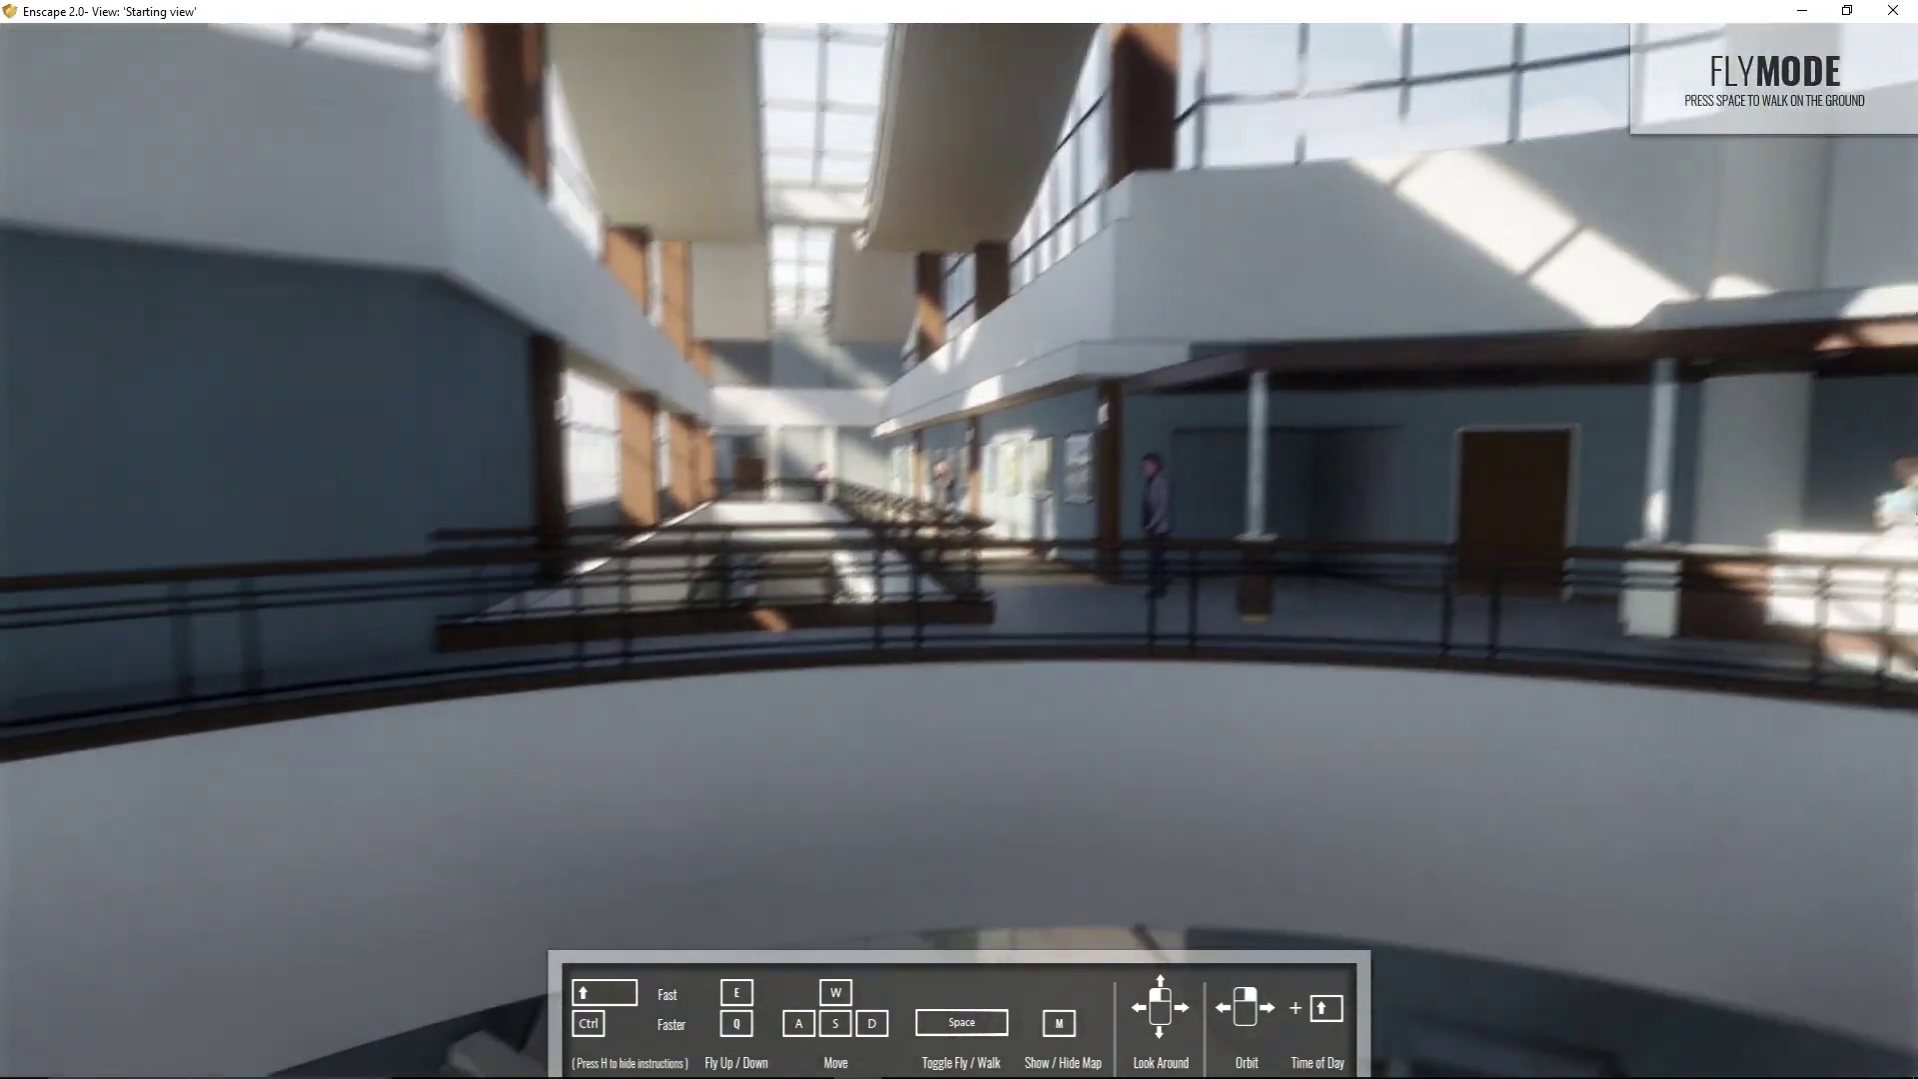
{"action": "left_click_drag", "start_coordinate": [959, 540], "coordinate": [949, 839]}
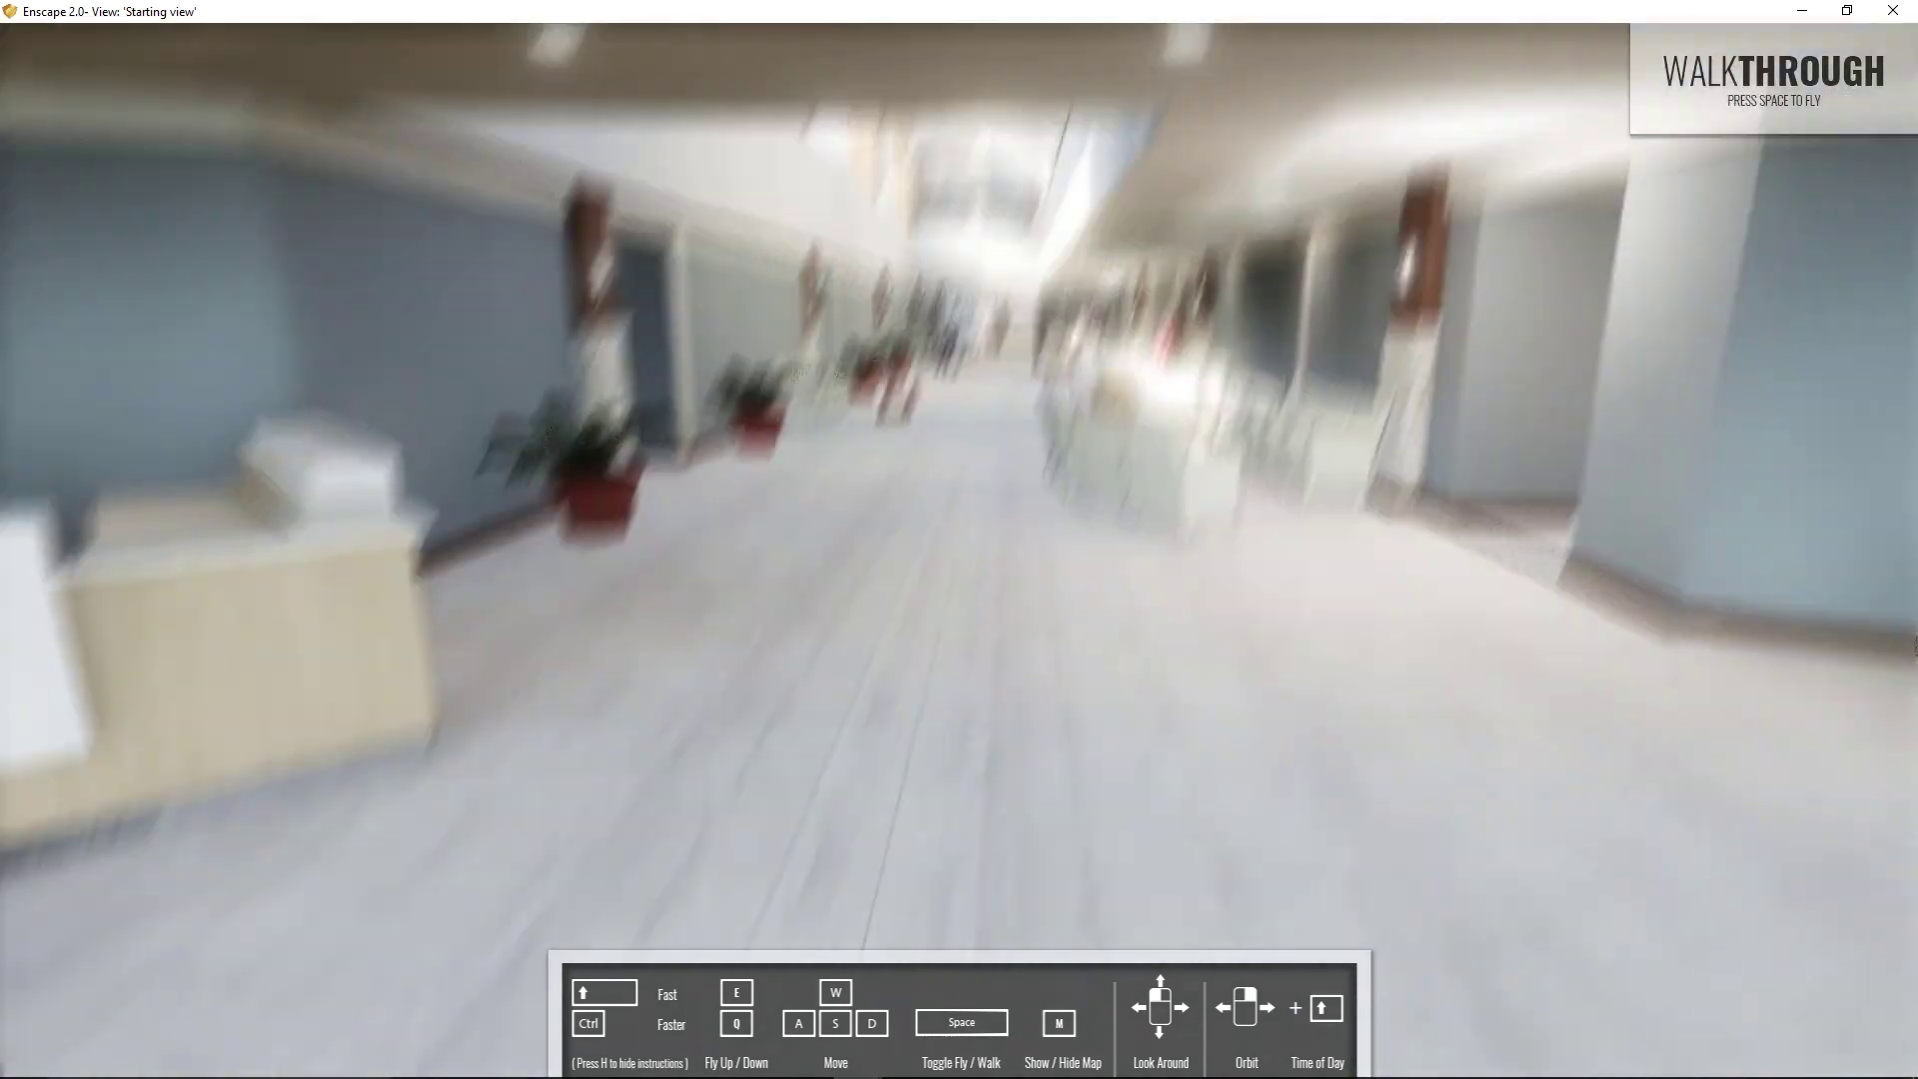
{"action": "left_click_drag", "start_coordinate": [1299, 849], "coordinate": [1082, 821]}
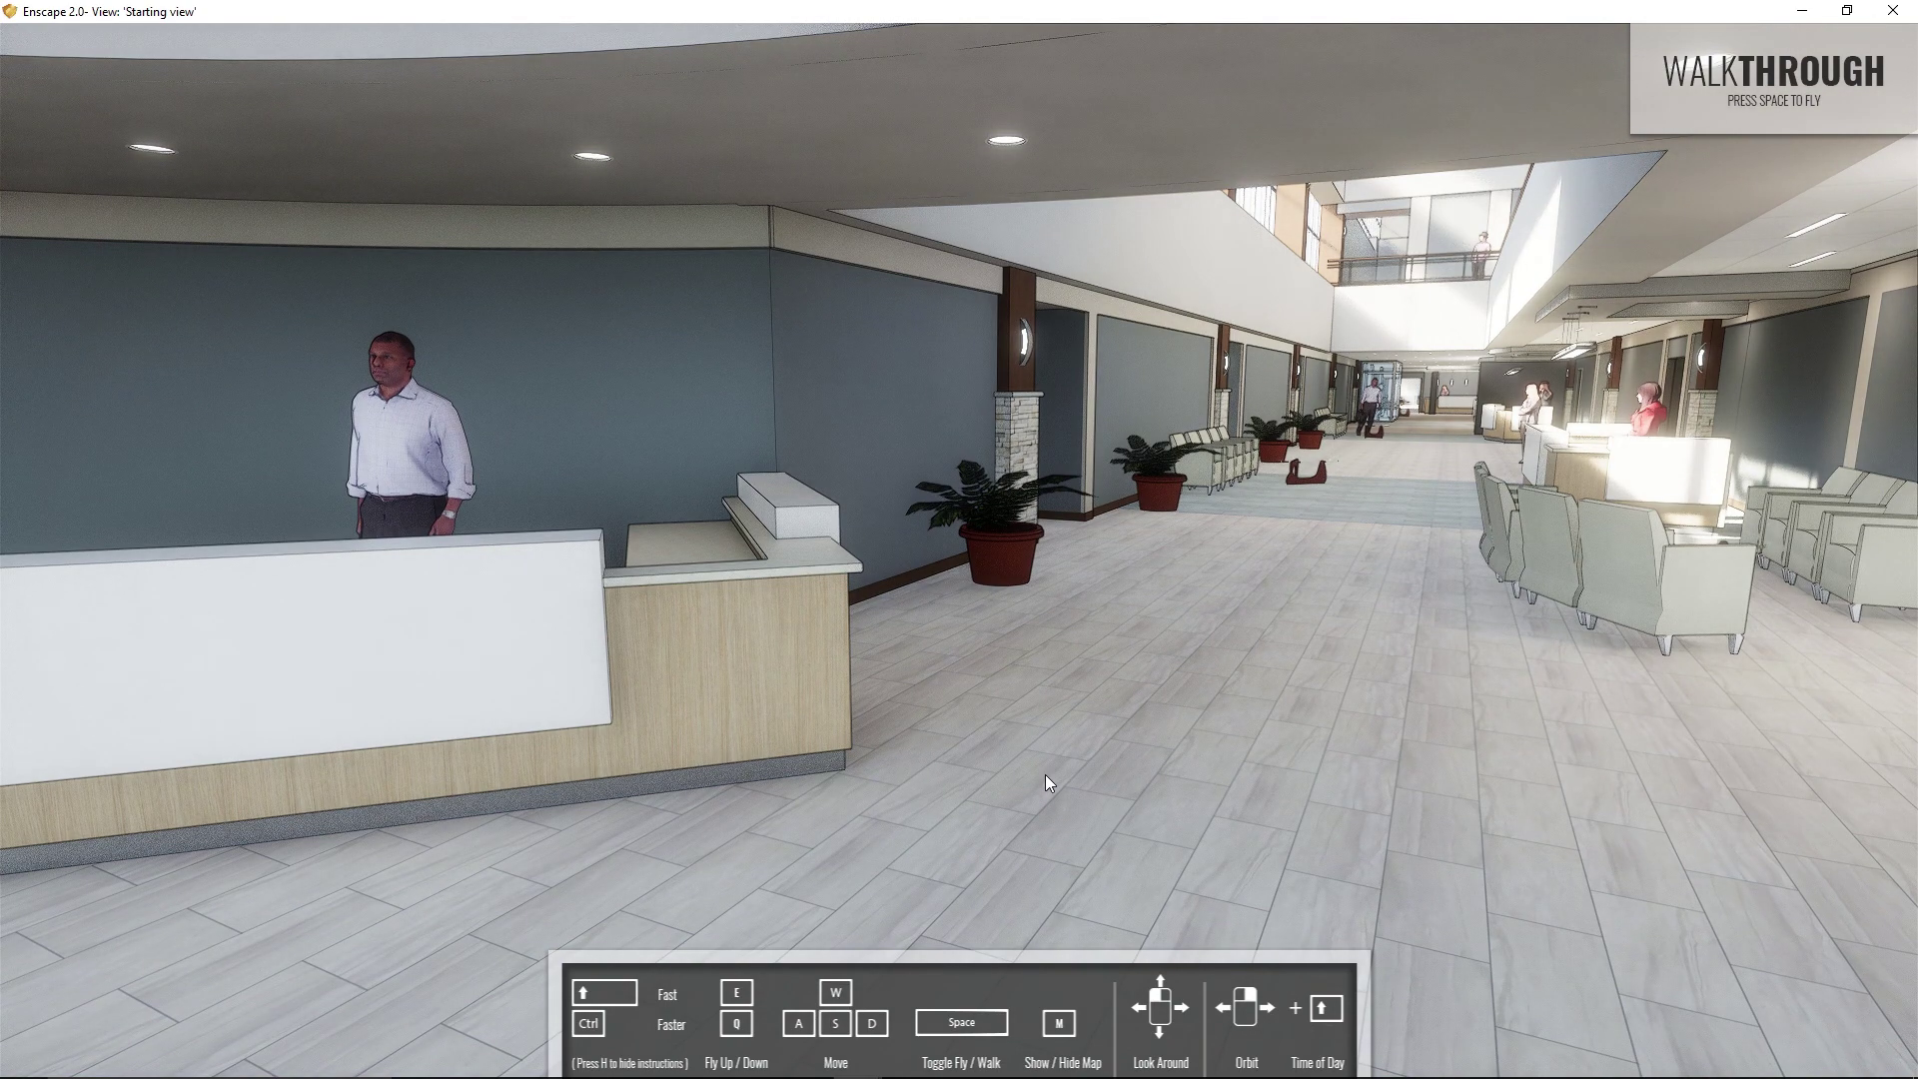
Walk along the ground-floor corridor to the waiting chairs and face the red-jacketed receptionist's desk.
{"action": "key", "text": "w"}
{"action": "key", "text": "d"}
{"action": "key", "text": "a"}
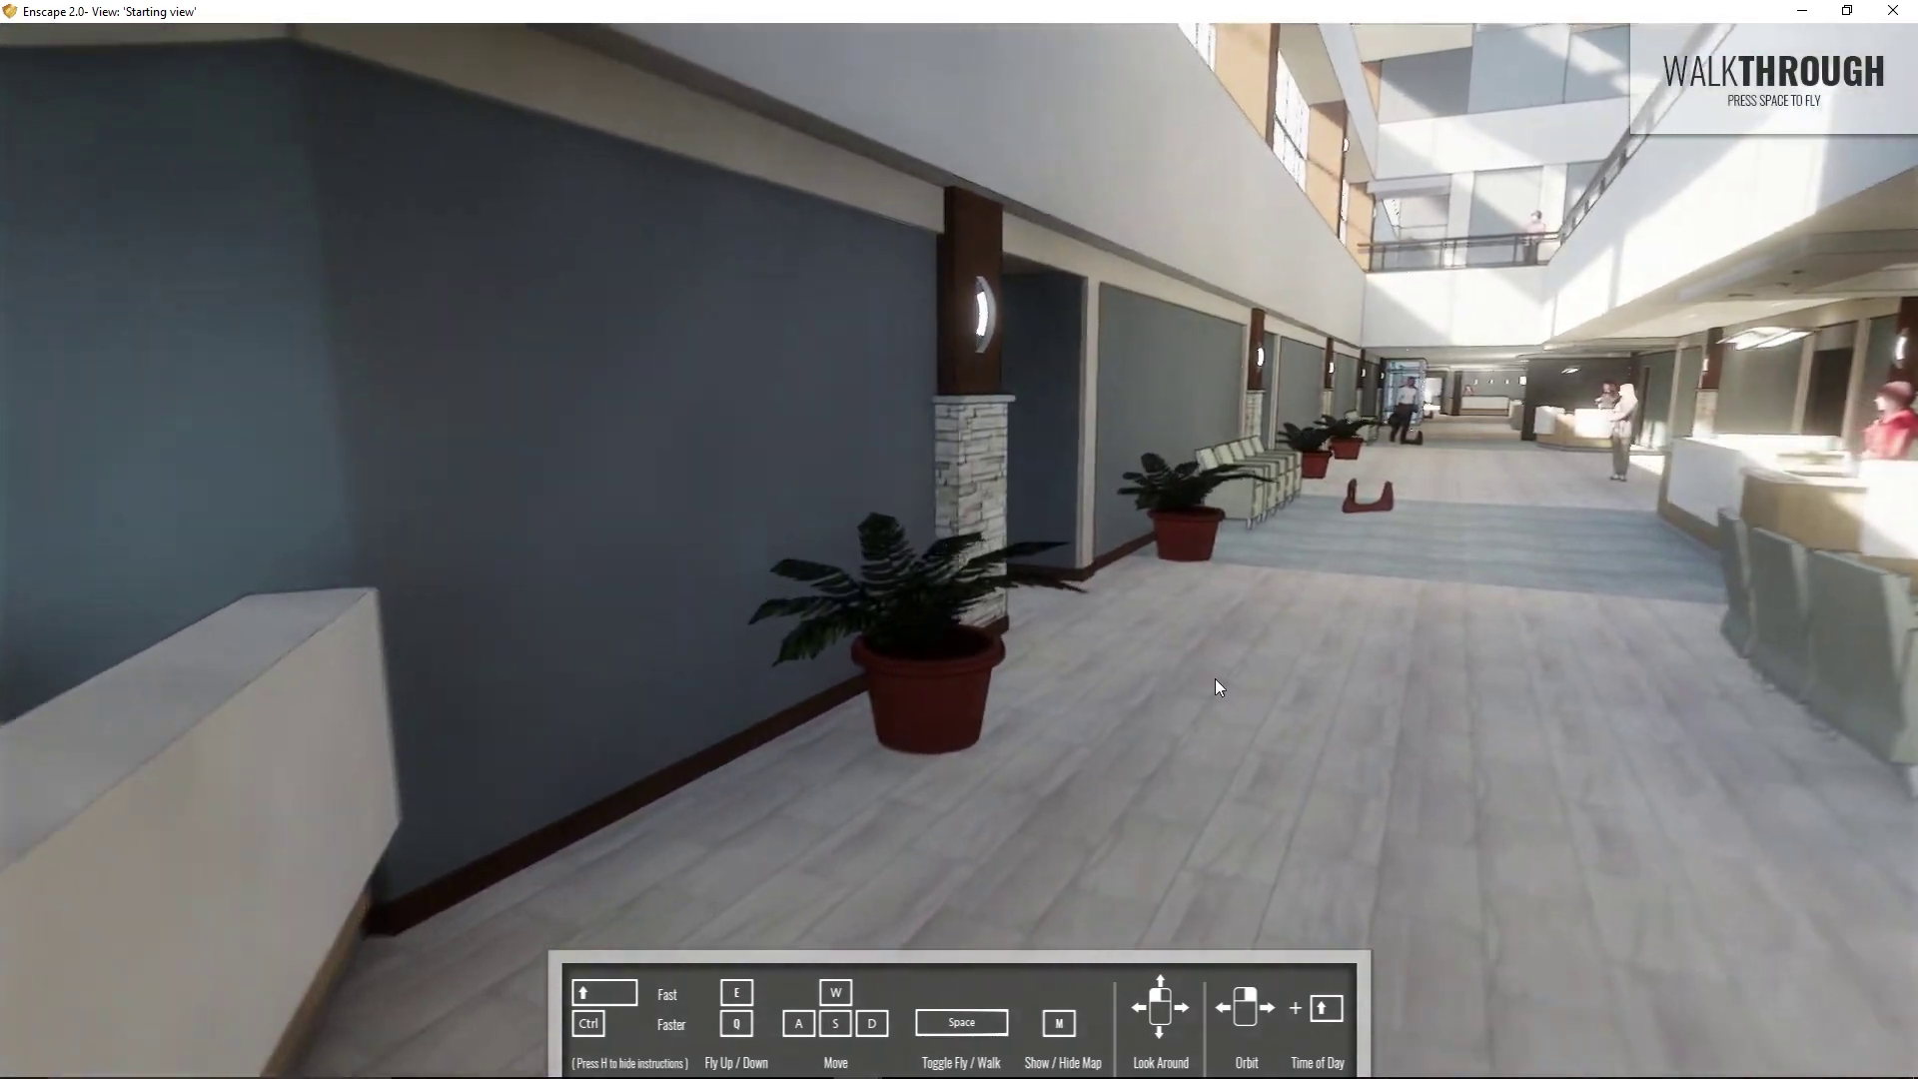
{"action": "key", "text": "w"}
{"action": "left_click_drag", "start_coordinate": [1135, 651], "coordinate": [1339, 624]}
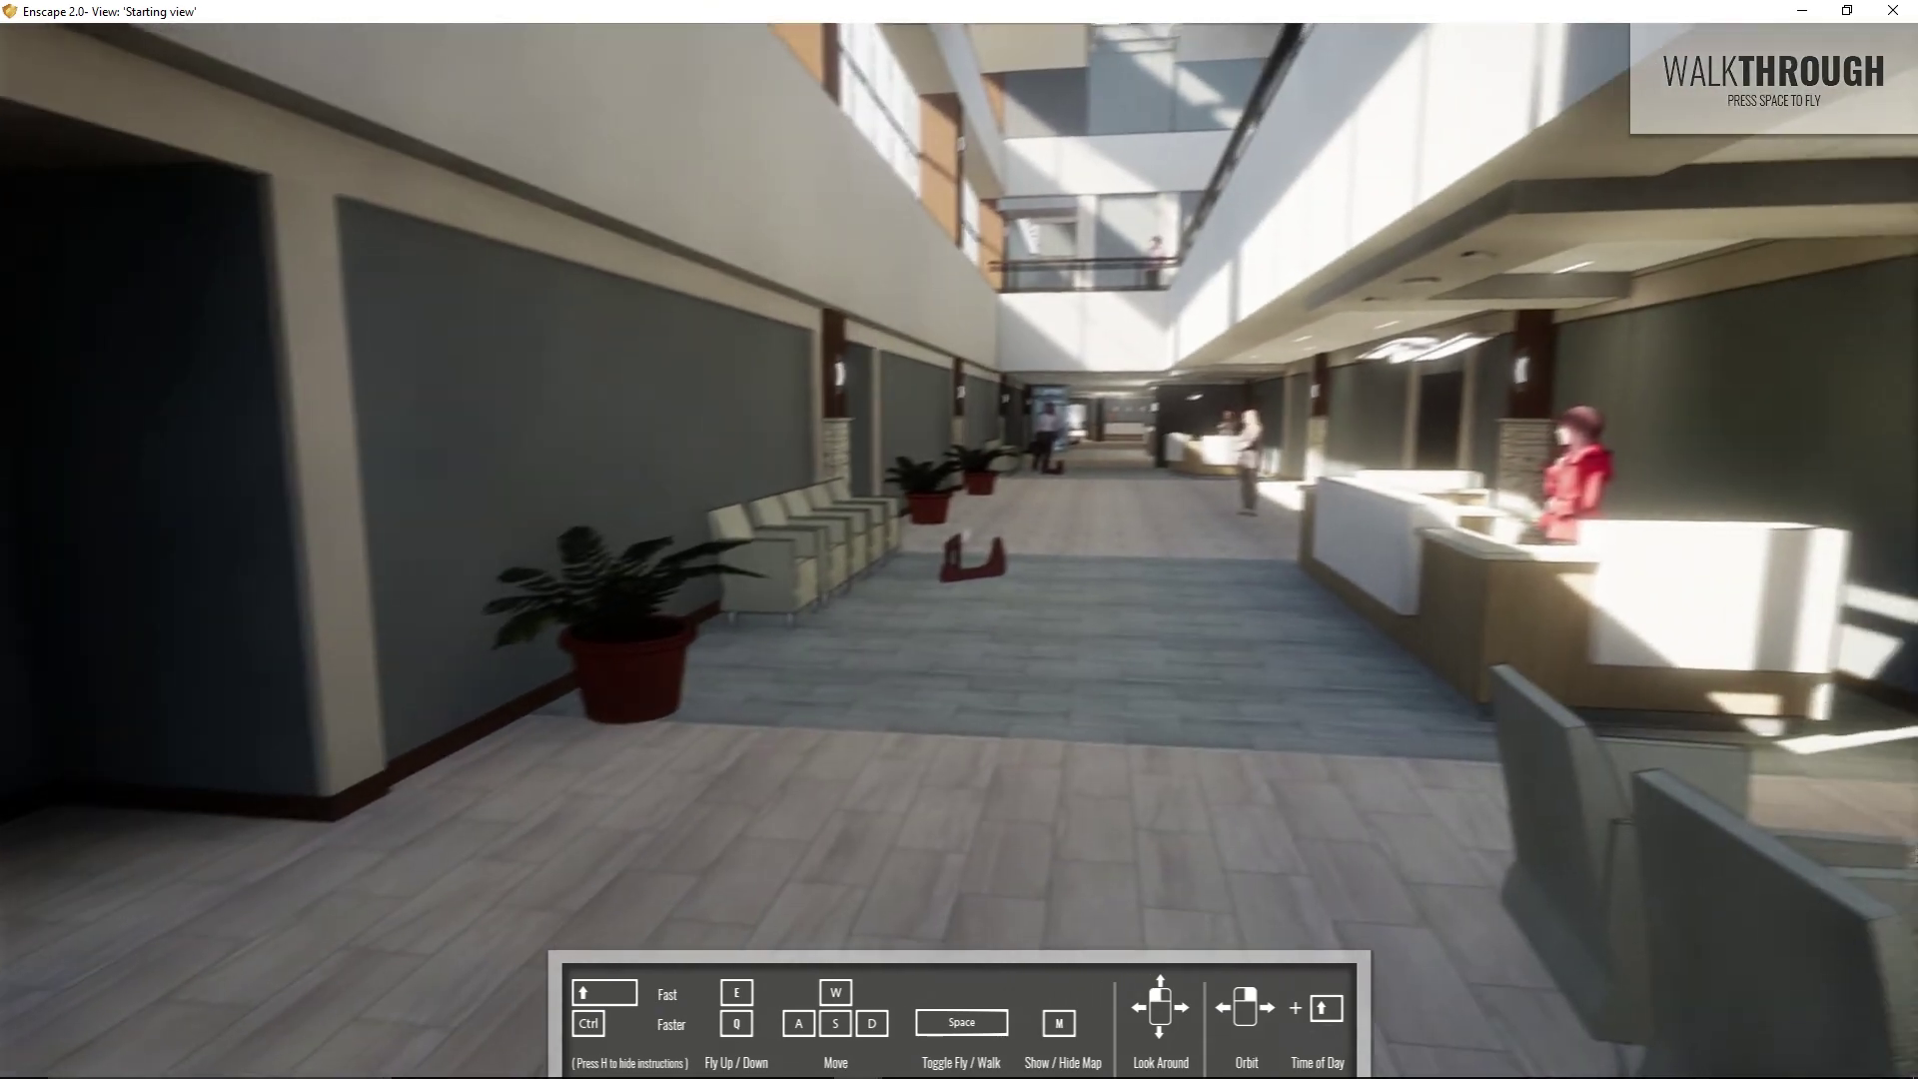
{"action": "left_click_drag", "start_coordinate": [1451, 598], "coordinate": [956, 662]}
{"action": "key", "text": "a"}
{"action": "key", "text": "w"}
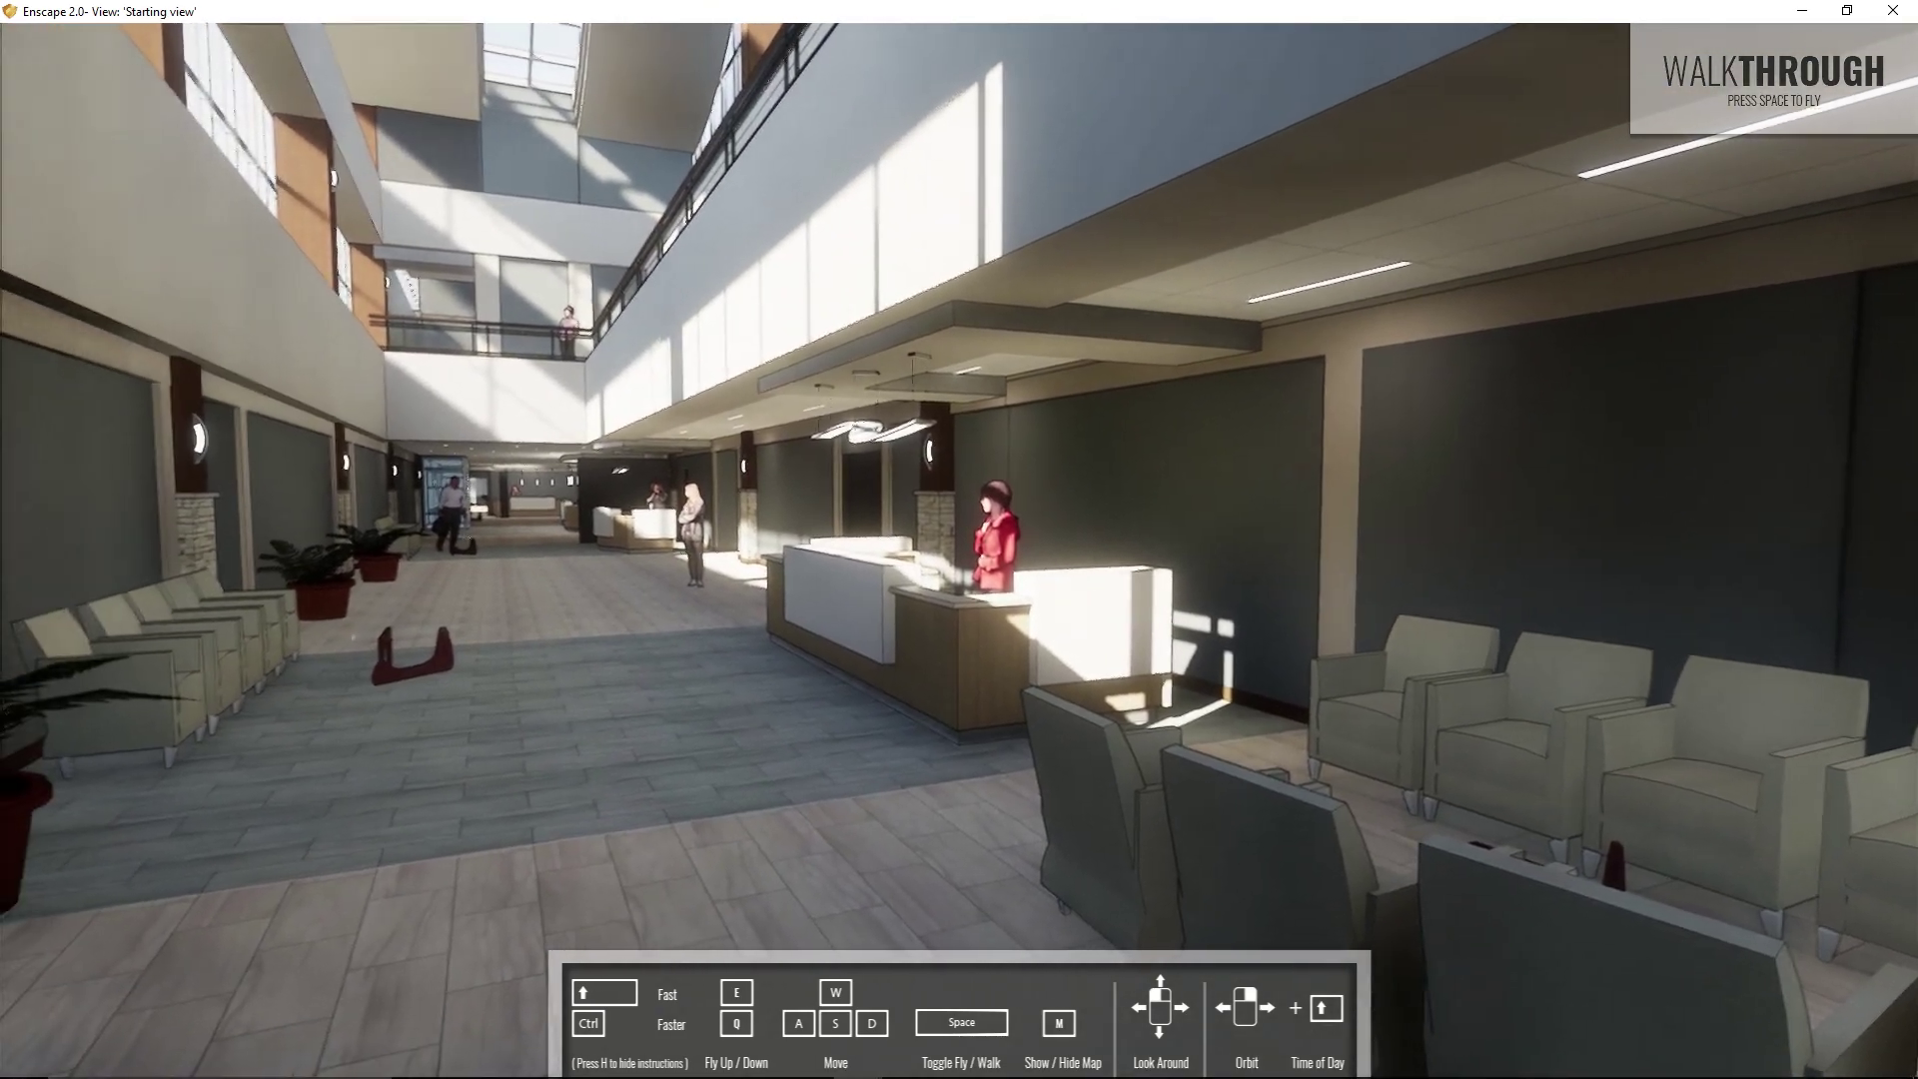
Walk past the red-jacketed receptionist's desk and face back along the corridor toward the entrance doors.
{"action": "key", "text": "w"}
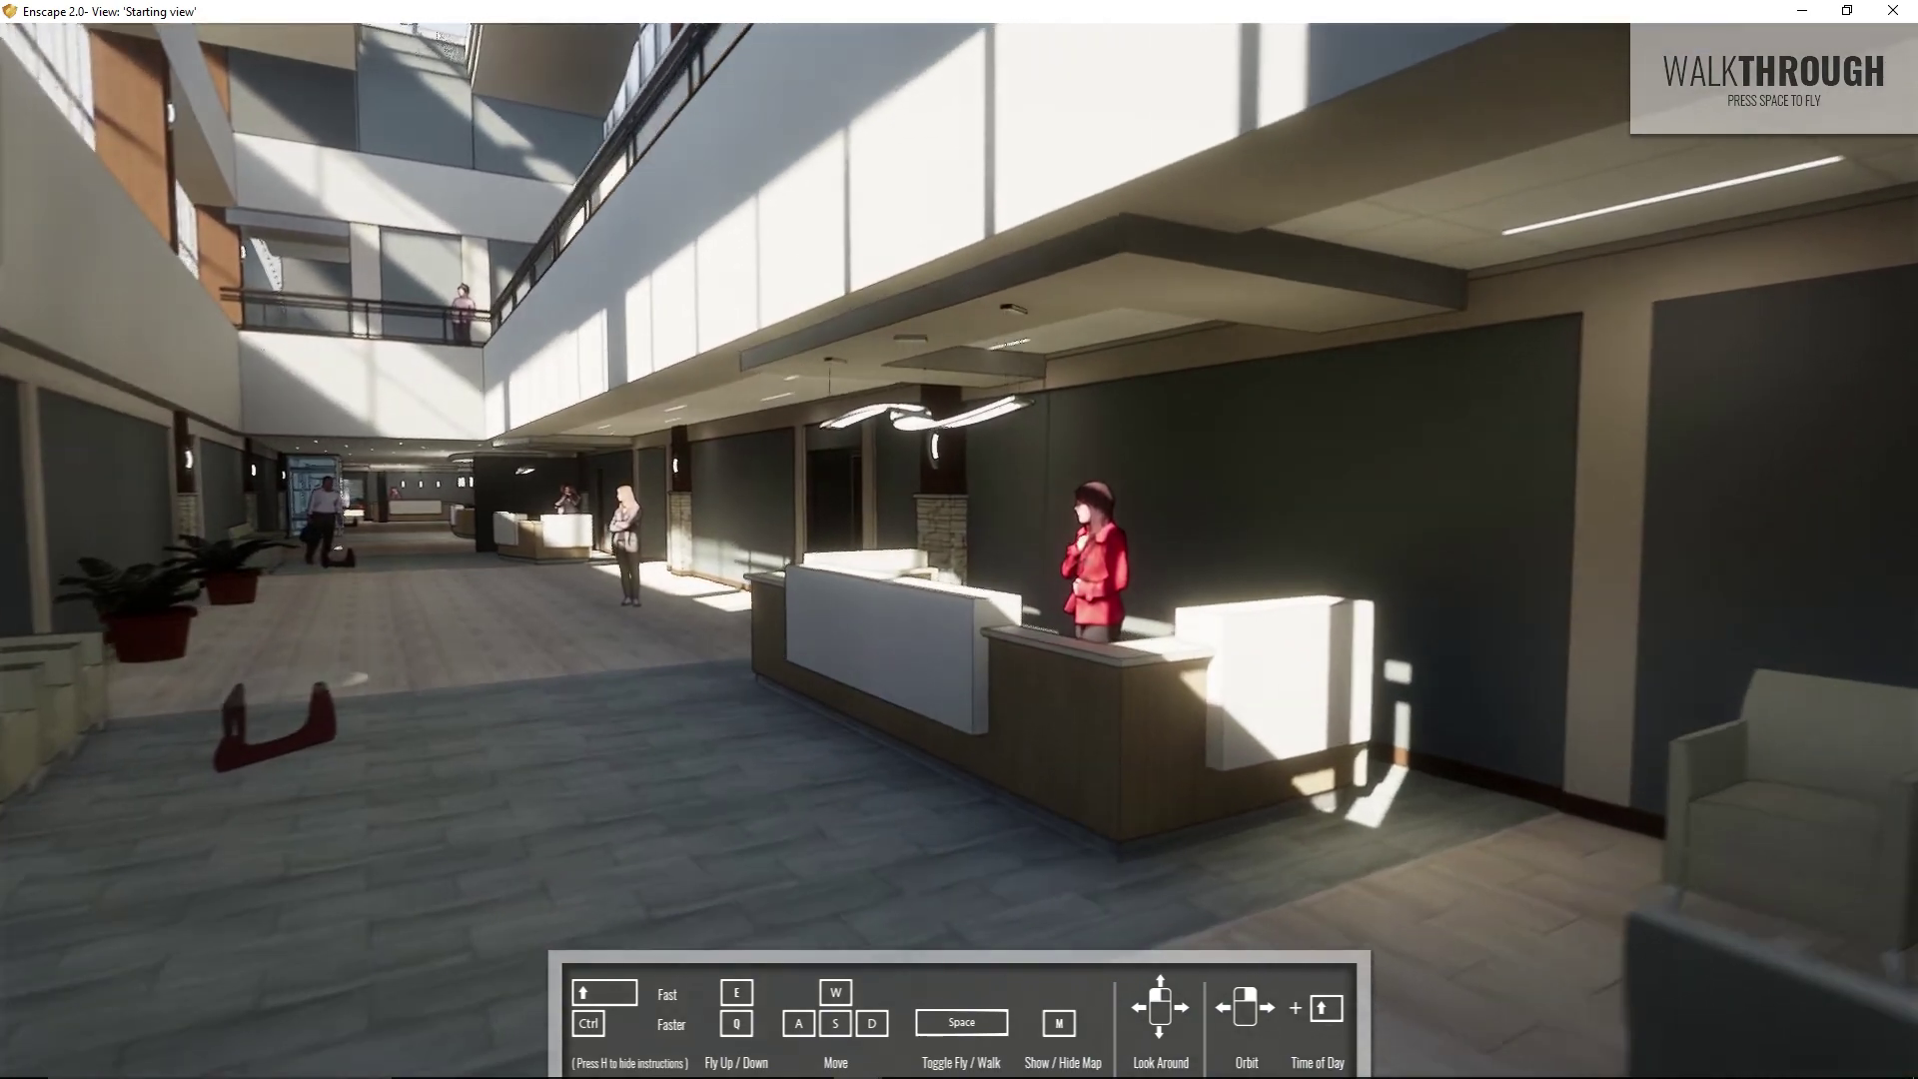
{"action": "key", "text": "w"}
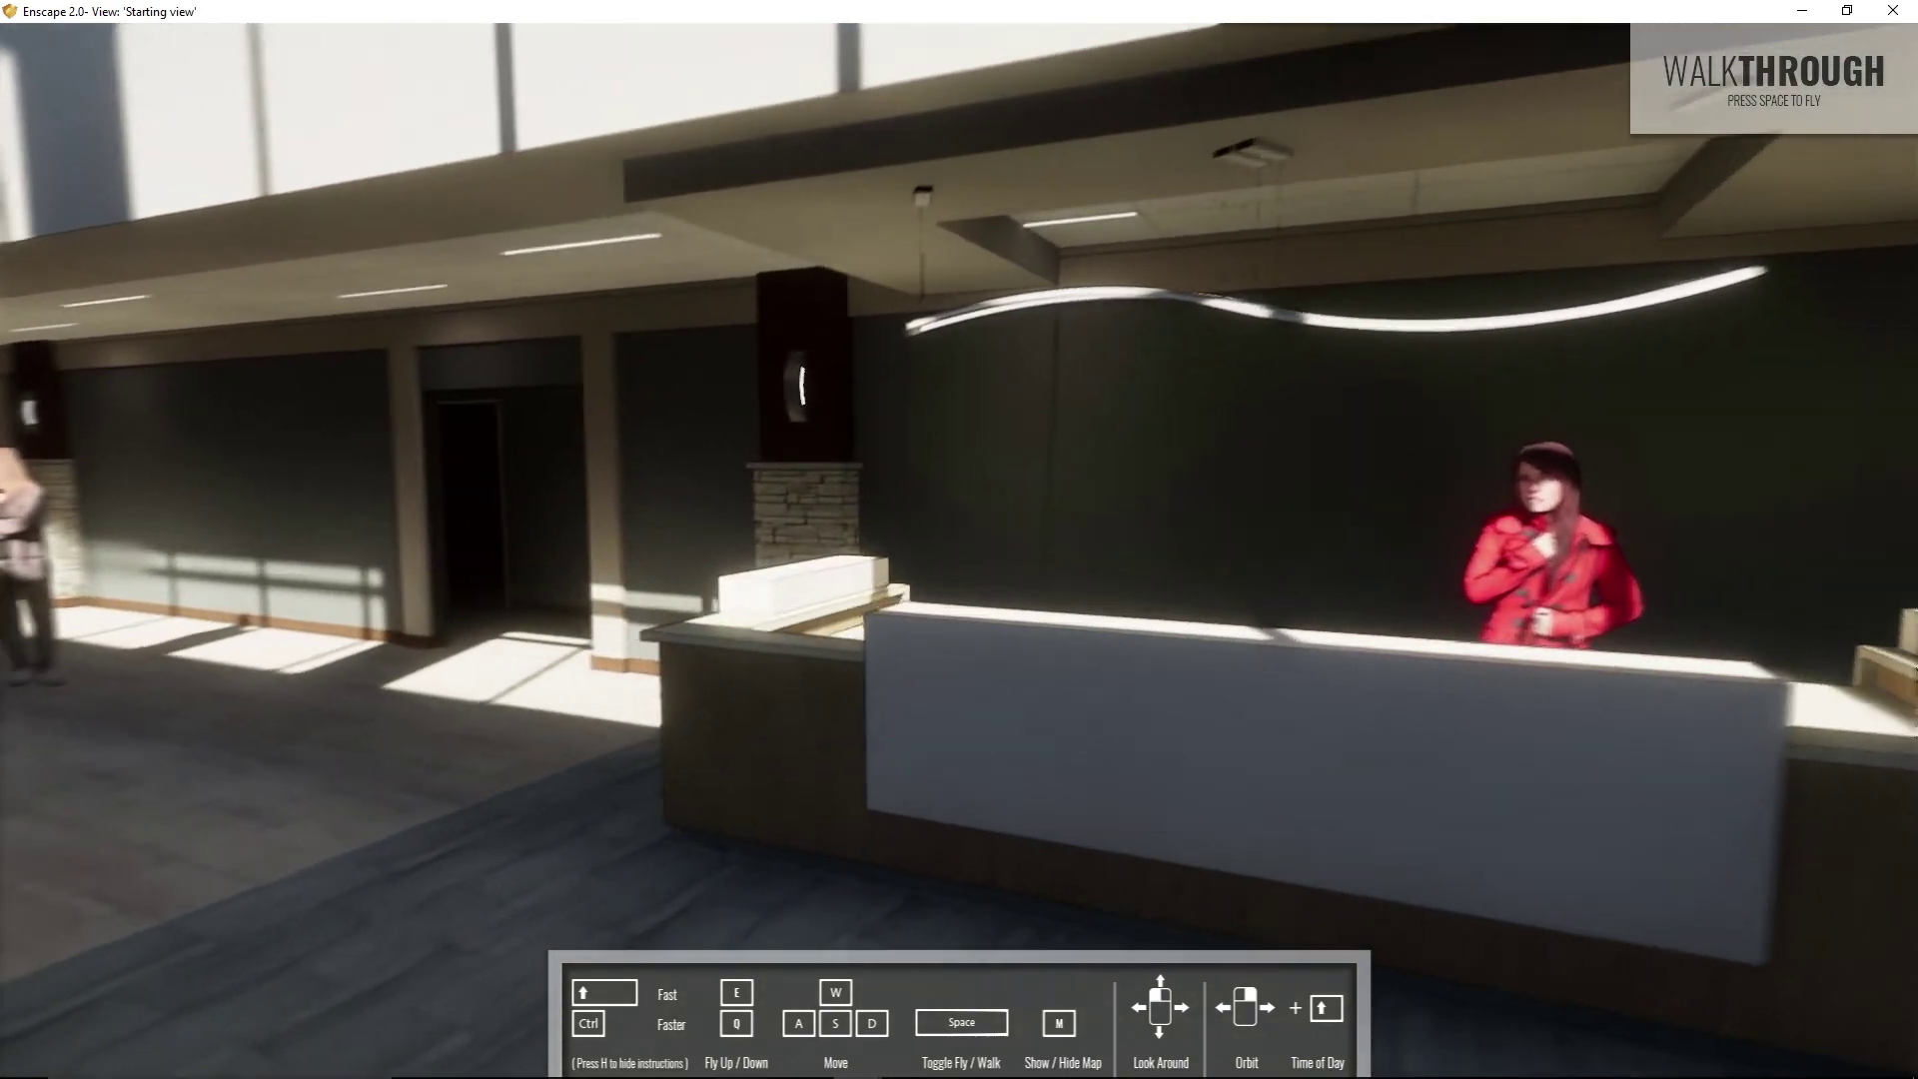
{"action": "key", "text": "s"}
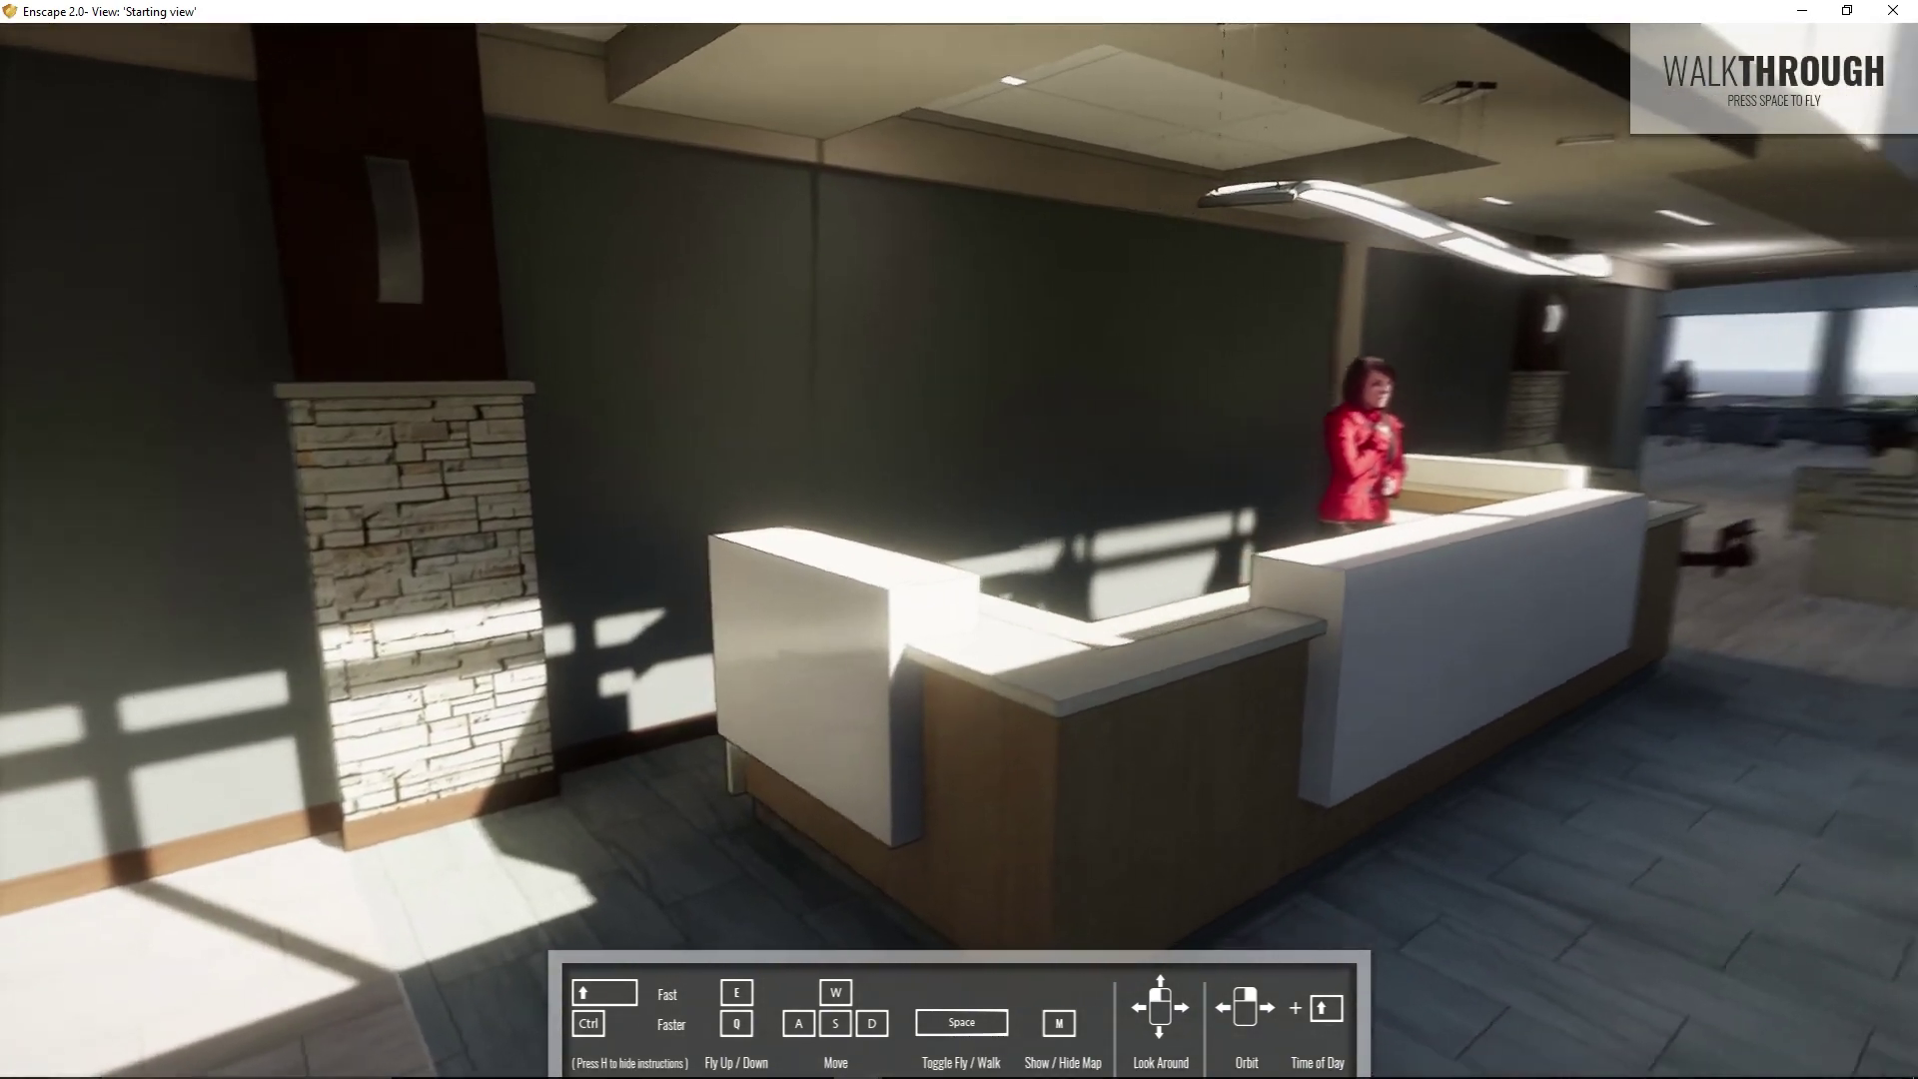
{"action": "key", "text": "s"}
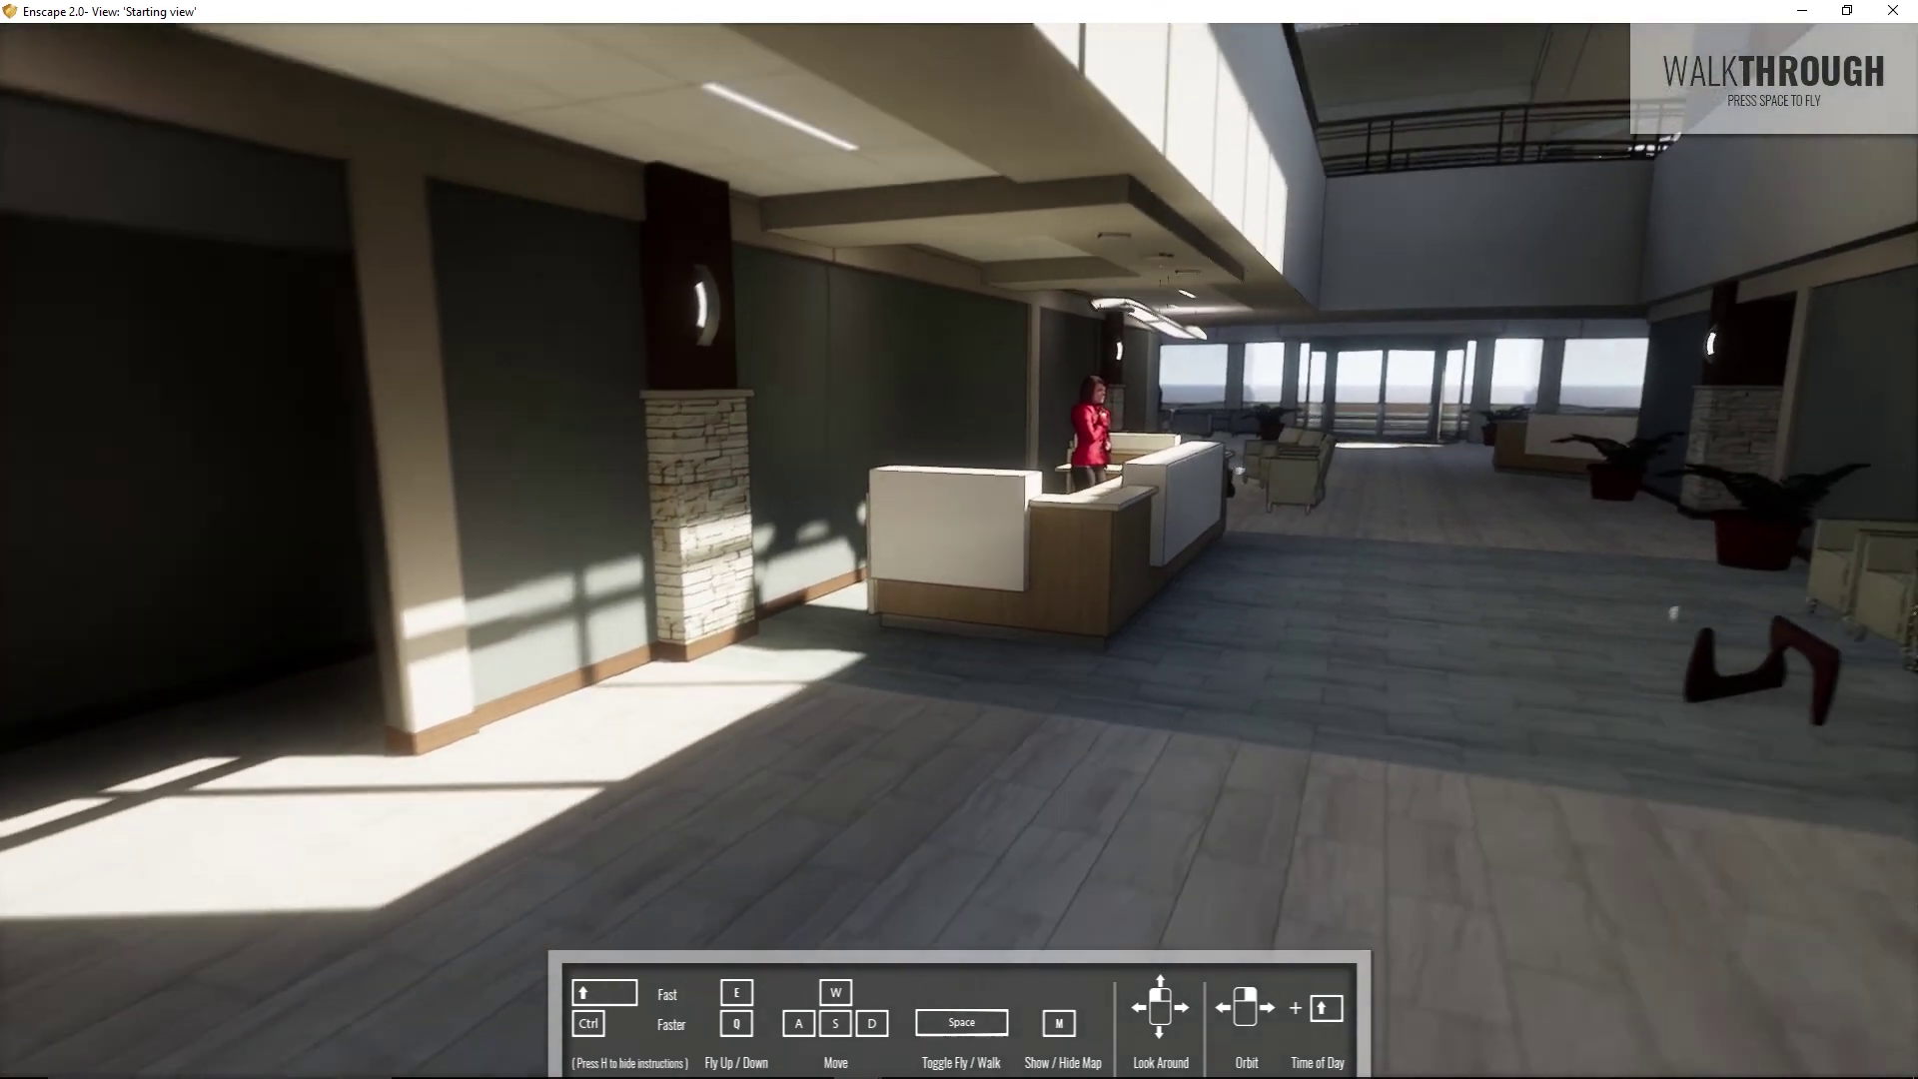
{"action": "key", "text": "w"}
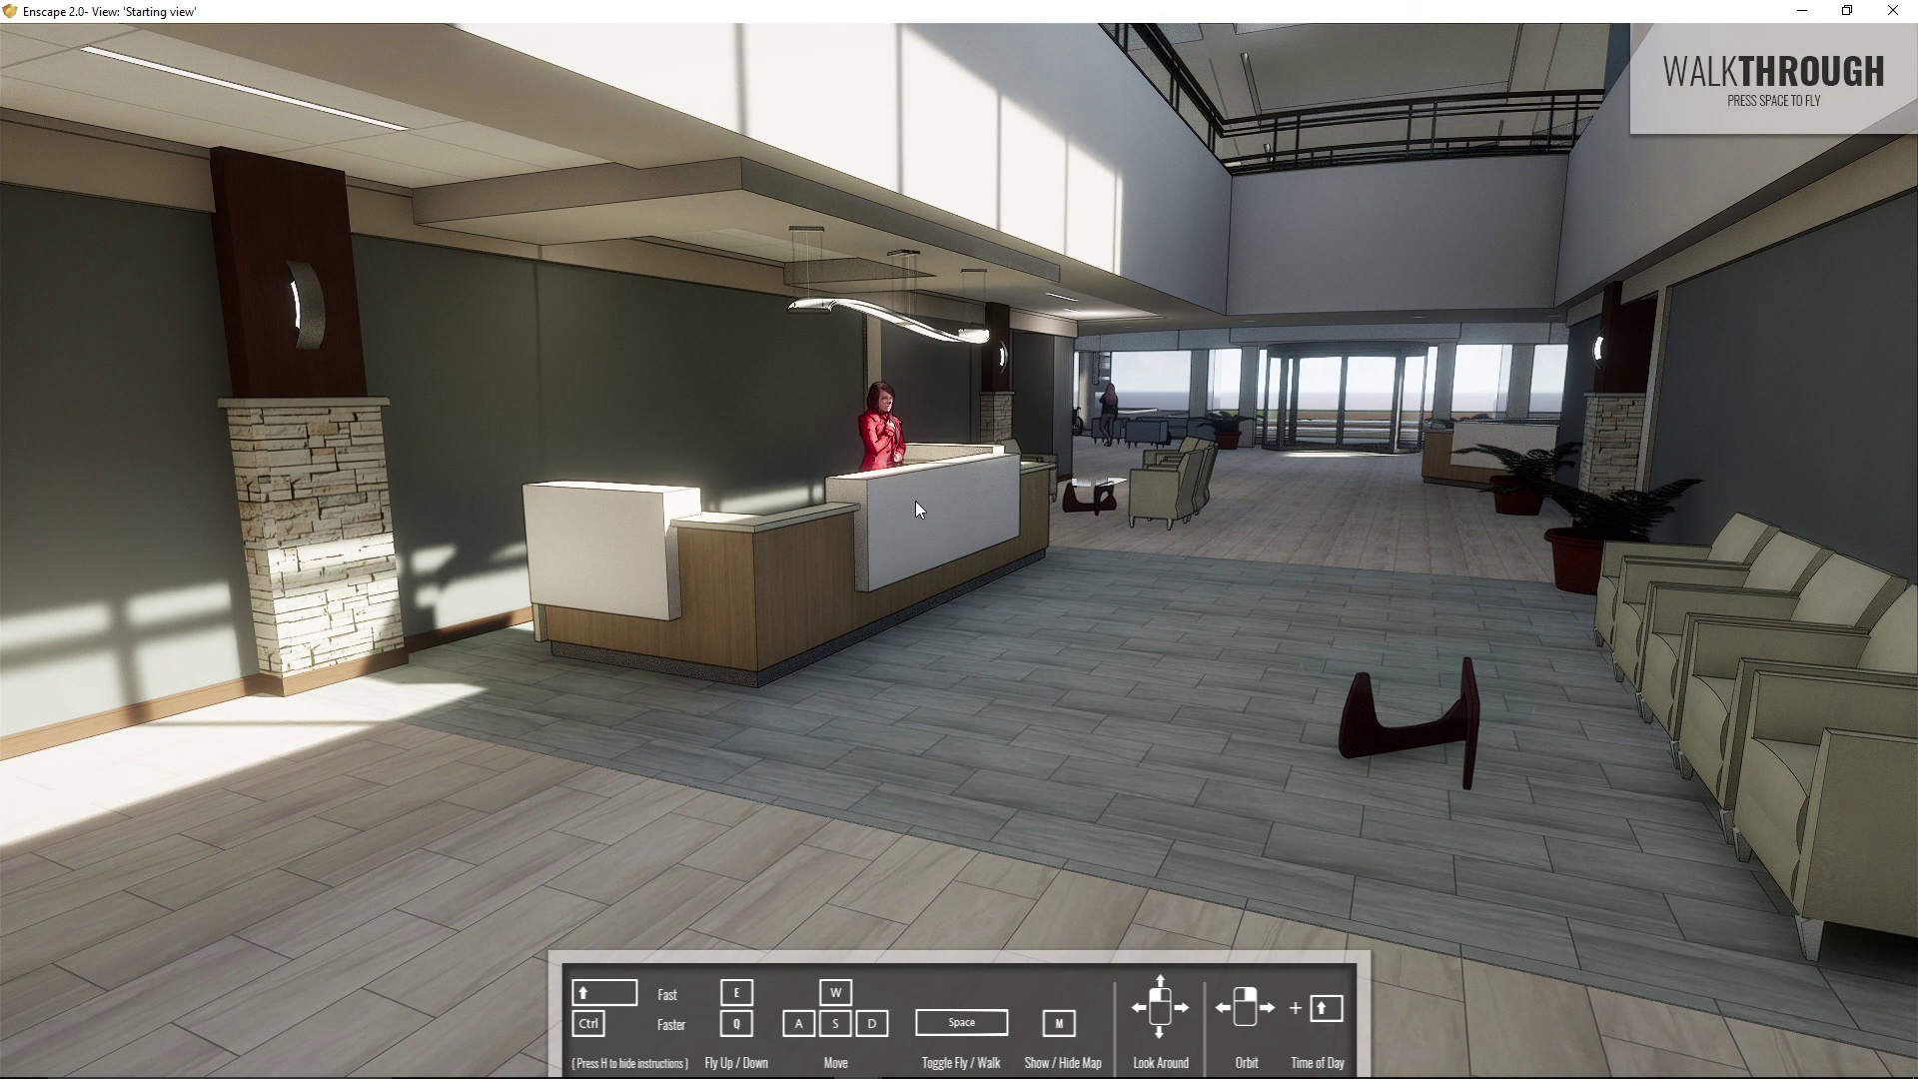
Rise in fly mode beside the reception desk, orbit the view toward the entrance doors and land in walk mode.
{"action": "key", "text": "e"}
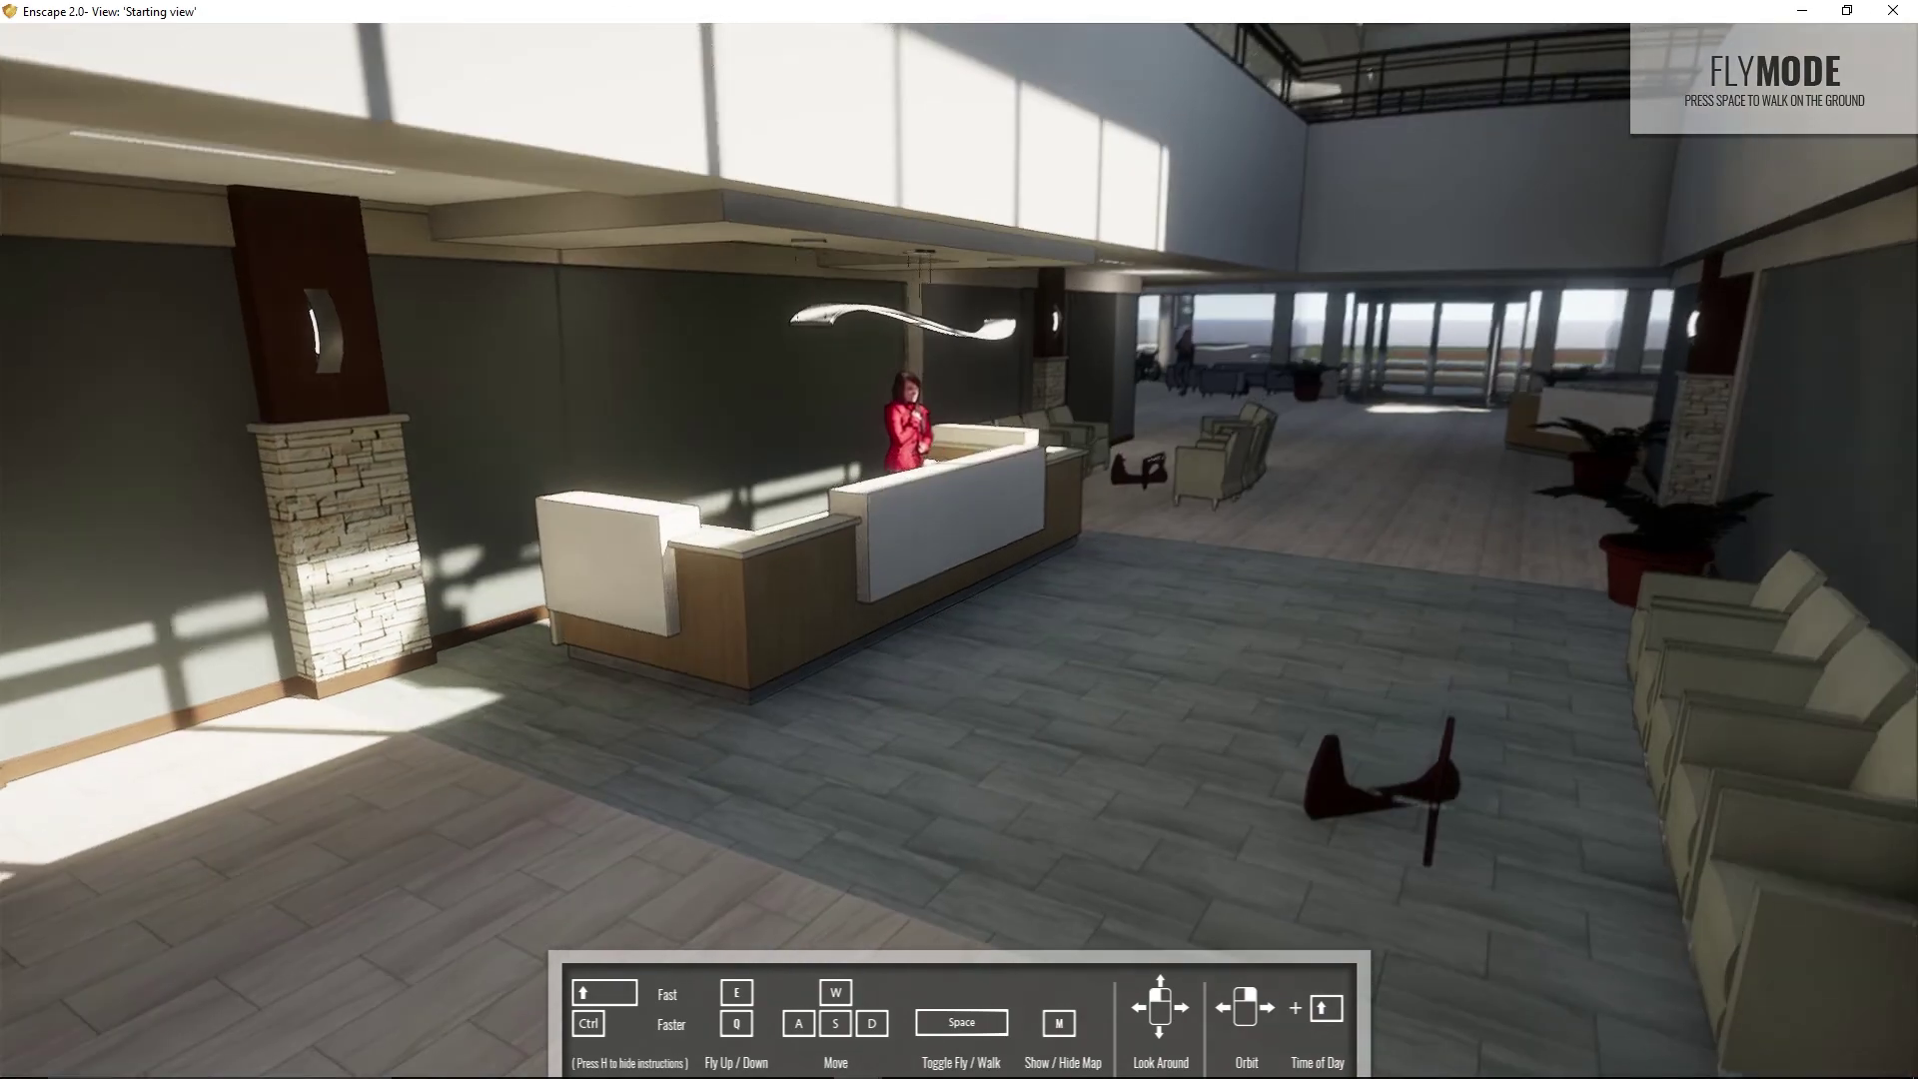
{"action": "right_click_drag", "start_coordinate": [854, 48], "coordinate": [999, 42]}
{"action": "right_click_drag", "start_coordinate": [960, 539], "coordinate": [1069, 380]}
{"action": "left_click_drag", "start_coordinate": [1111, 629], "coordinate": [1154, 600]}
{"action": "key", "text": "w"}
{"action": "key", "text": "space"}
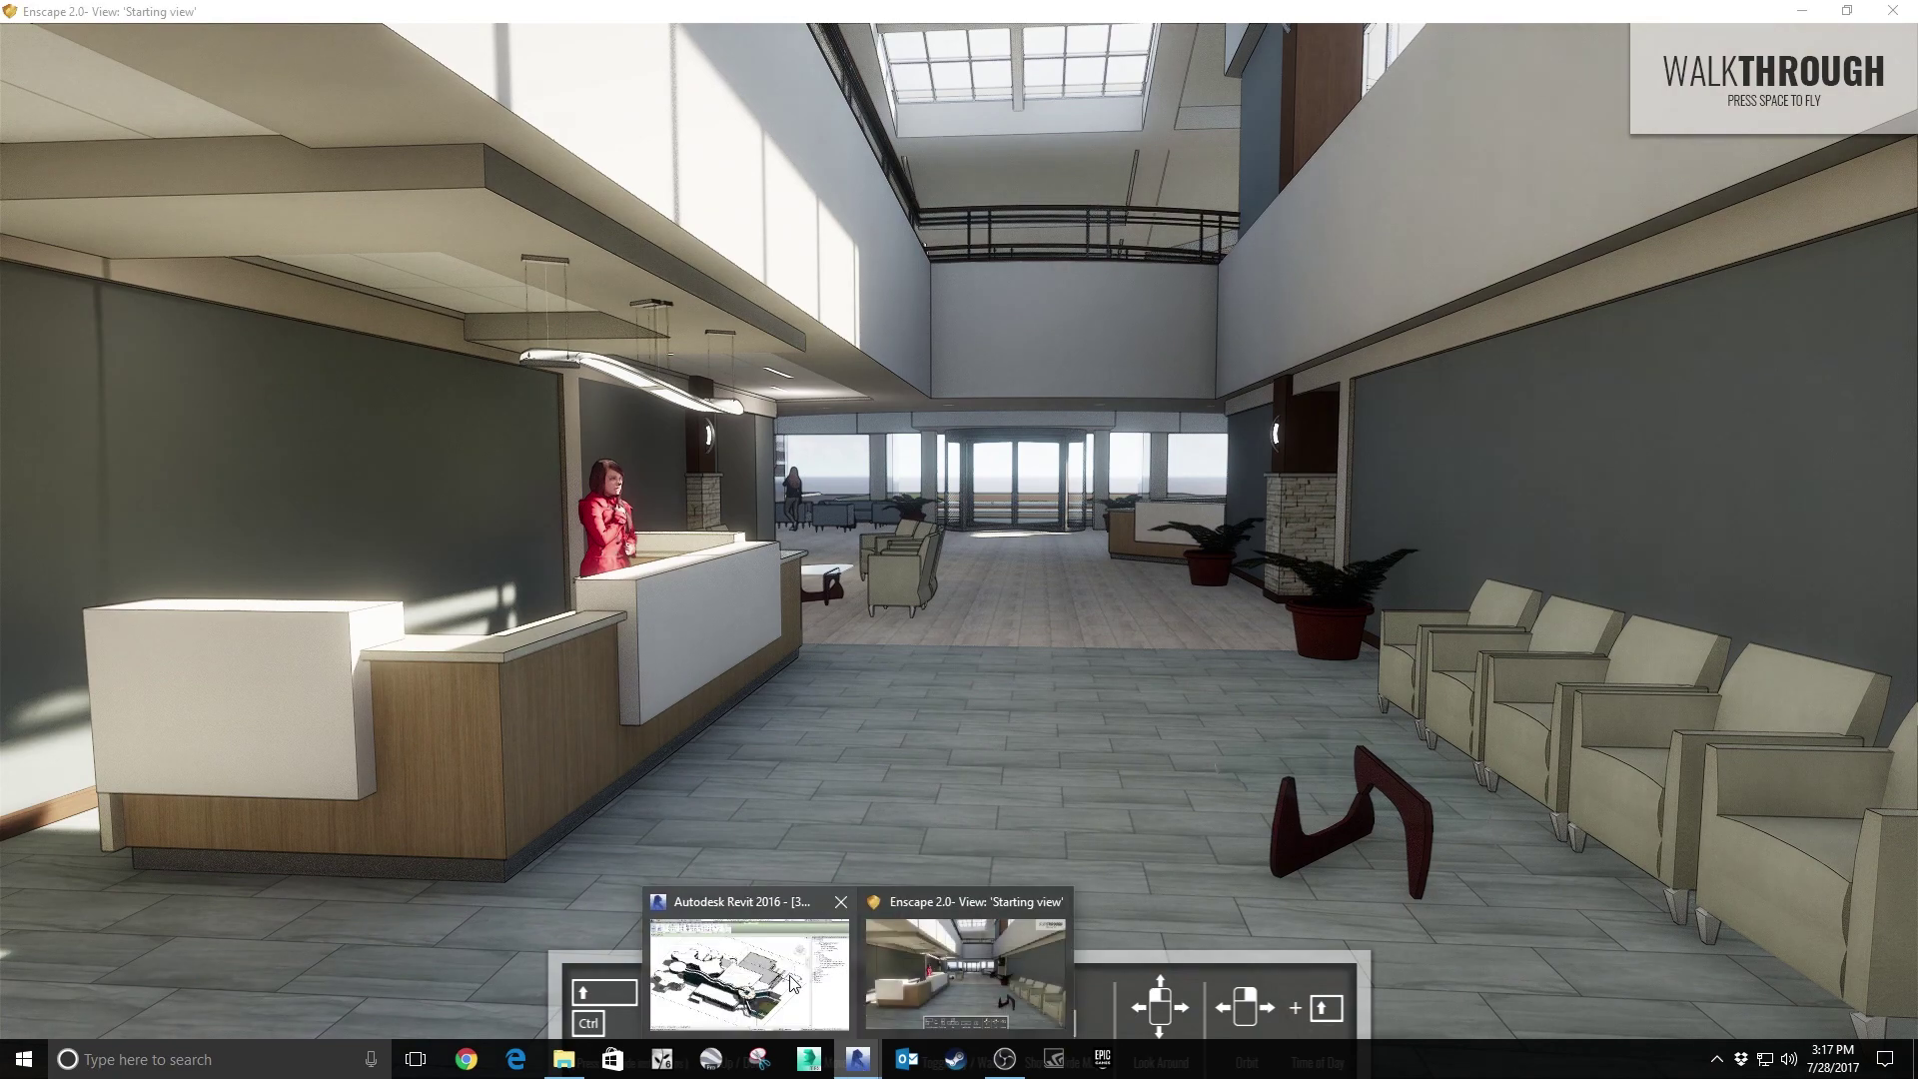
Switch to Revit and view the 3D building model.
{"action": "left_click", "coordinate": [792, 984]}
{"action": "mouse_move", "coordinate": [936, 599]}
{"action": "middle_mouse_down", "text": "shift"}
{"action": "mouse_move", "coordinate": [829, 614]}
{"action": "mouse_move", "coordinate": [971, 644]}
{"action": "mouse_move", "coordinate": [950, 580]}
{"action": "middle_mouse_up", "text": "shift"}
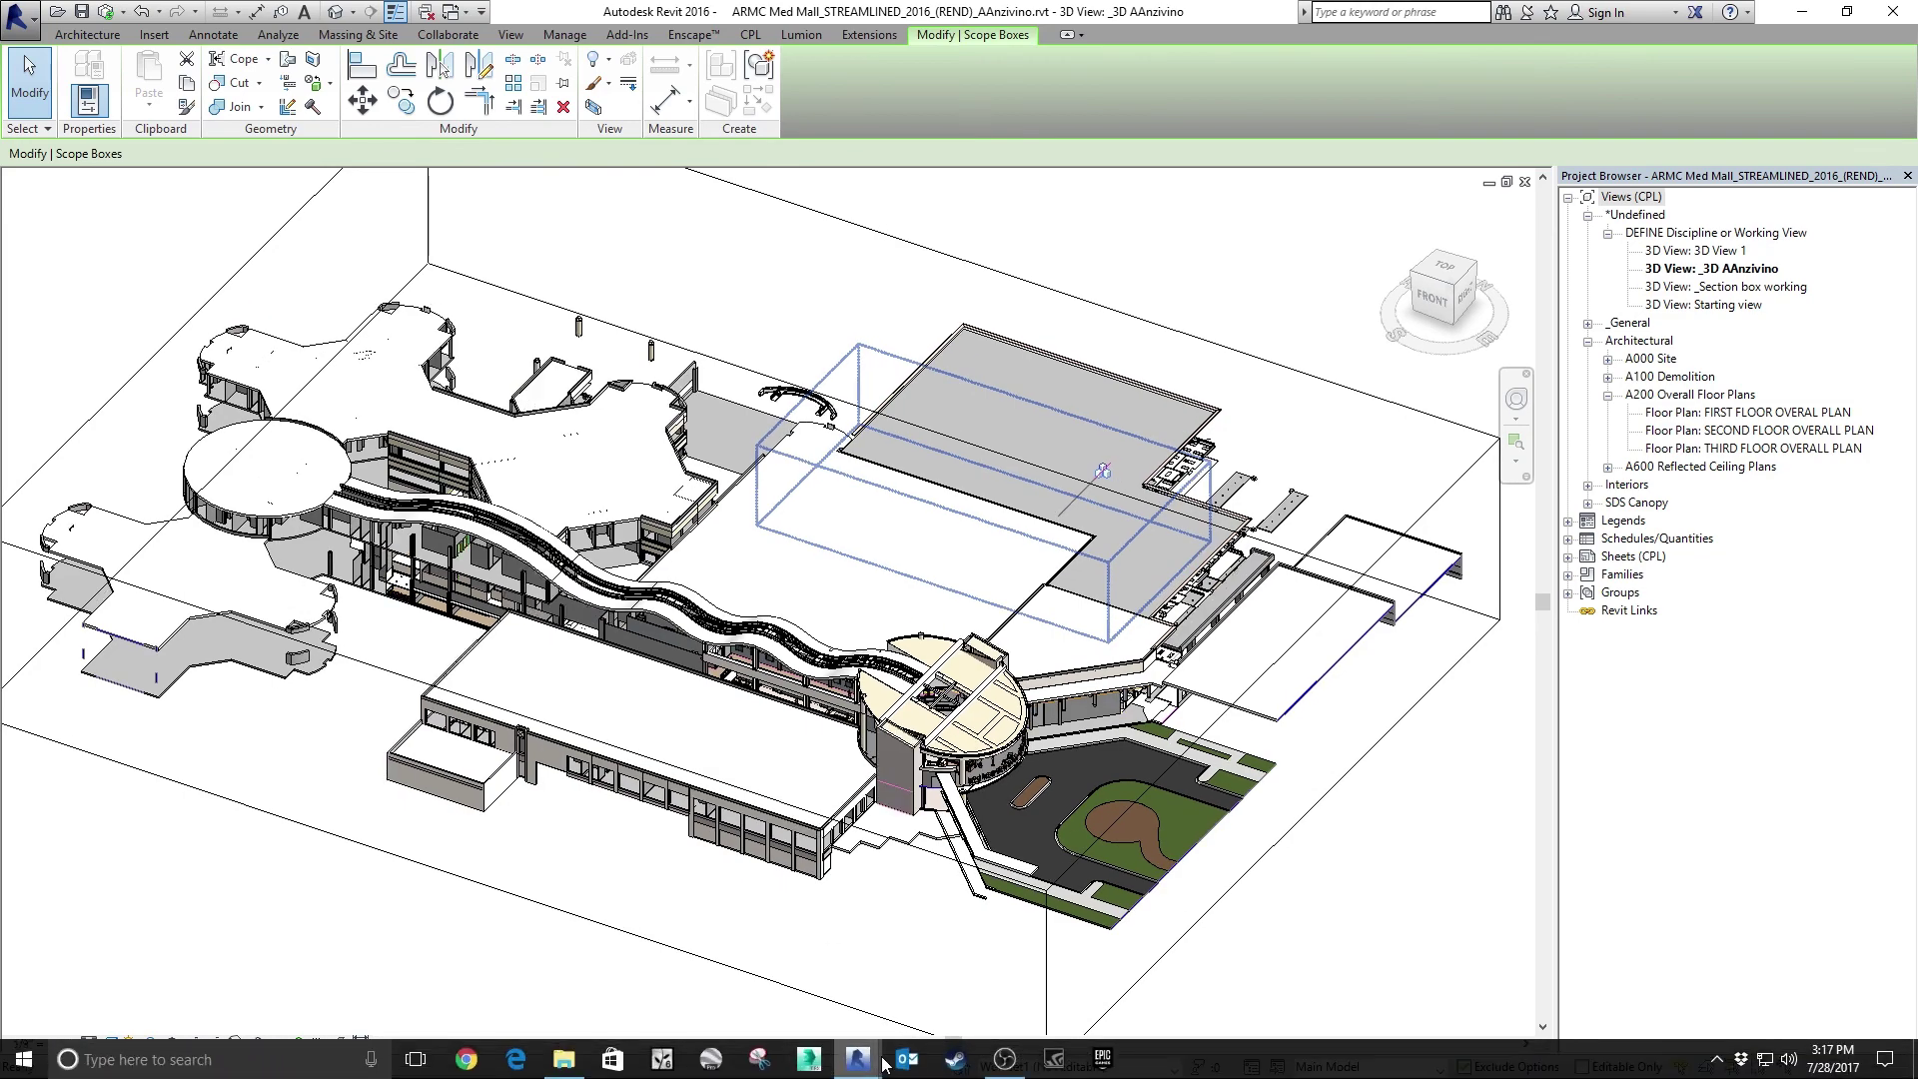
Switch back to Enscape and set the time of day to 12:50.
{"action": "left_click", "coordinate": [965, 960]}
{"action": "right_click_drag", "start_coordinate": [1113, 695], "coordinate": [1014, 698], "text": "shift"}
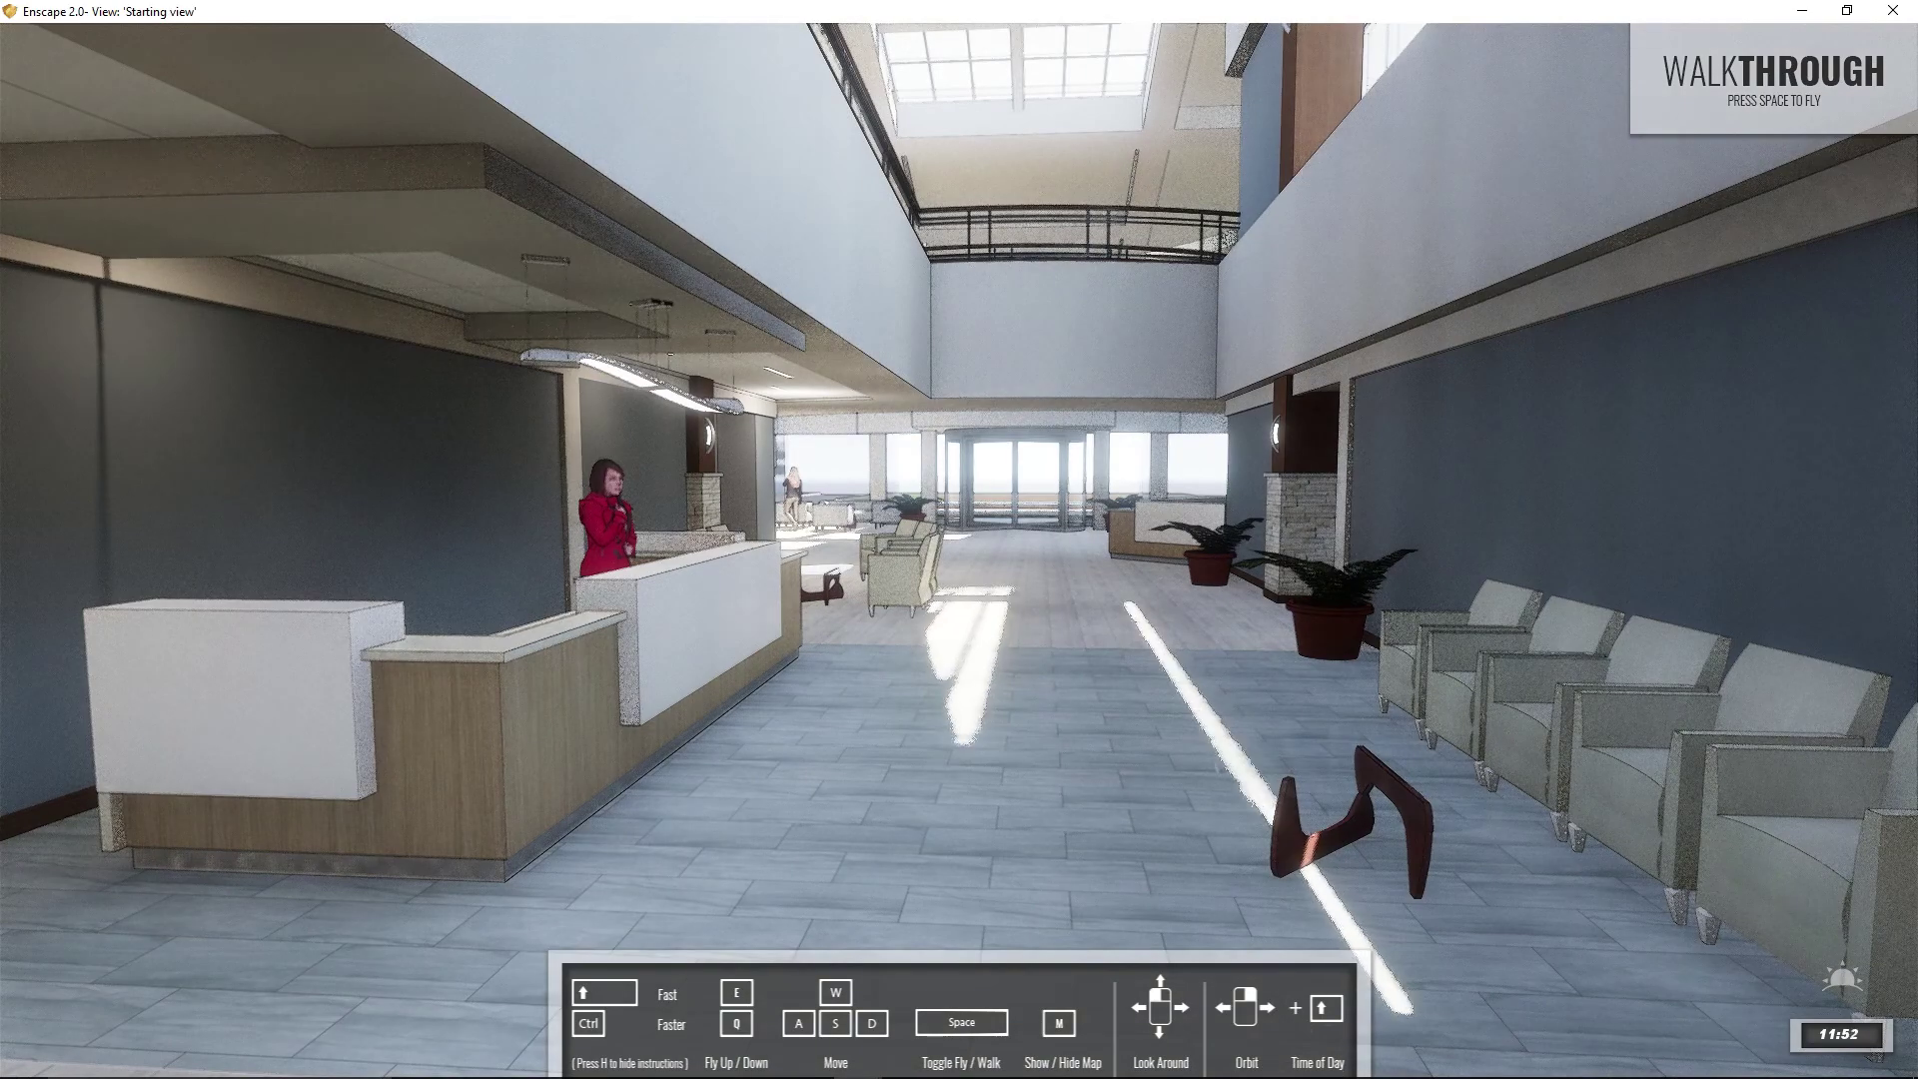
{"action": "right_click_drag", "start_coordinate": [1218, 771], "coordinate": [1219, 767], "text": "shift"}
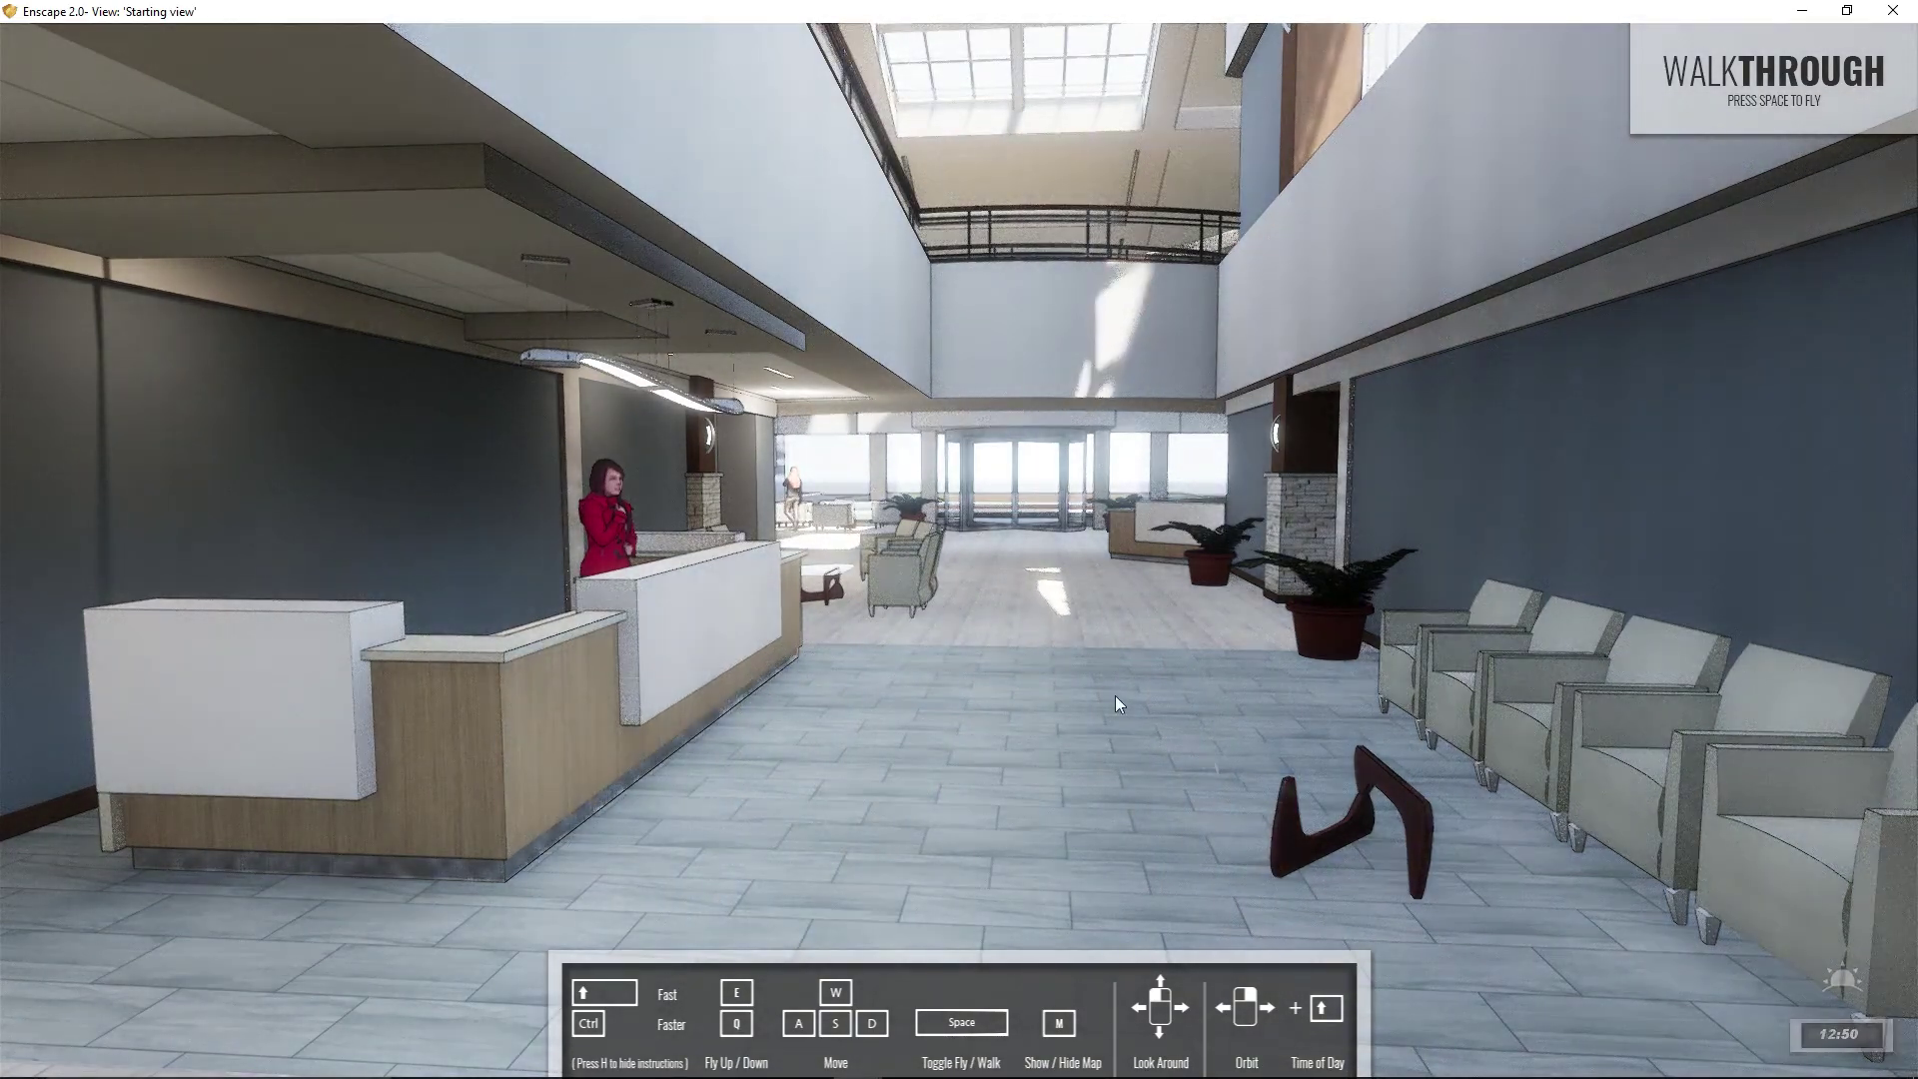
Walk to the entrance doors and face back into the lobby toward the white-shirted receptionist's desk.
{"action": "left_click_drag", "start_coordinate": [919, 745], "coordinate": [340, 740]}
{"action": "key", "text": "w"}
{"action": "key", "text": "w"}
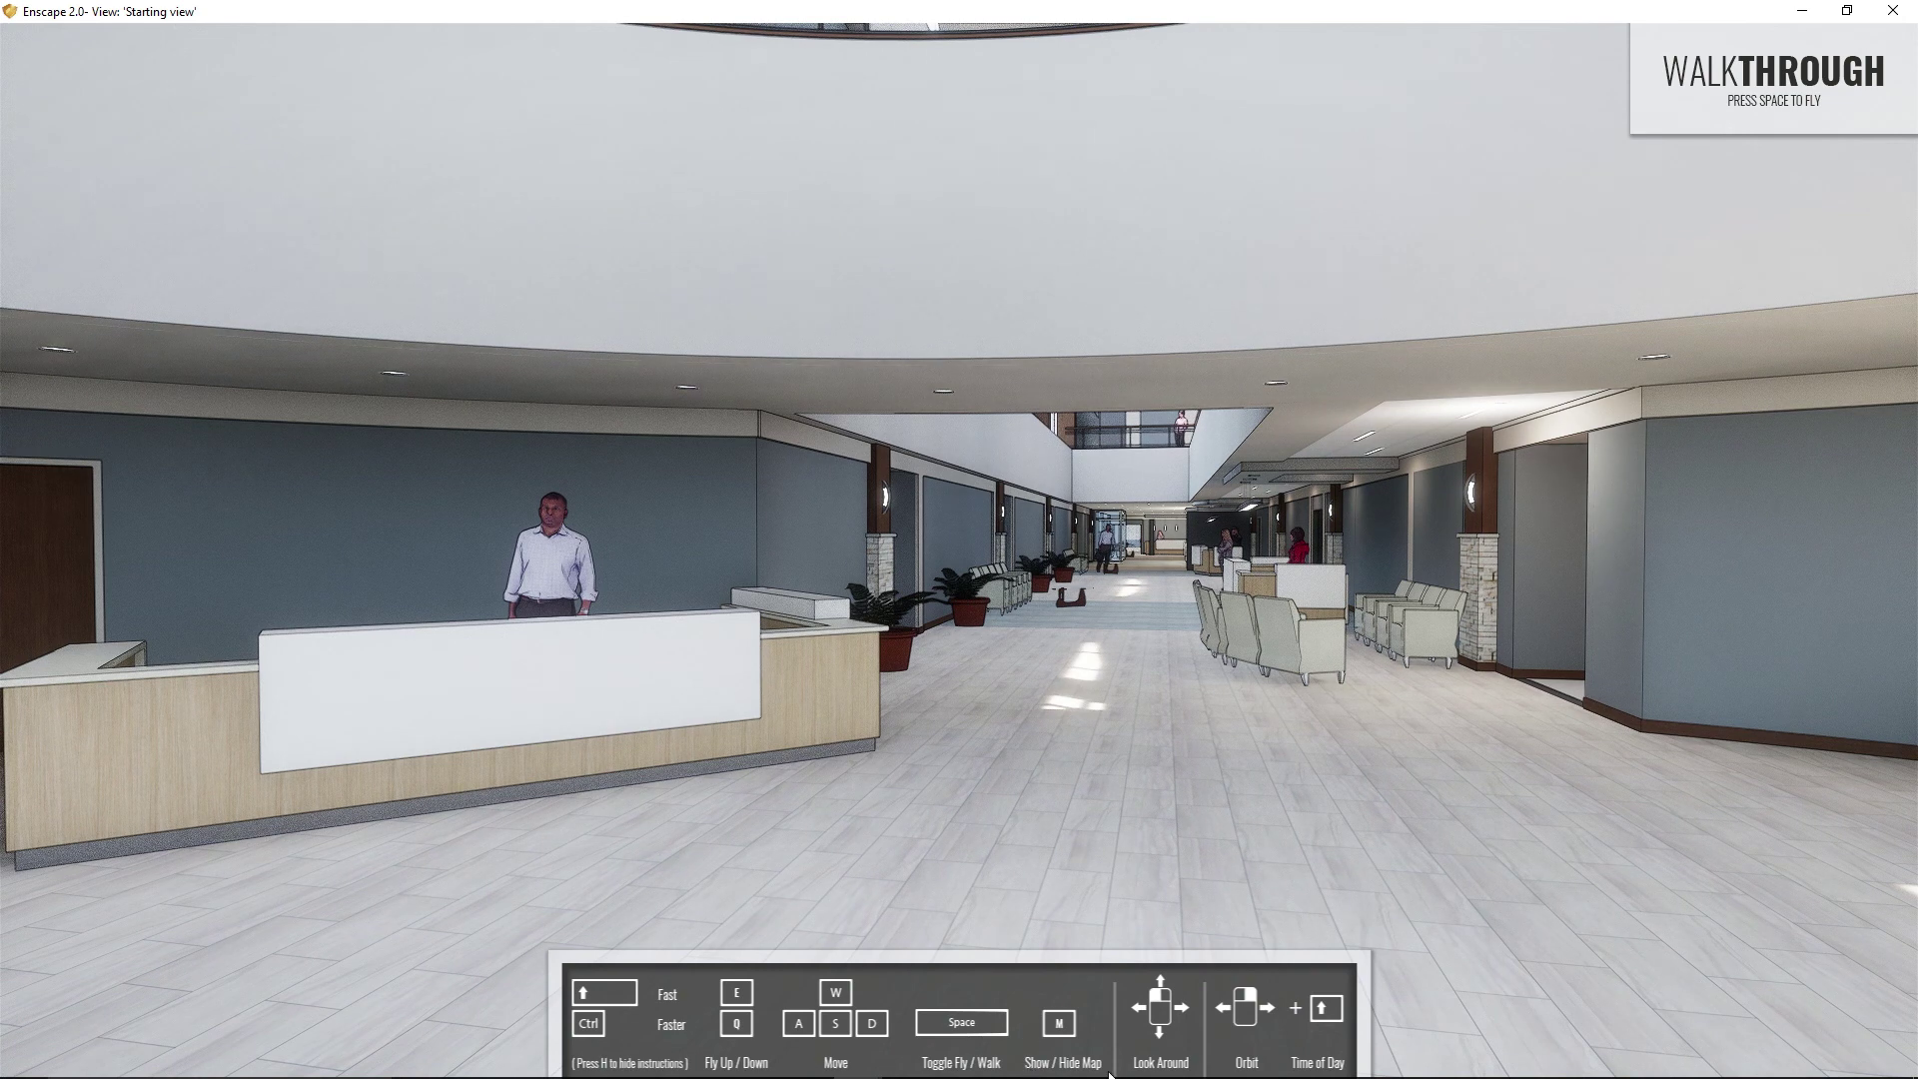
Show the overview map and walk down the ground-floor corridor past the red-jacketed receptionist's desk.
{"action": "key", "text": "m"}
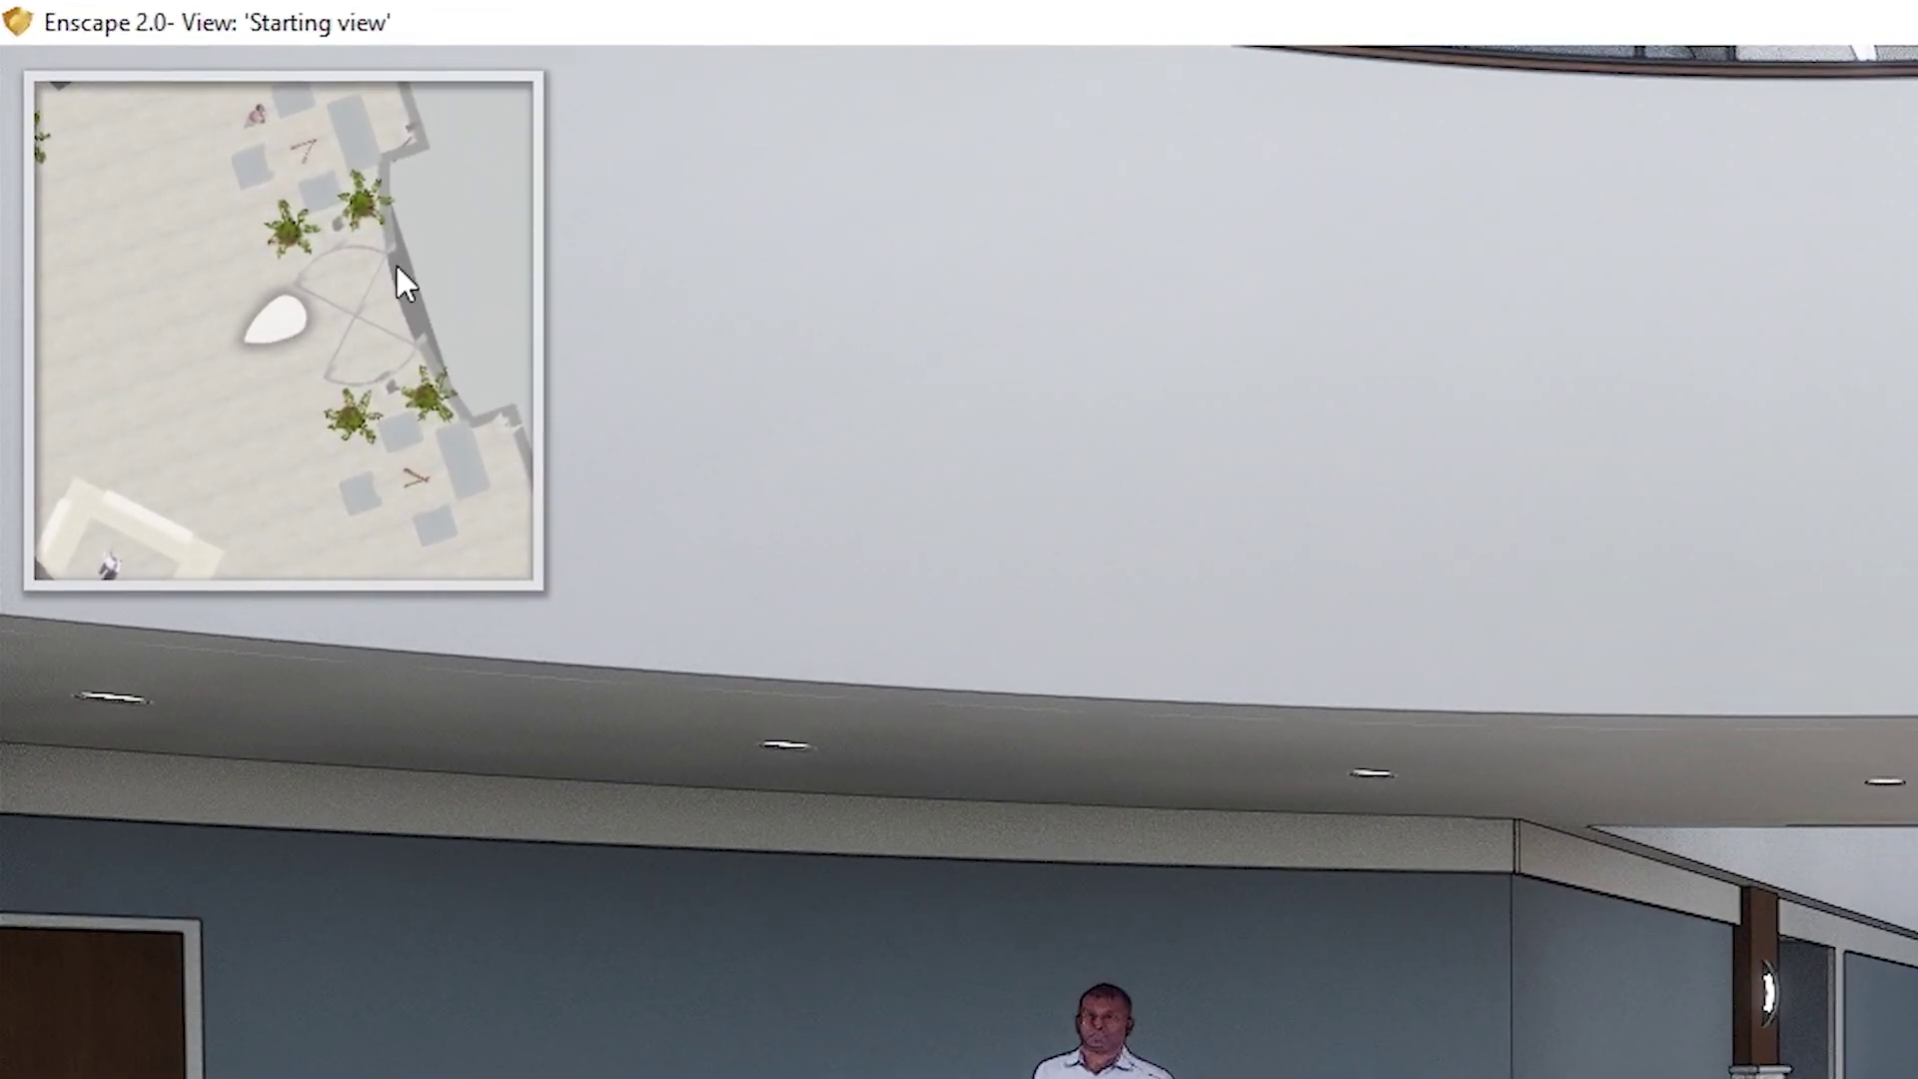
{"action": "key", "text": "w"}
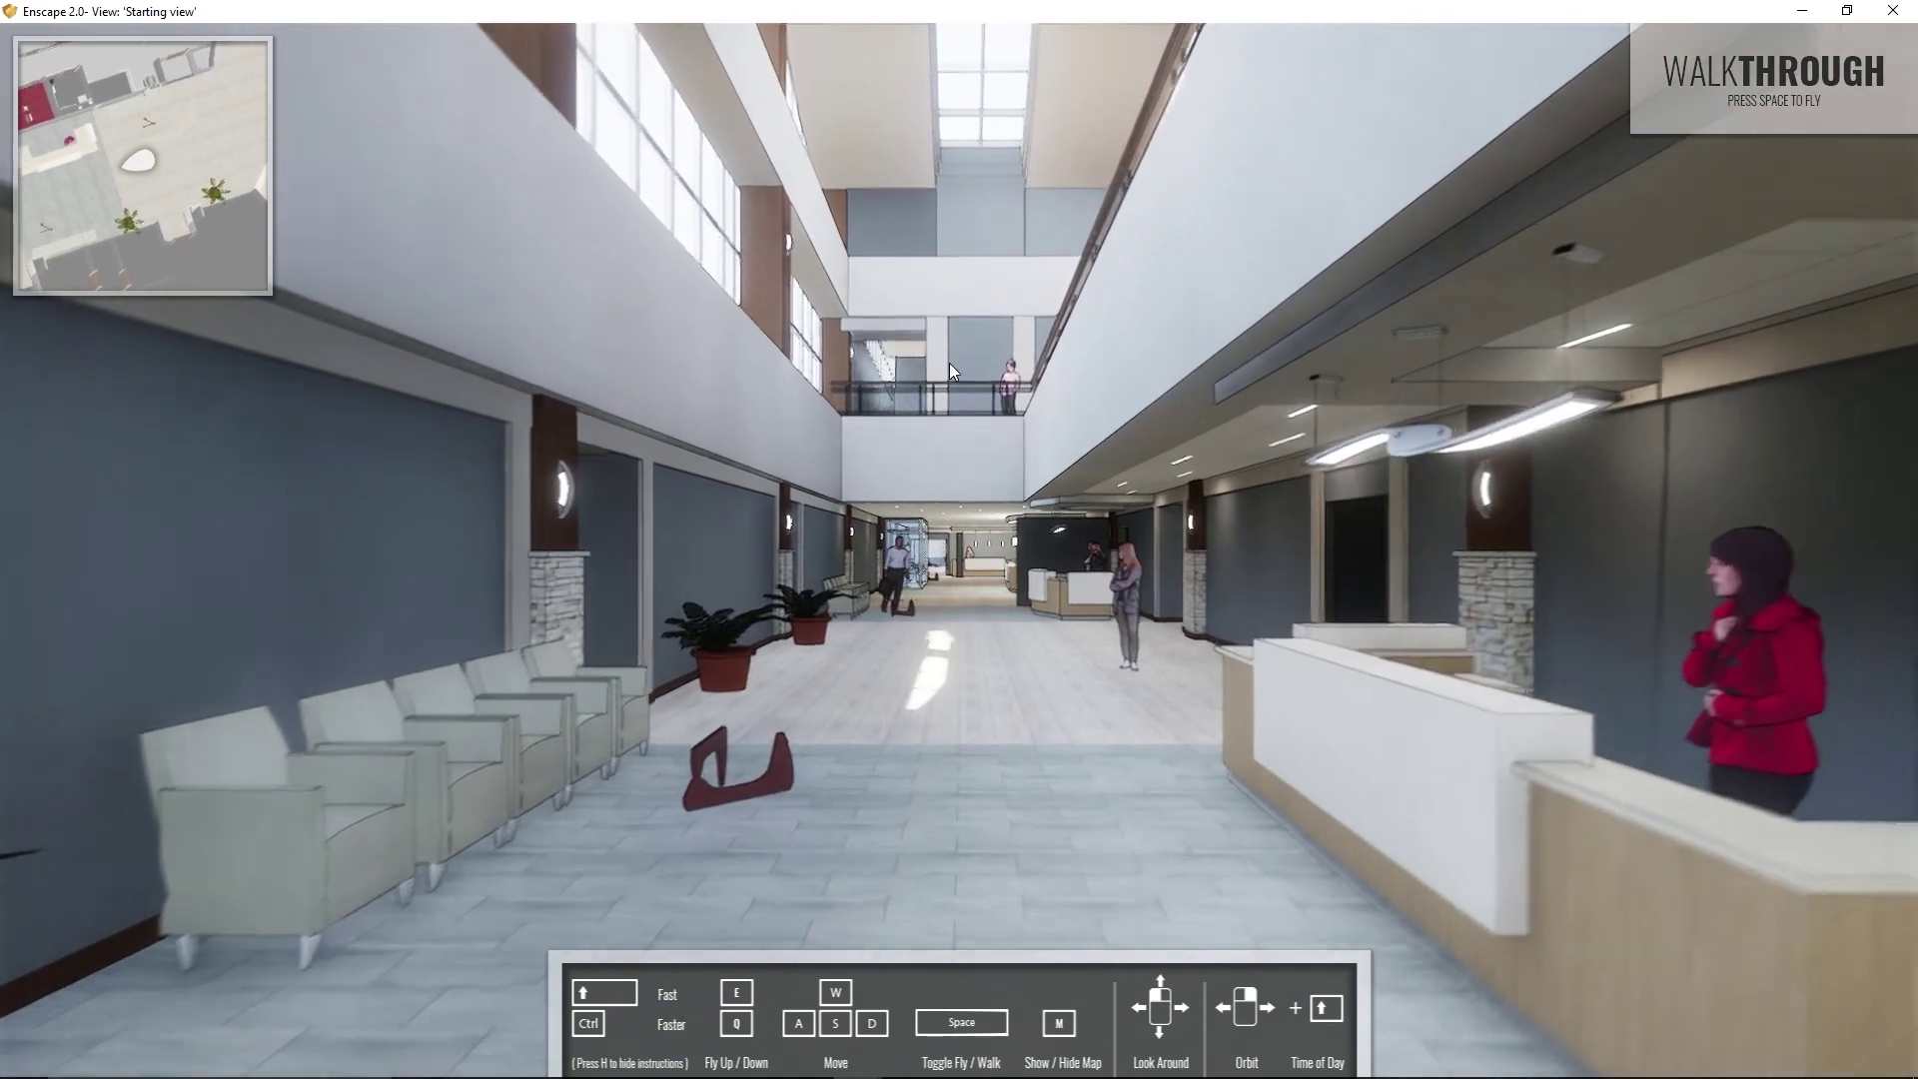
{"action": "key", "text": "w"}
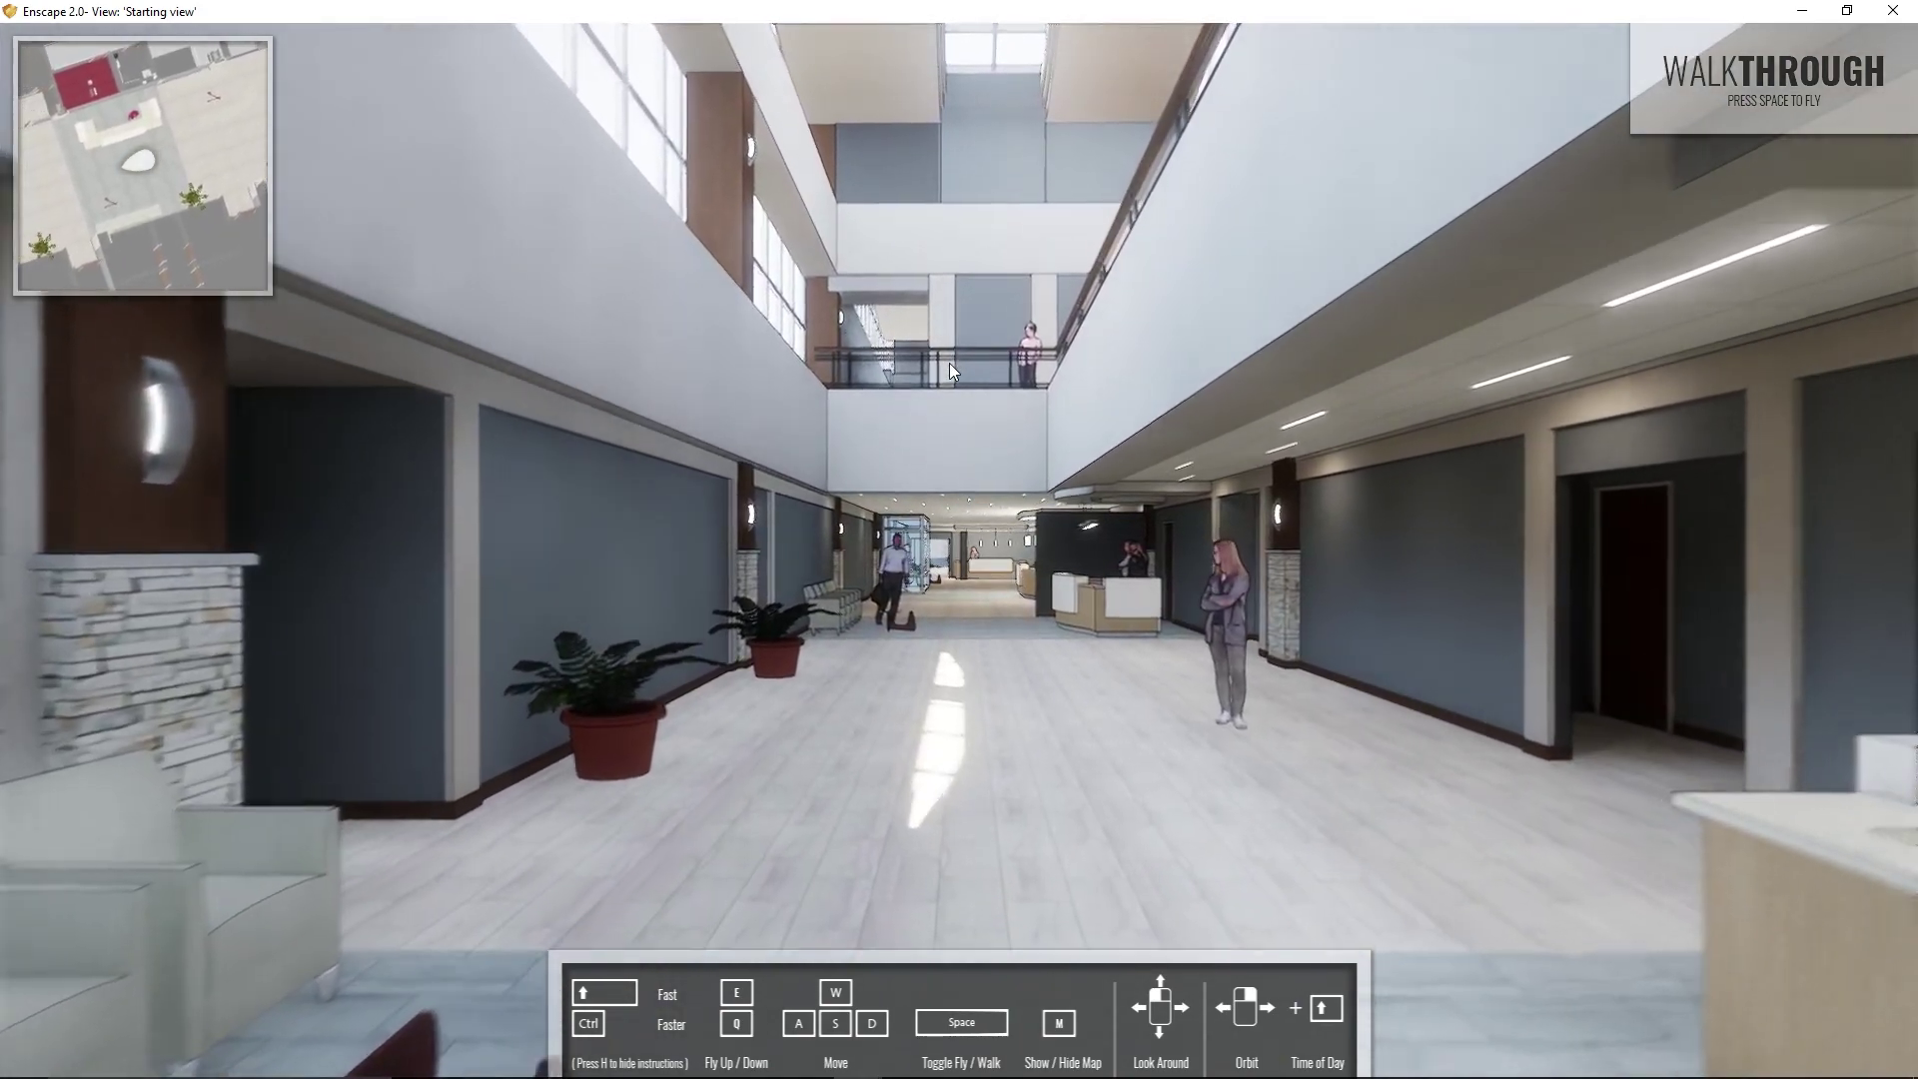
Fly up over the railing to the upper-floor gallery with framed pictures and land there in walk mode, facing the curved glass wall.
{"action": "key", "text": "space"}
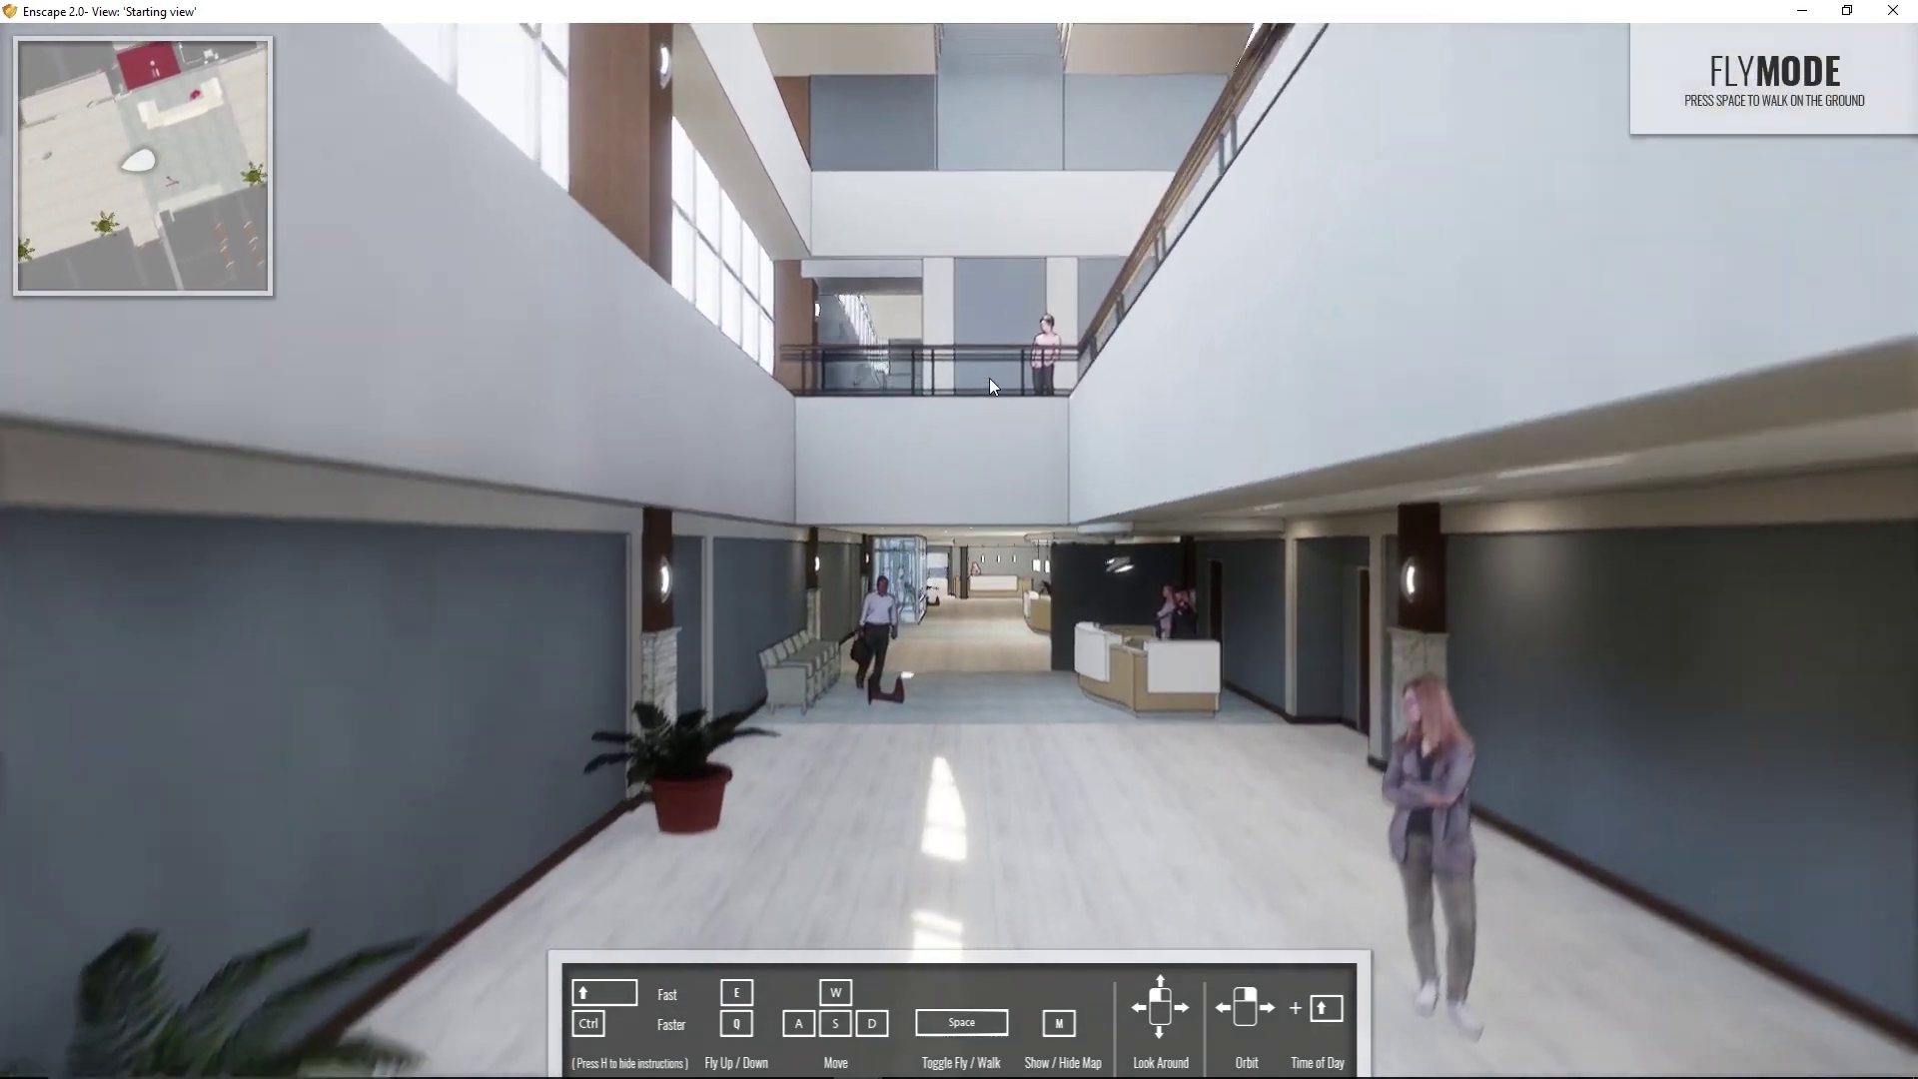
{"action": "key", "text": "e"}
{"action": "left_click_drag", "start_coordinate": [990, 378], "coordinate": [1674, 373]}
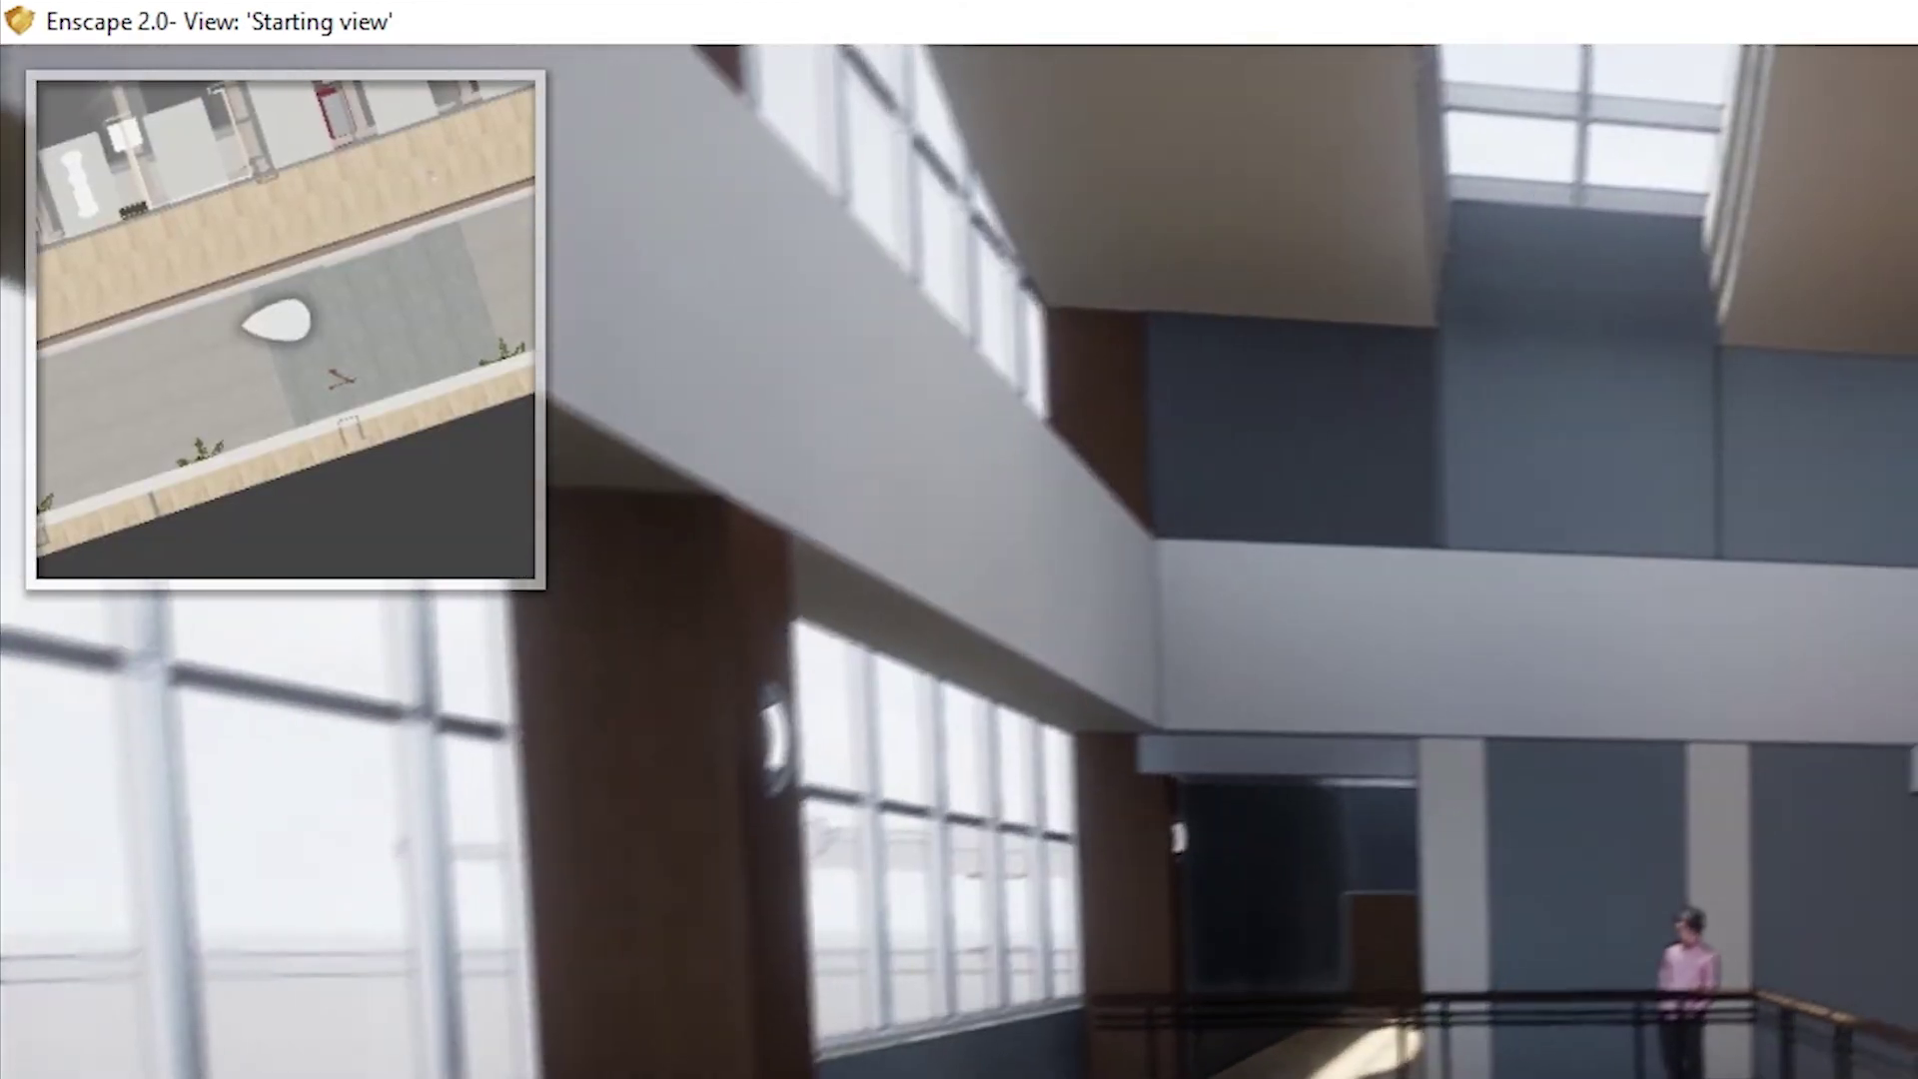
{"action": "key", "text": "w"}
{"action": "key", "text": "w"}
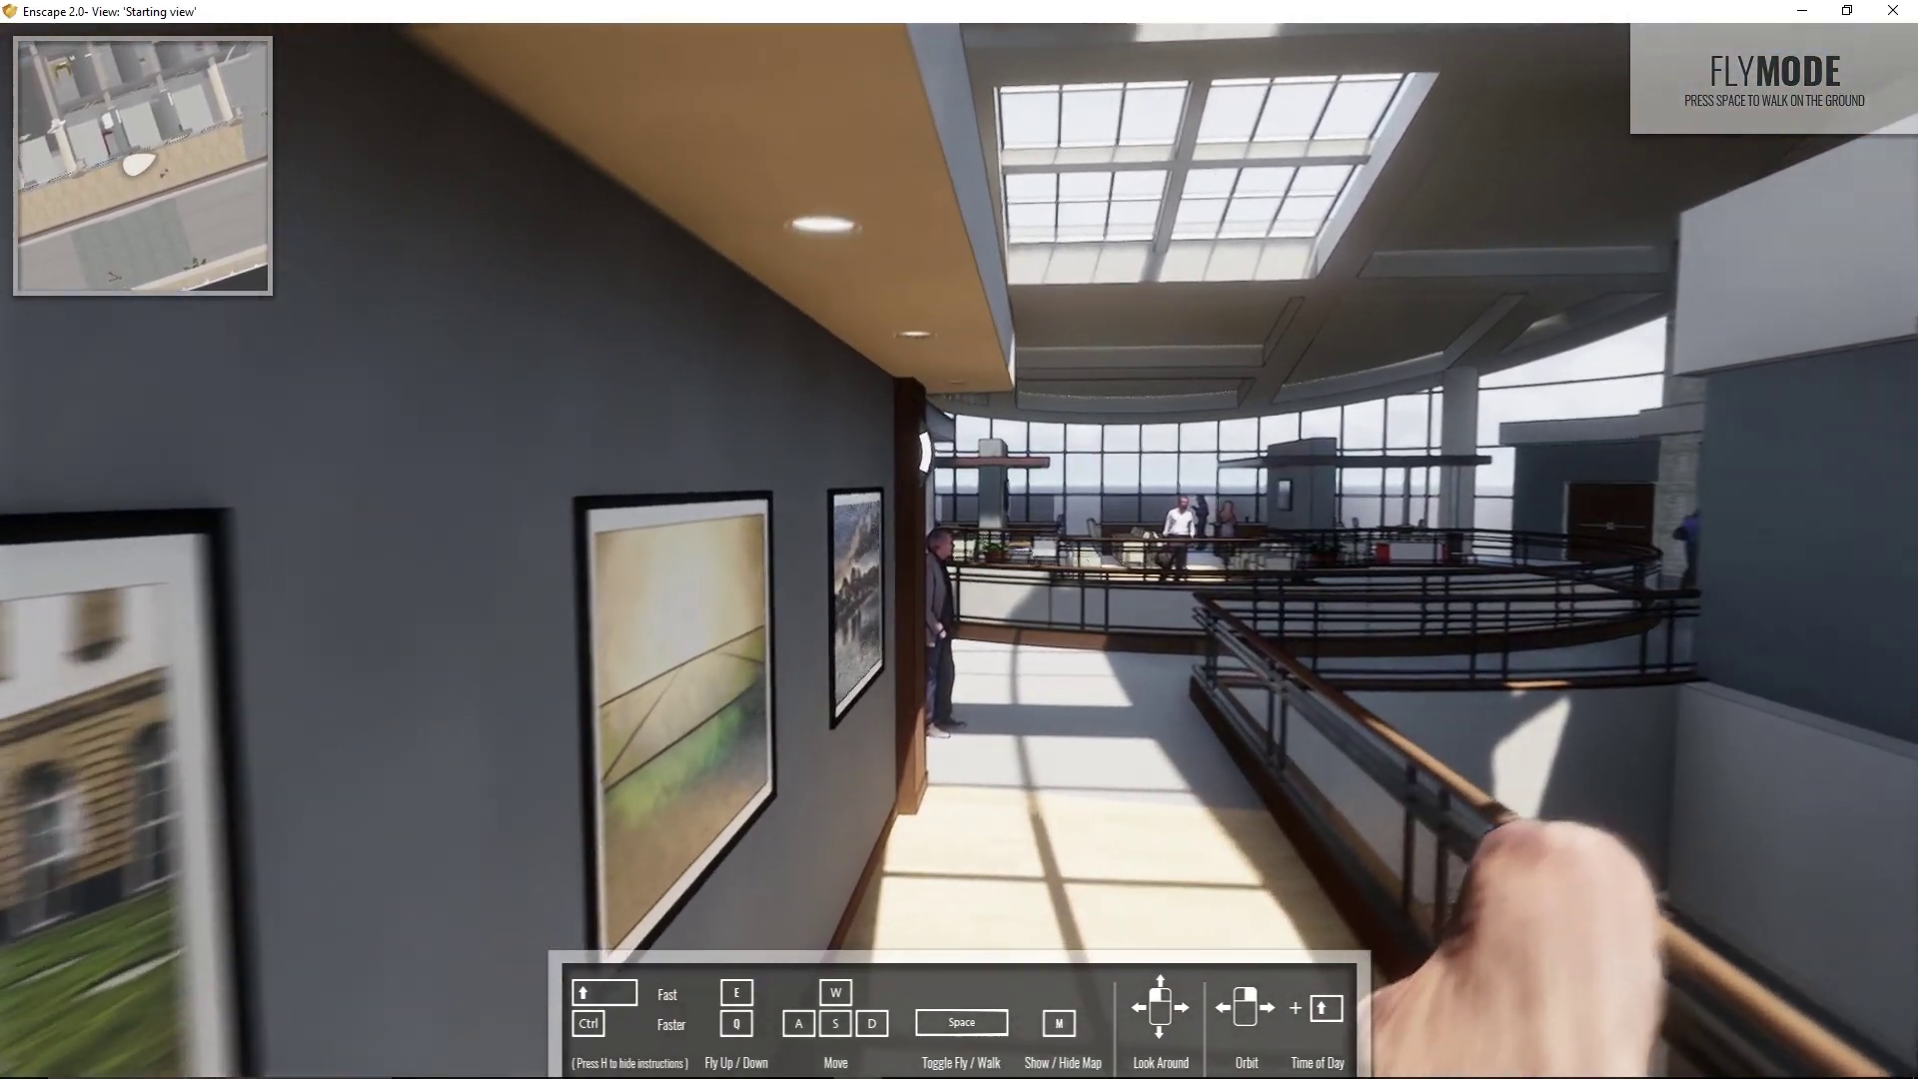
{"action": "key", "text": "w"}
{"action": "key", "text": "space"}
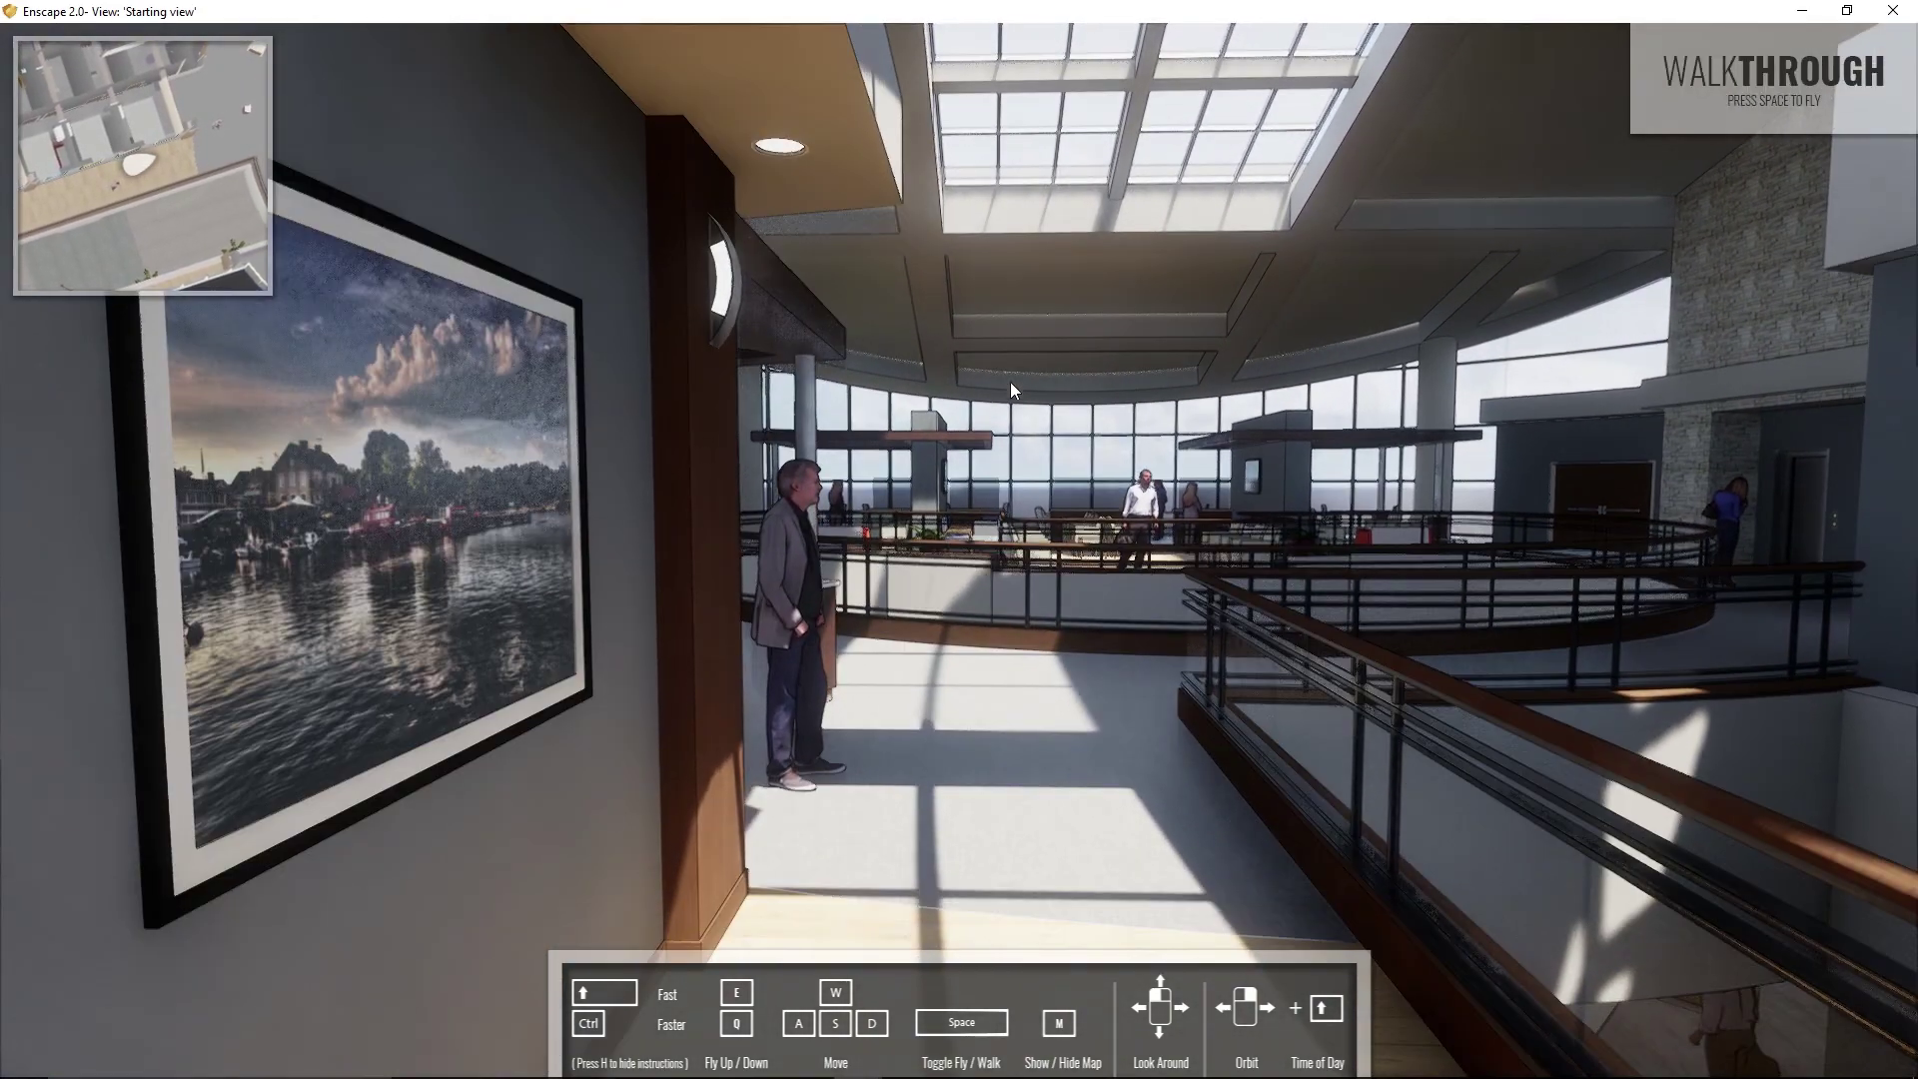
Walk around the curved railing past the upper reception desk and stone wall, and face back across the atrium.
{"action": "key", "text": "w"}
{"action": "left_click_drag", "start_coordinate": [1017, 631], "coordinate": [879, 647]}
{"action": "key", "text": "w"}
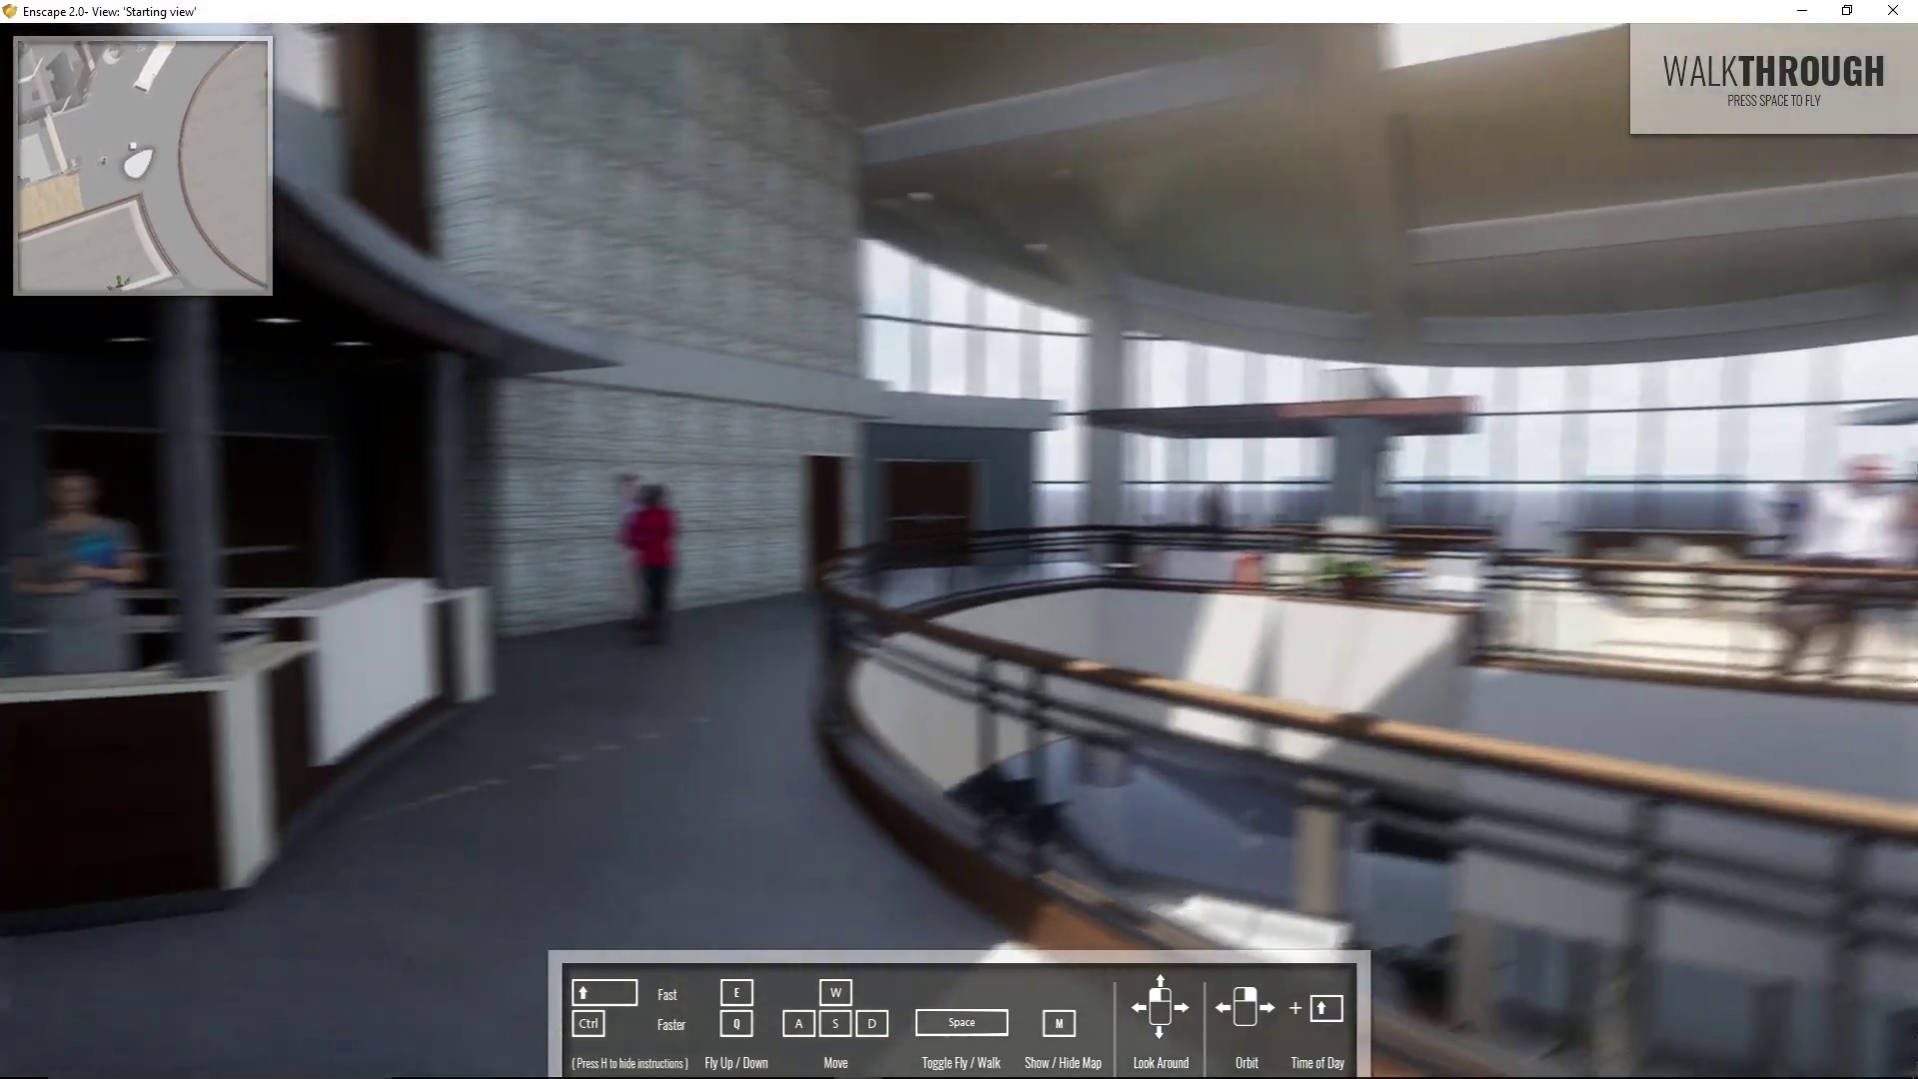
{"action": "key", "text": "w"}
{"action": "key", "text": "Left"}
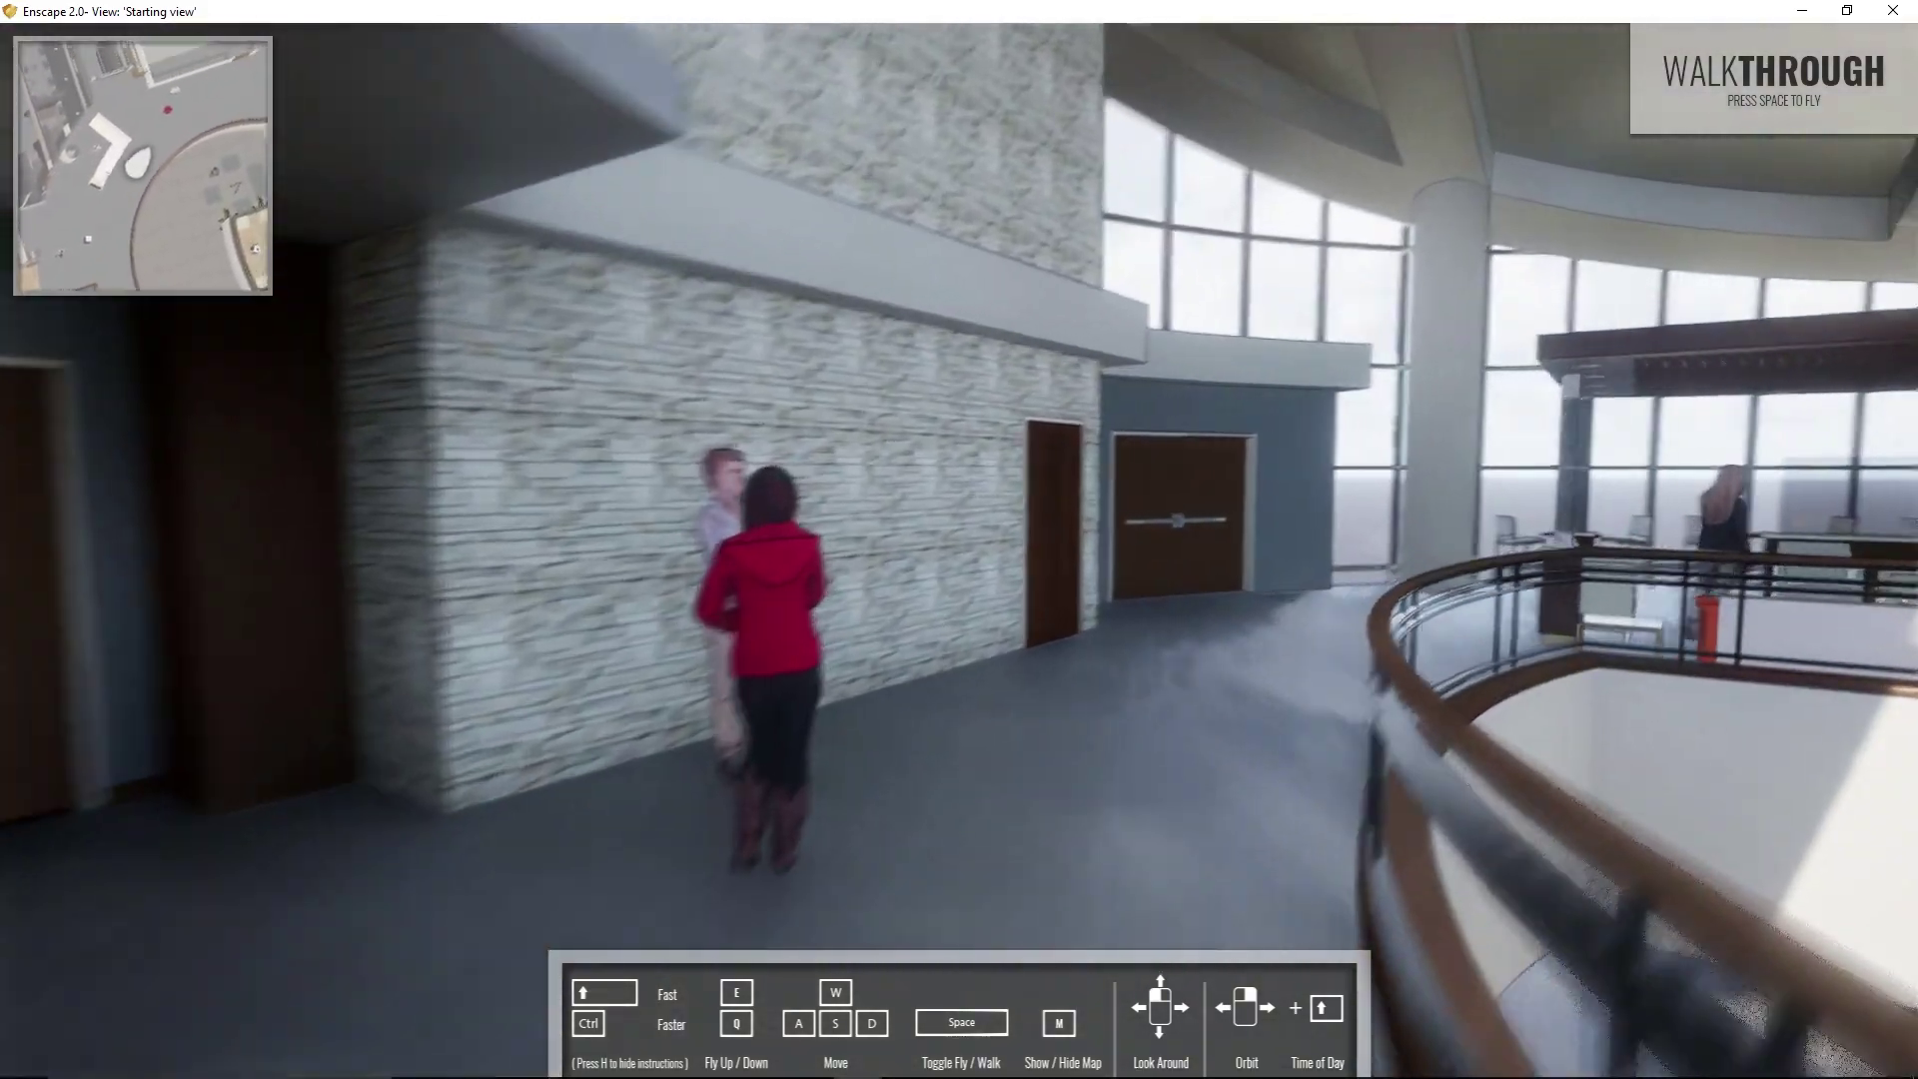
{"action": "key", "text": "w"}
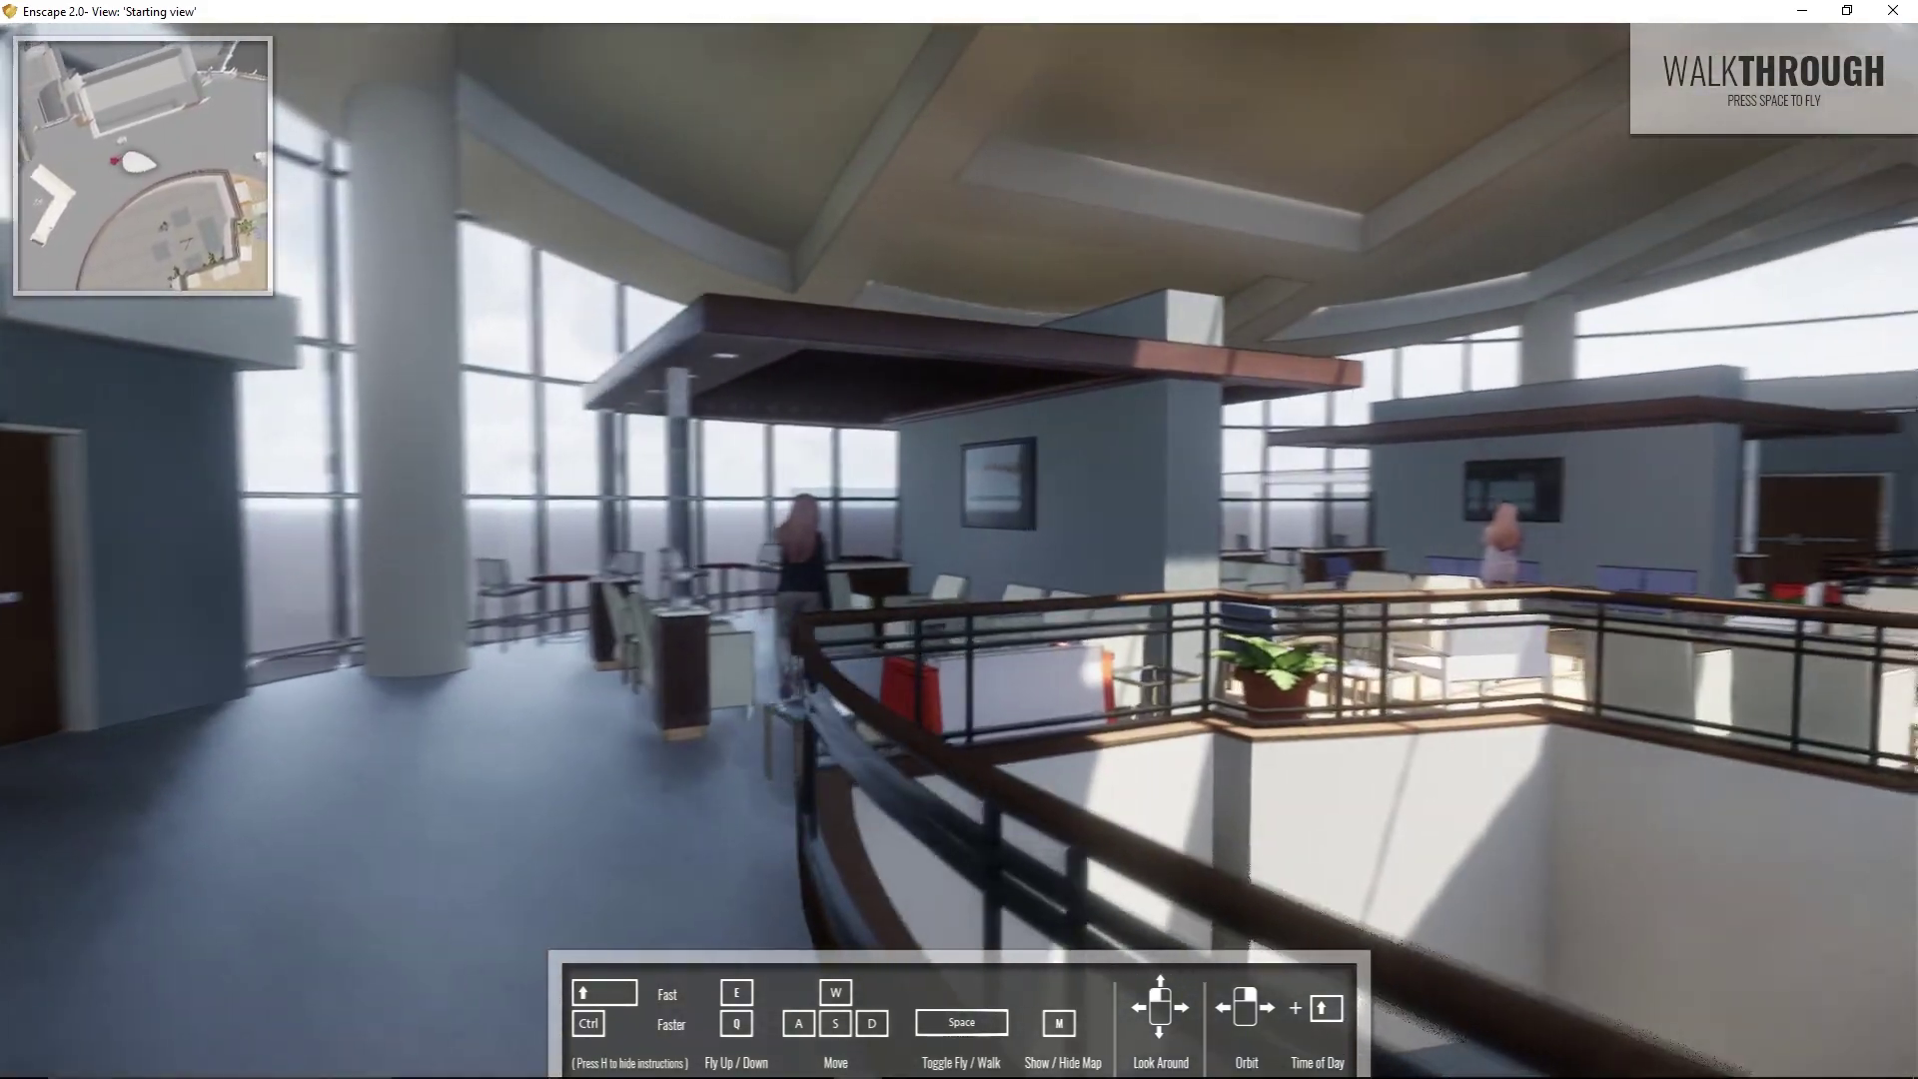
{"action": "key", "text": "Right"}
{"action": "key", "text": "Right"}
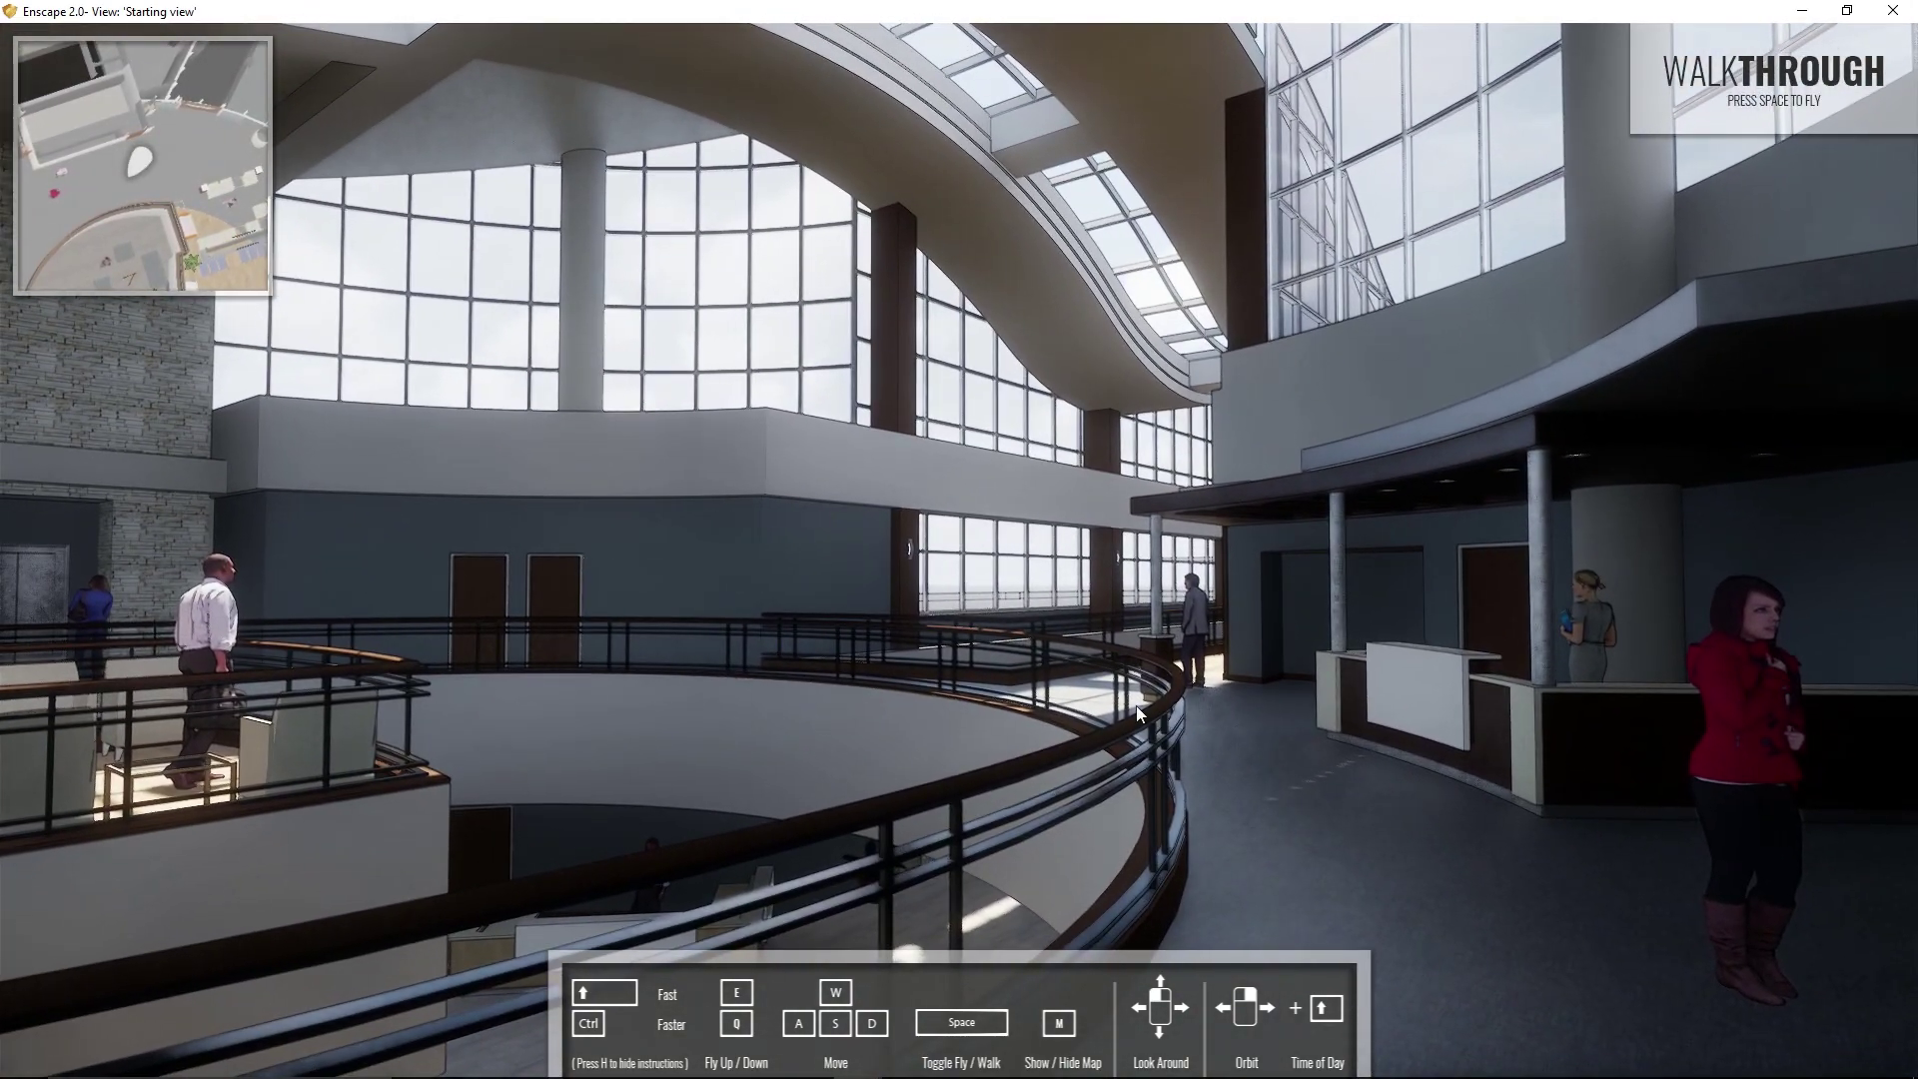
Fly over the curved railing into the atrium opening, facing the ground-floor reception desk and wheelchairs.
{"action": "key", "text": "w"}
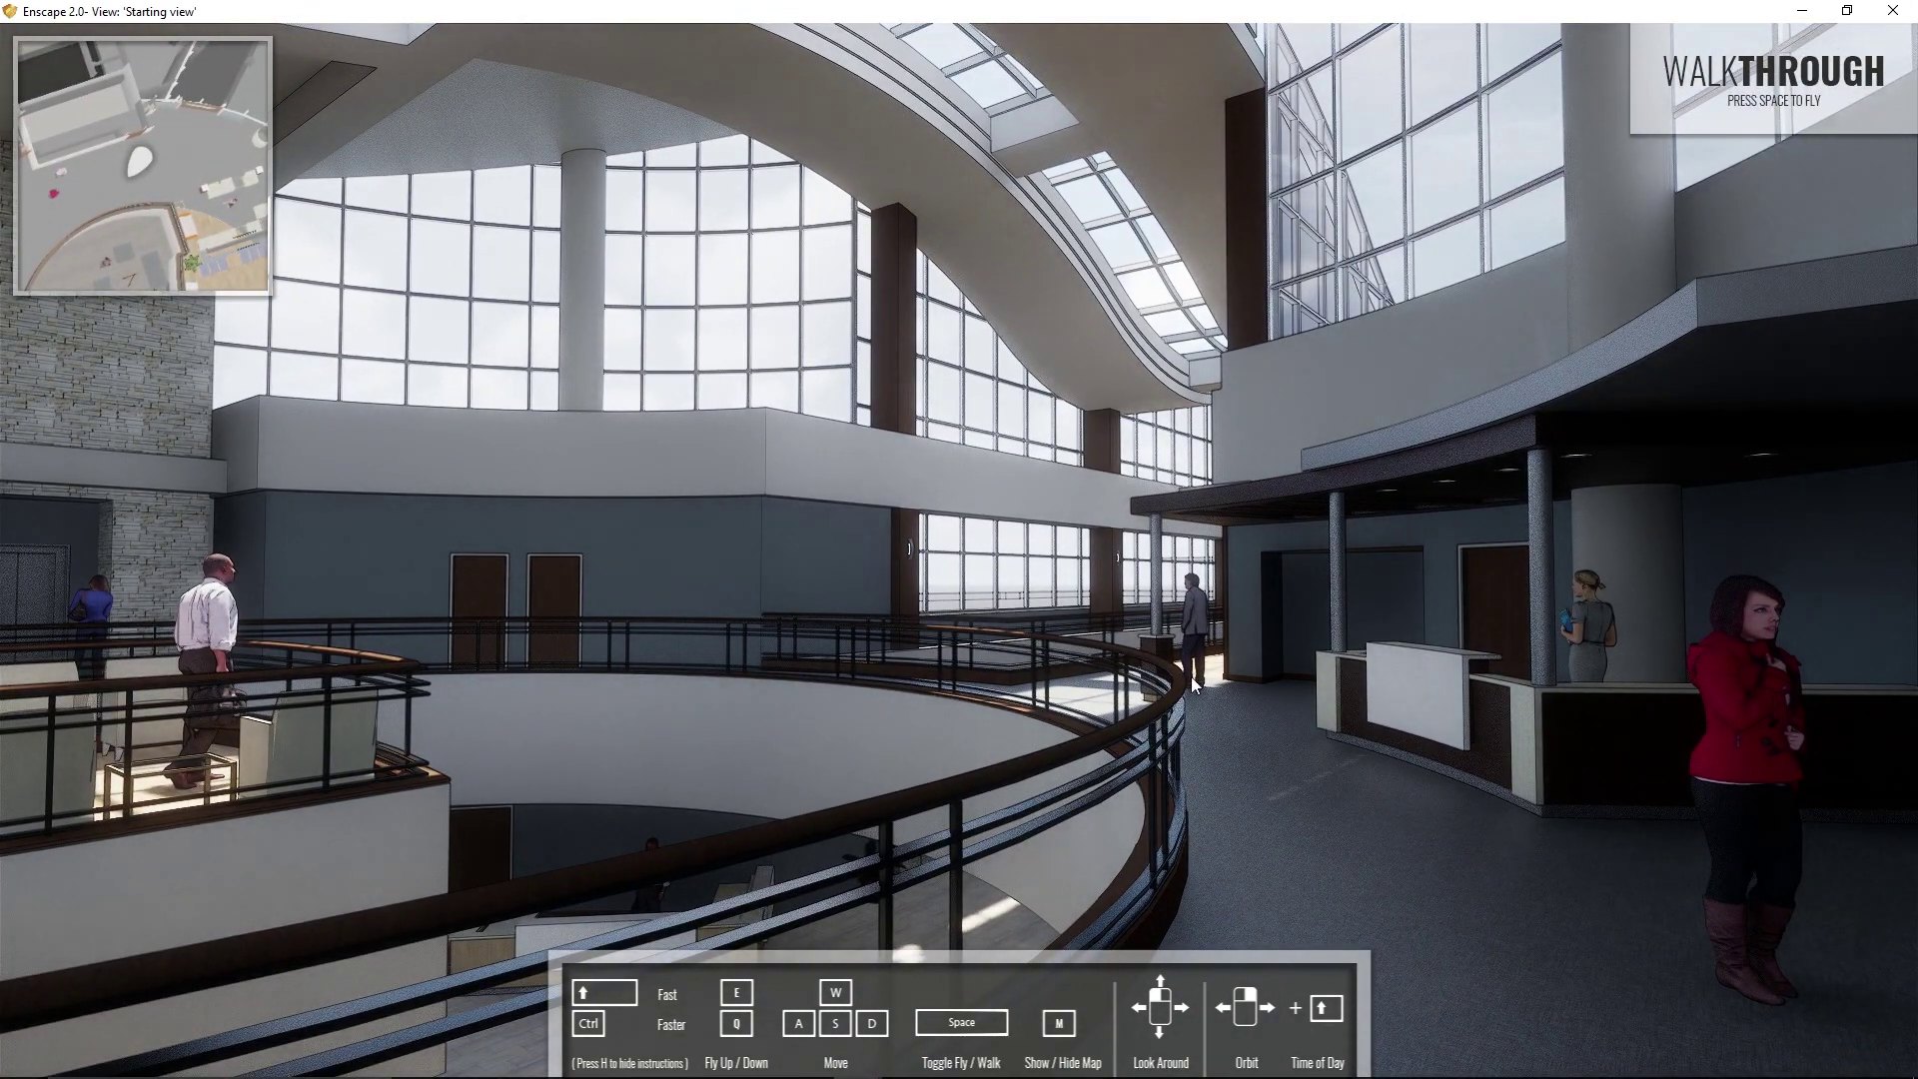
{"action": "left_click_drag", "start_coordinate": [1137, 705], "coordinate": [1040, 725]}
{"action": "key", "text": "space"}
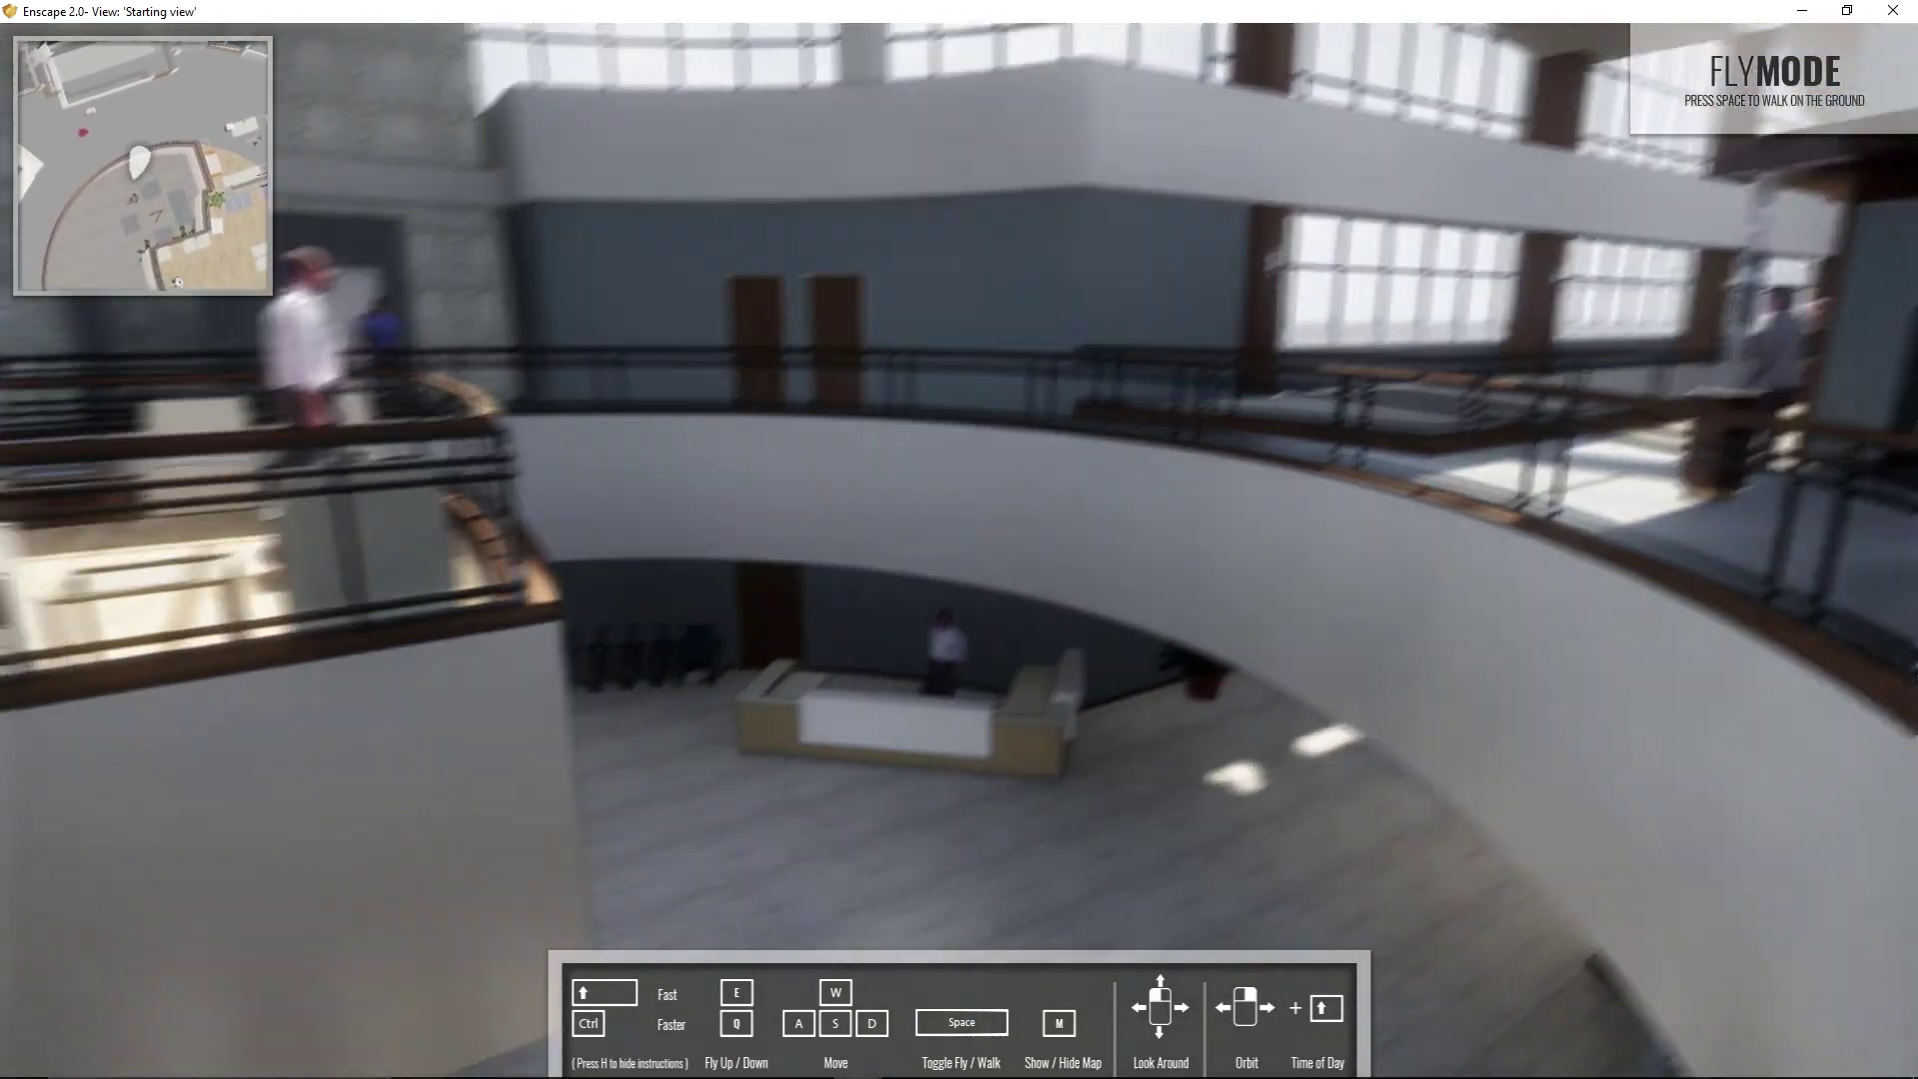
{"action": "key", "text": "w"}
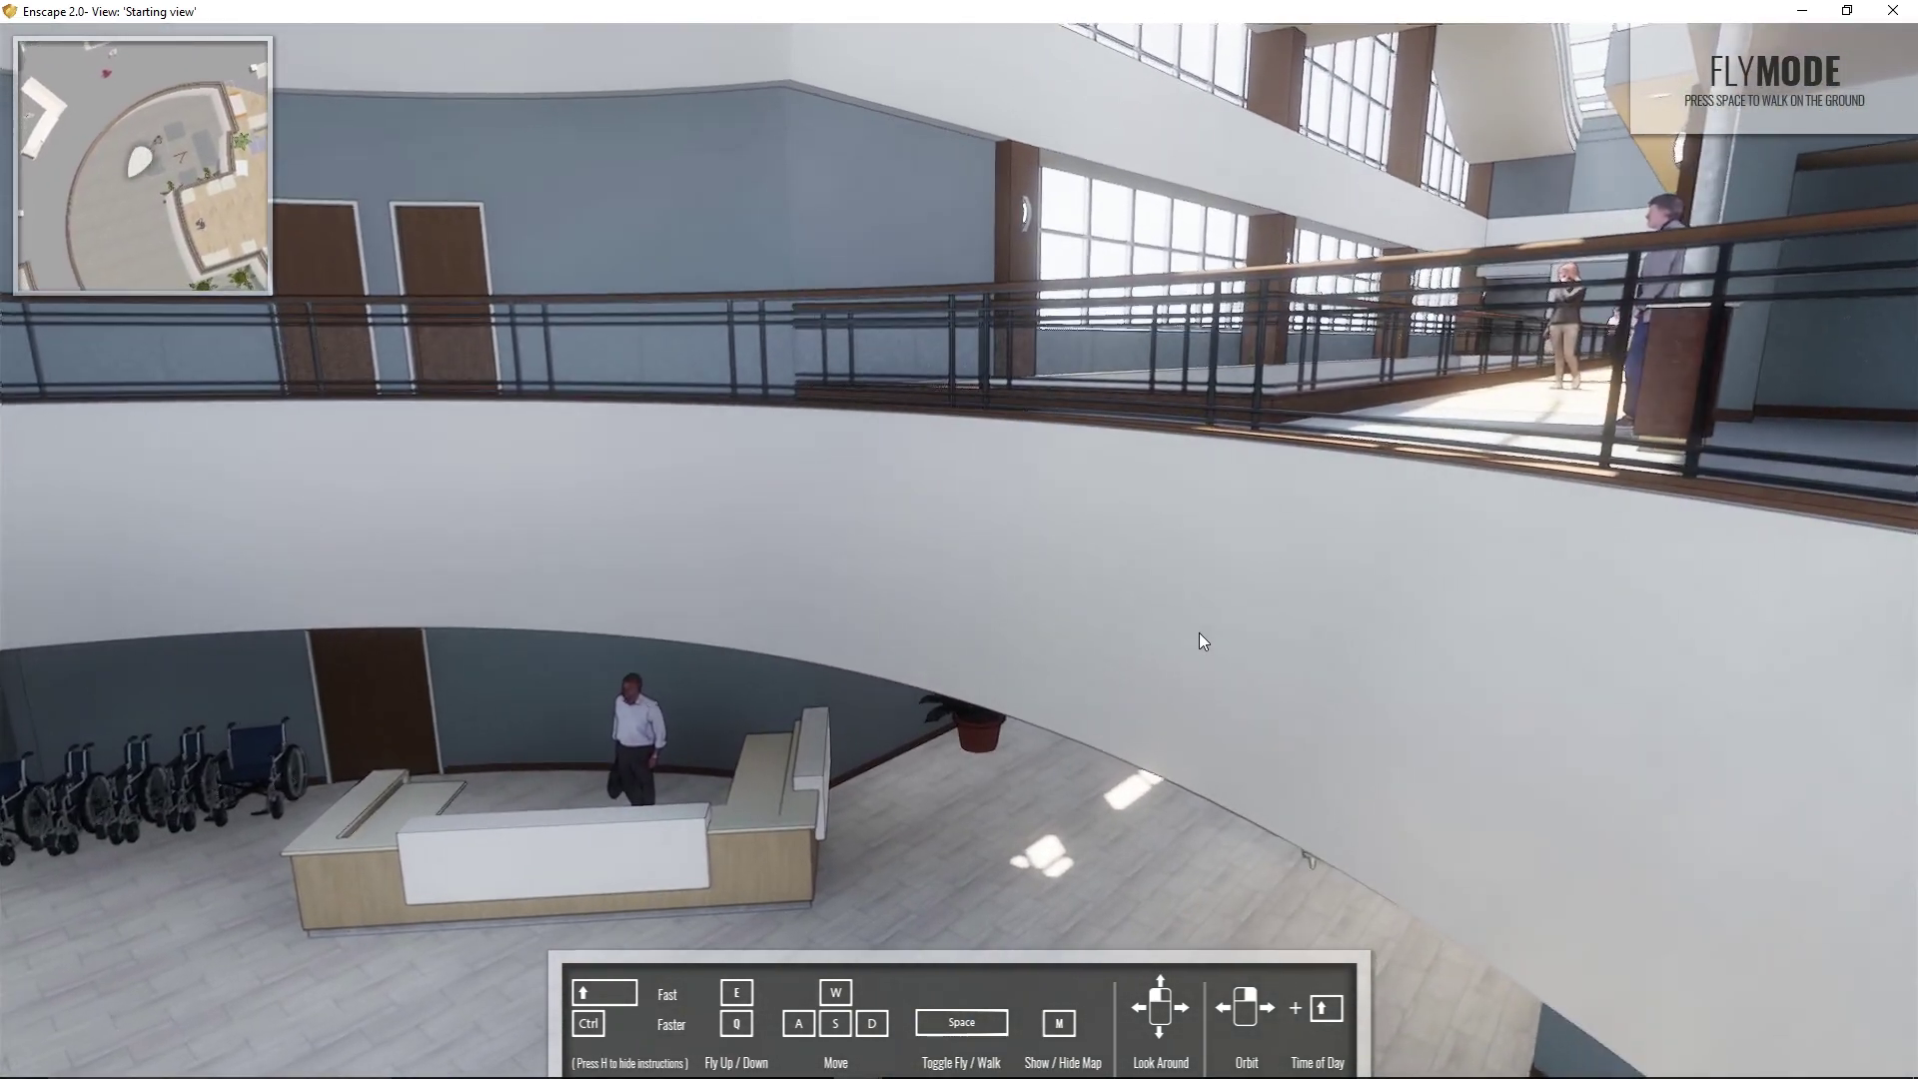